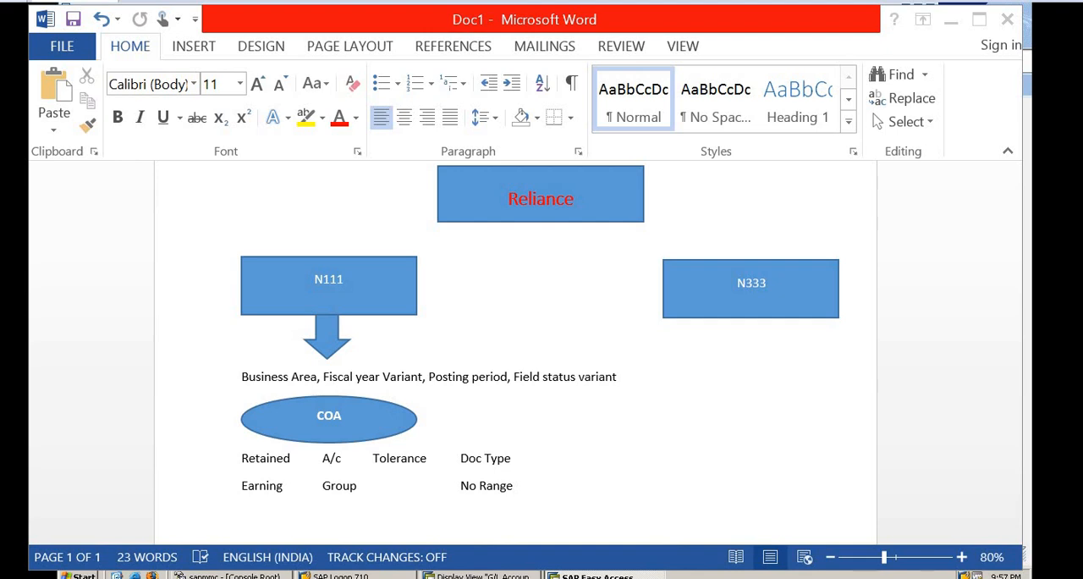
Review the Reliance structure diagram, covering company code N111, the COA, retained earnings, account group, tolerance, document type and number range.
left_click(514, 486)
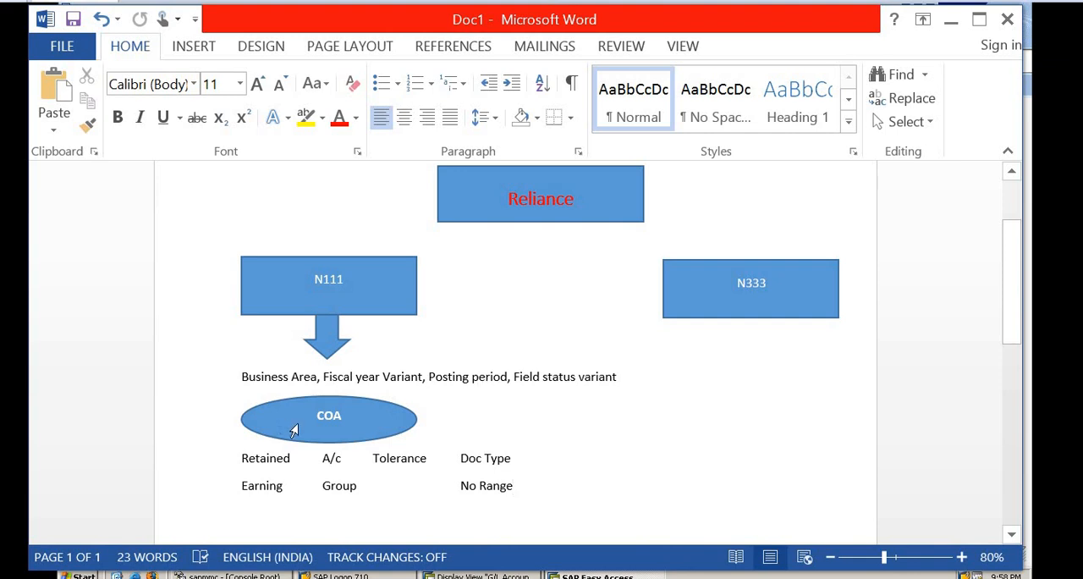
left_click(330, 419)
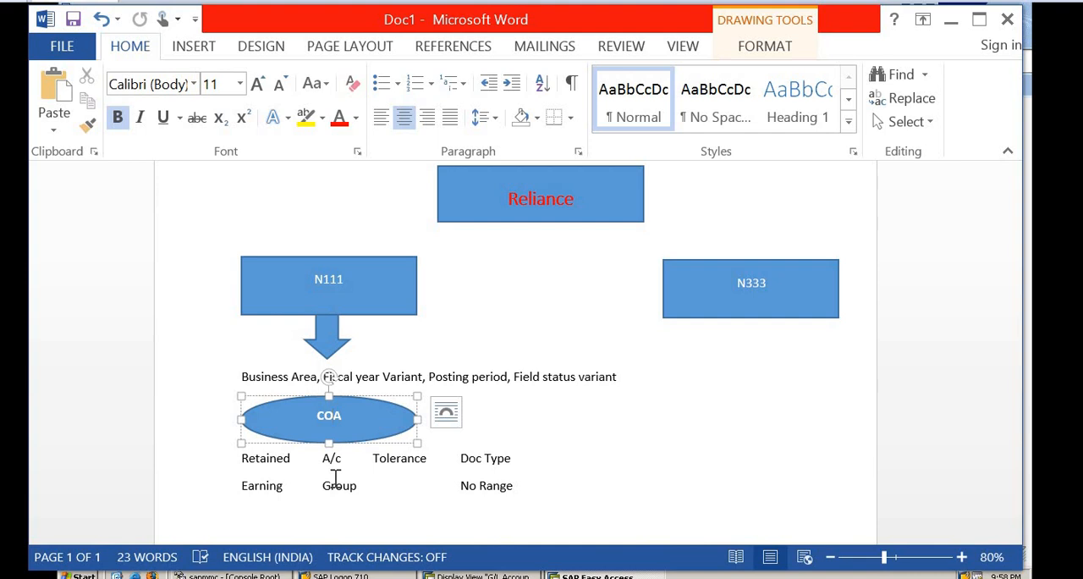
left_click(410, 463)
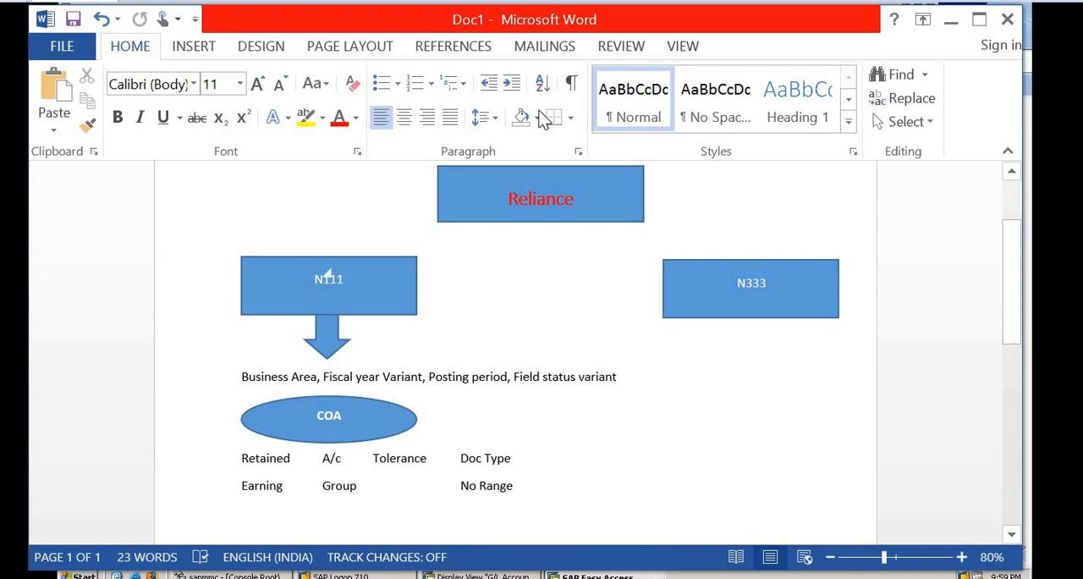
double_click(525, 207)
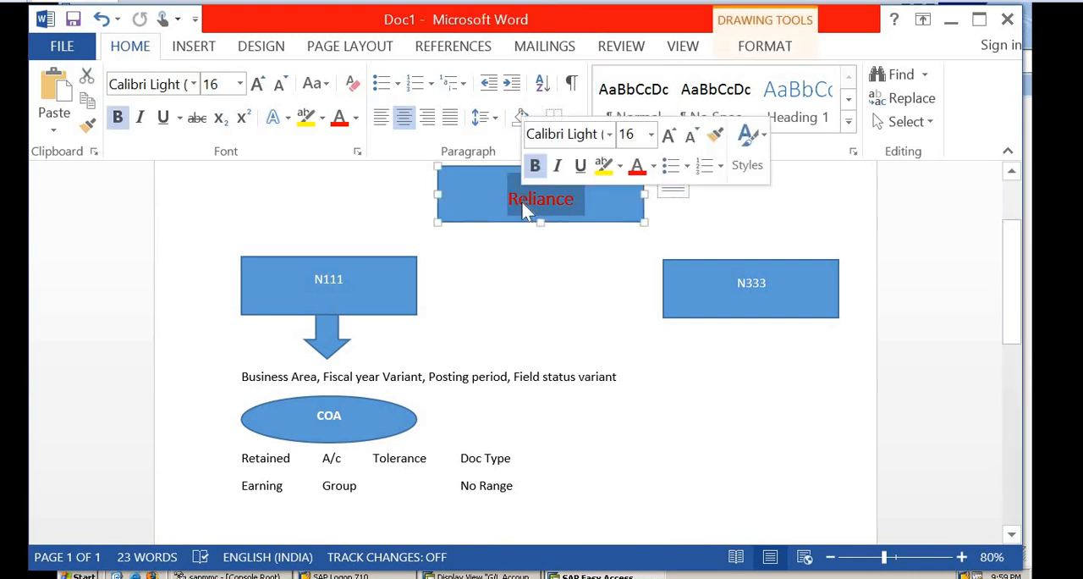
key("Escape")
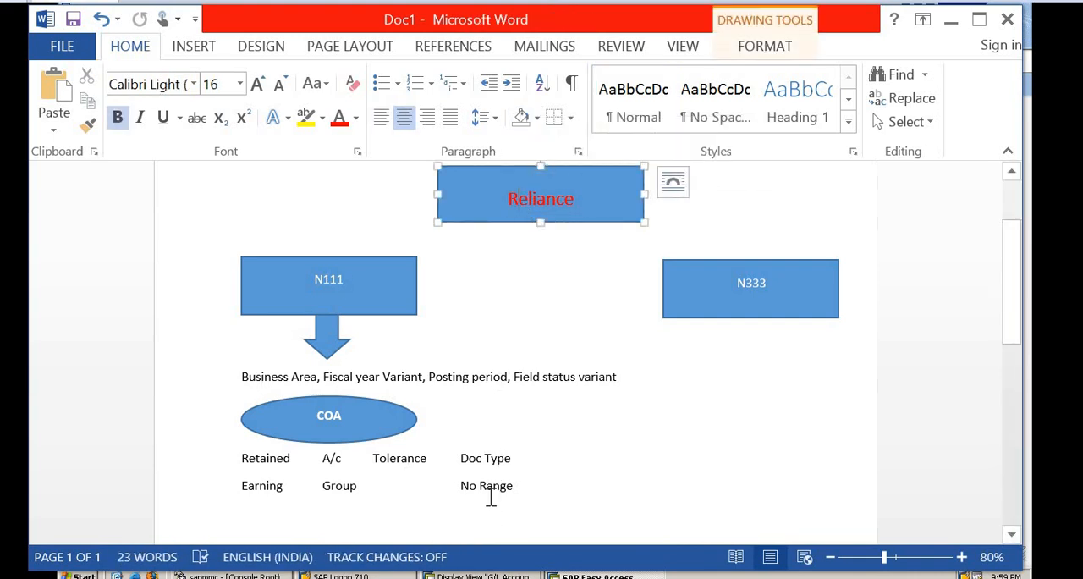
double_click(491, 496)
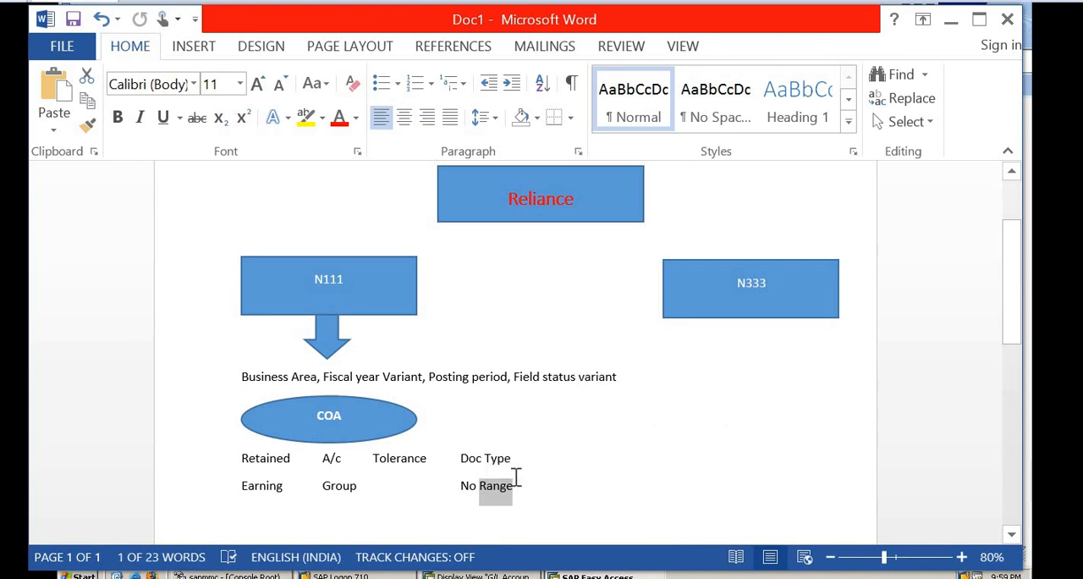
double_click(257, 457)
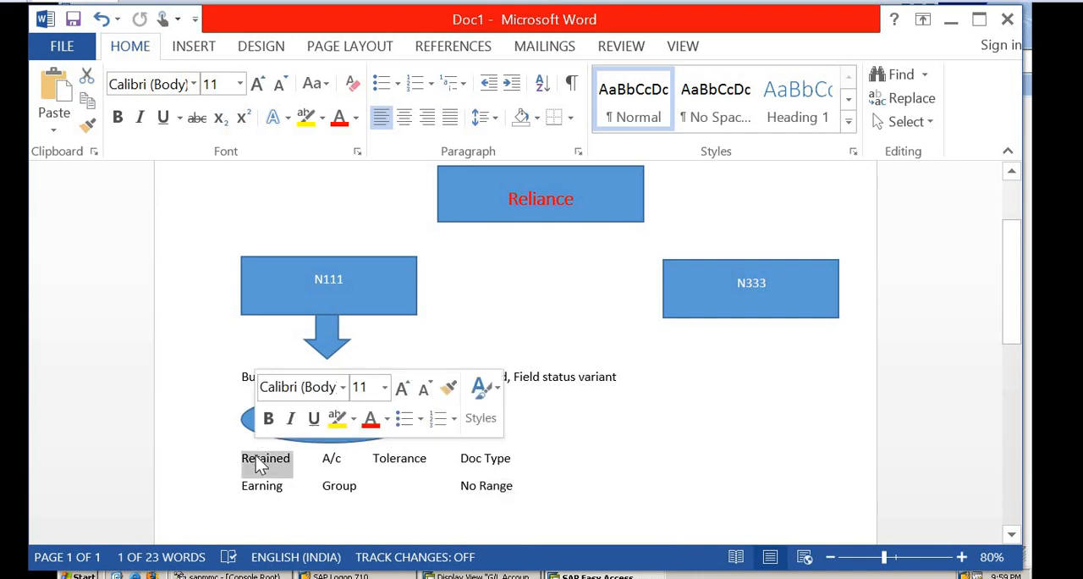
left_click(195, 409)
left_click(487, 507)
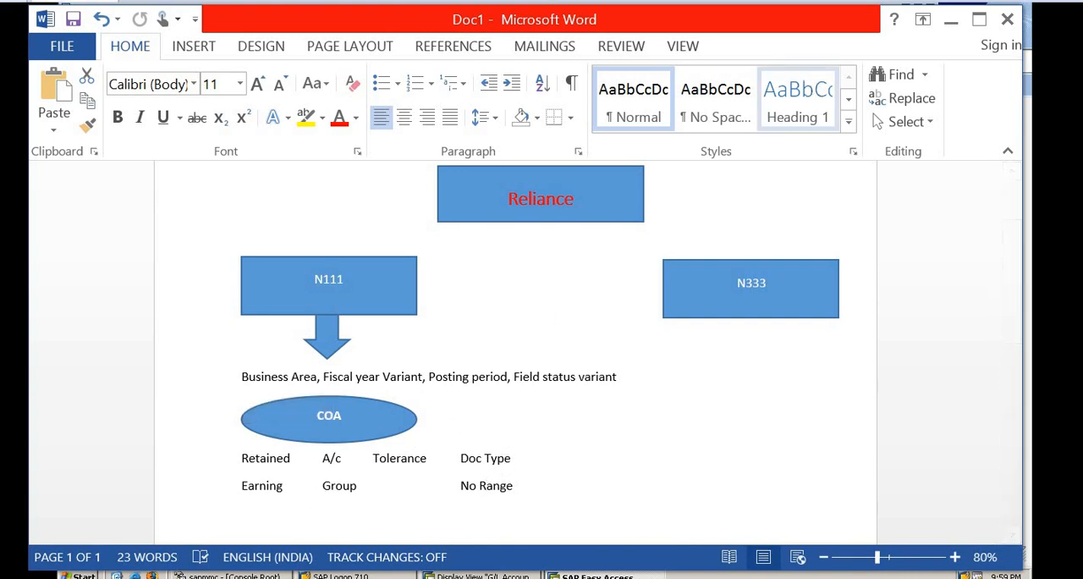
Switch to SAP Easy Access and run transaction OBY6 to bring up the company code global data.
left_click(951, 21)
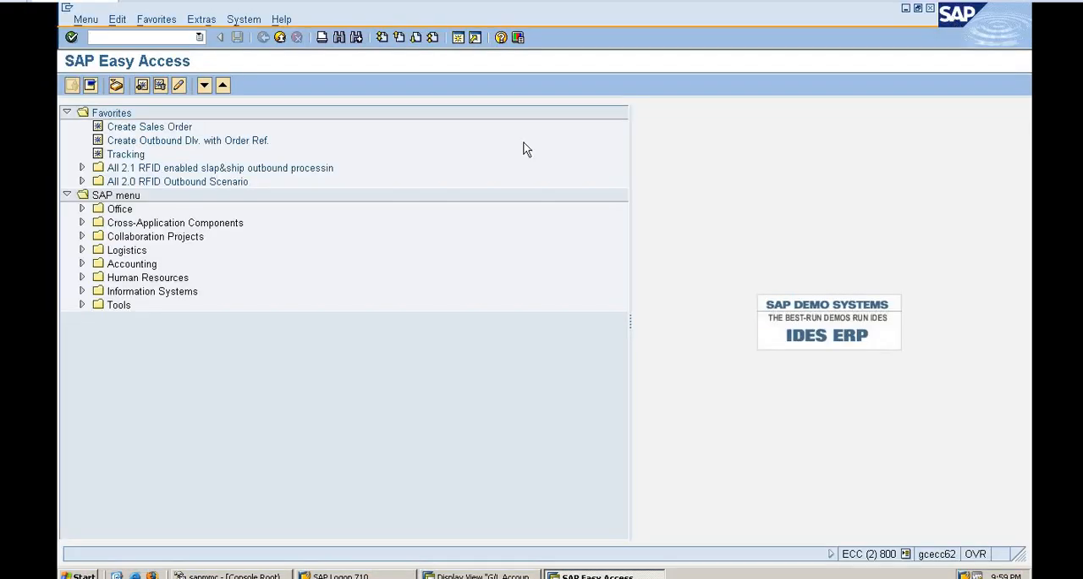
left_click(104, 39)
type("oby6")
key("Return")
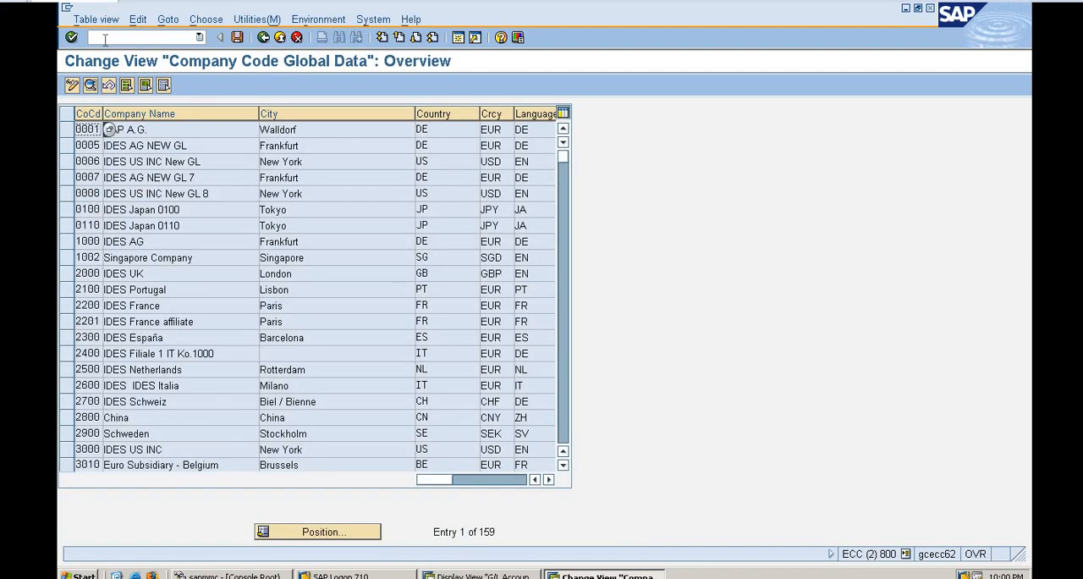
Locate company code N111 in the global data overview and open its details.
left_click(322, 531)
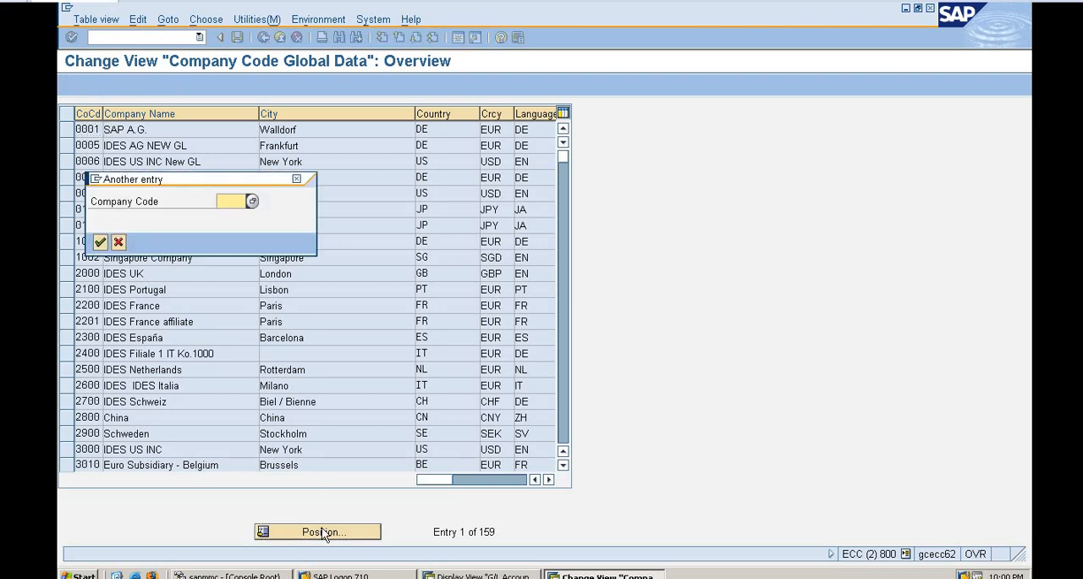
type("n111")
key("Return")
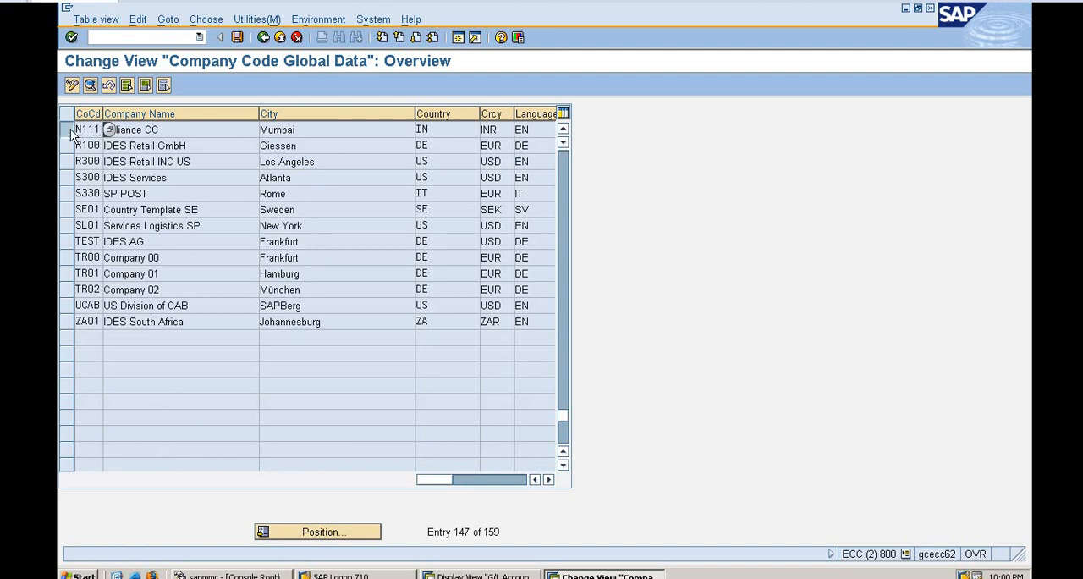
left_click(70, 128)
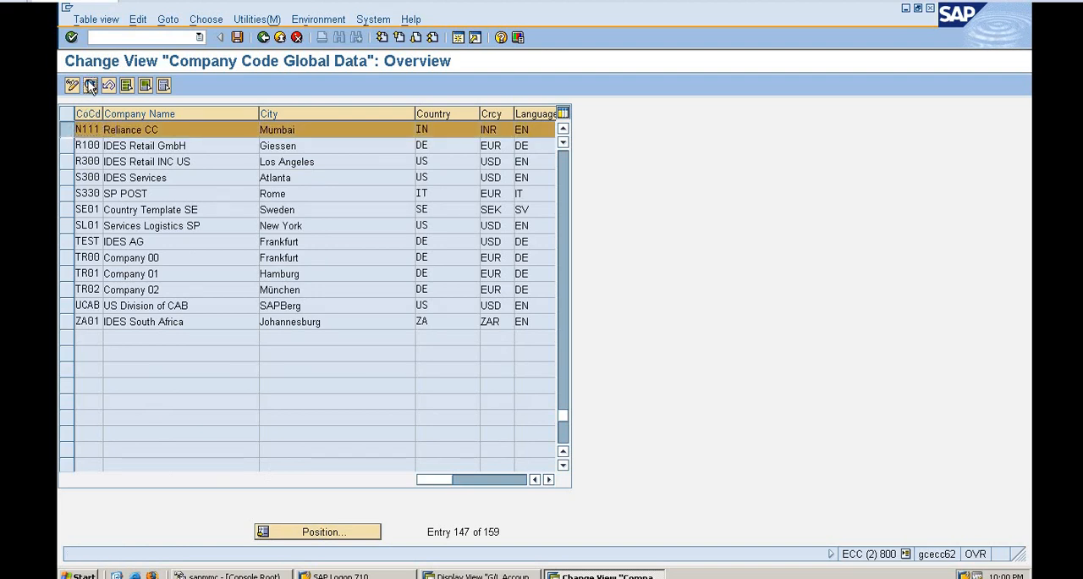
left_click(91, 86)
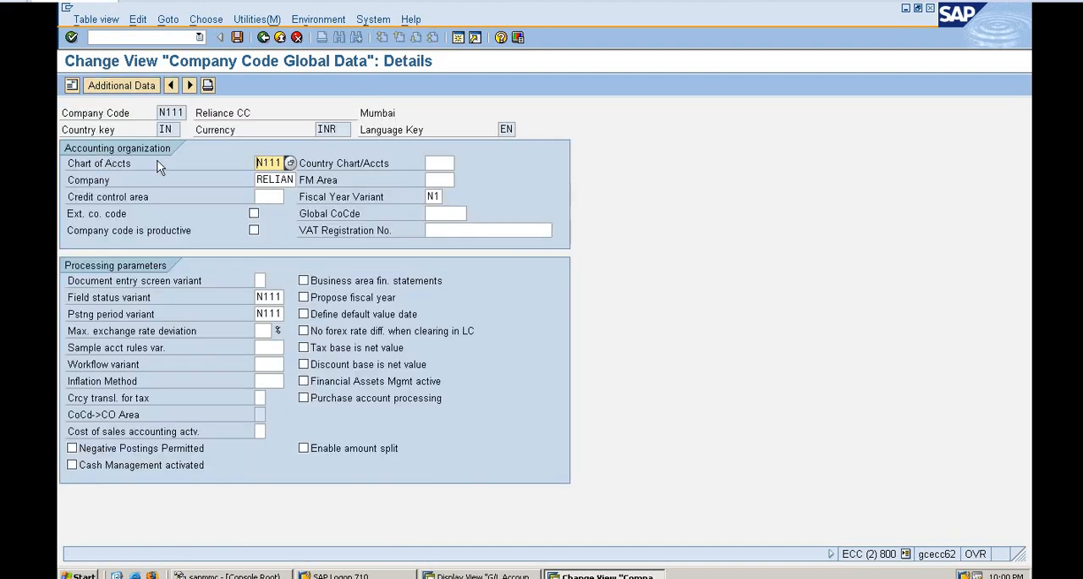
Check the fiscal year variant and field status variant assigned to N111, and return to SAP Easy Access.
left_click(430, 196)
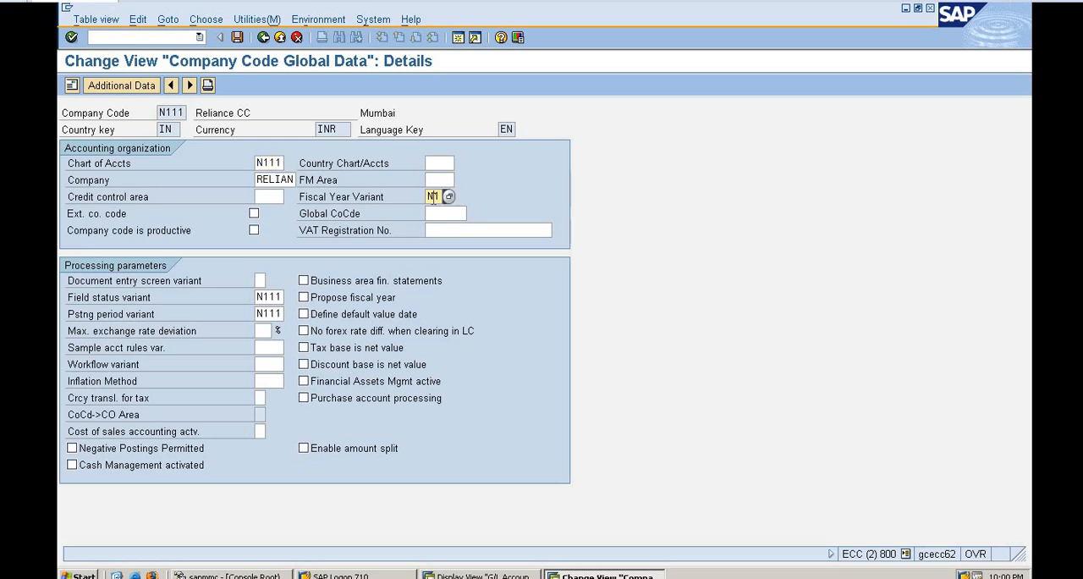
left_click(268, 297)
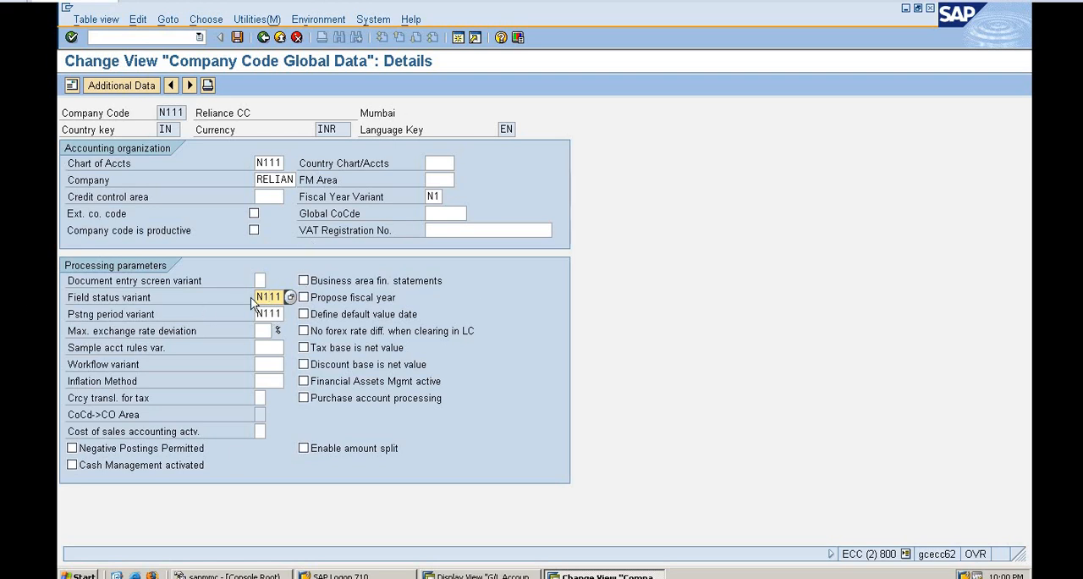
left_click(161, 37)
left_click(296, 37)
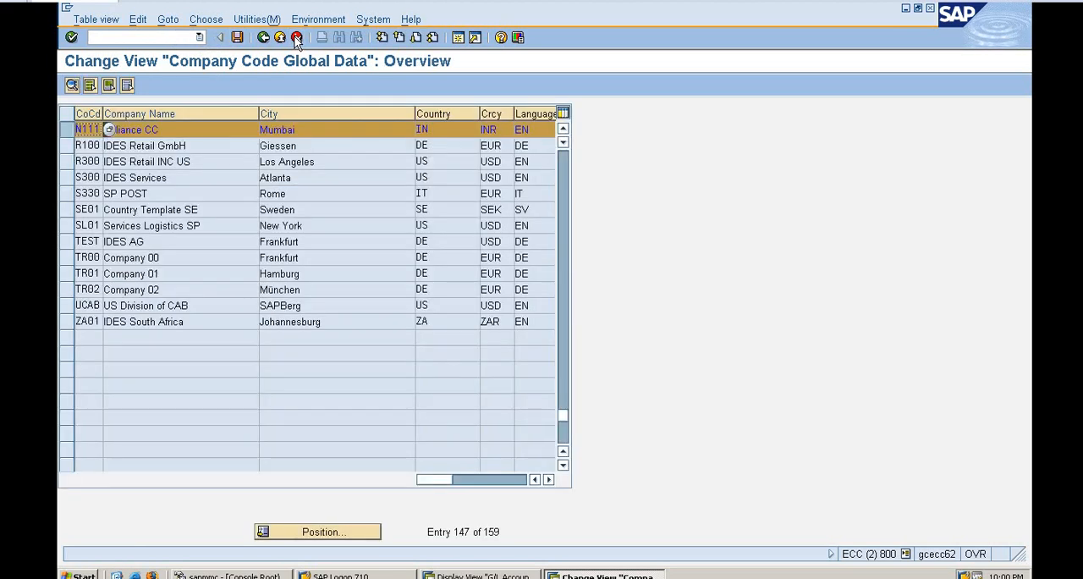
left_click(268, 38)
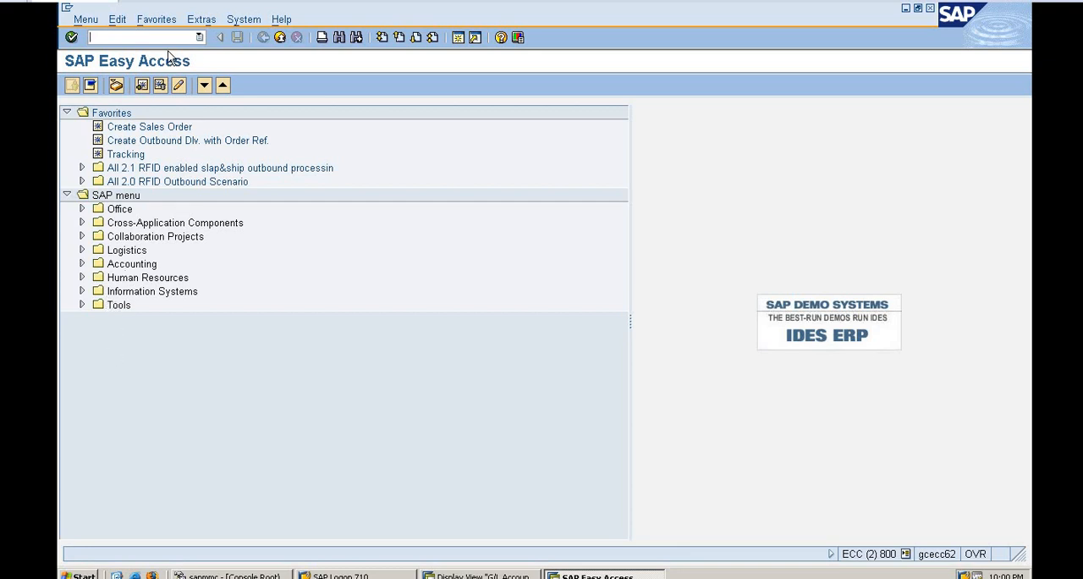
Open central G/L account maintenance under Accounting, Financial Accounting, General Ledger, Master Records, G/L Accounts, Individual Processing.
left_click(83, 264)
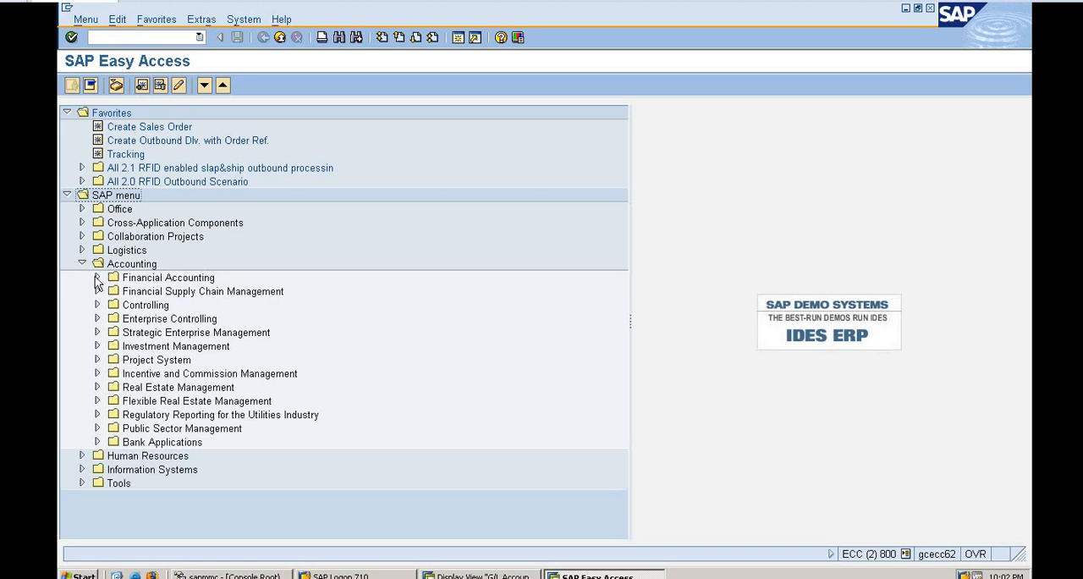
left_click(97, 278)
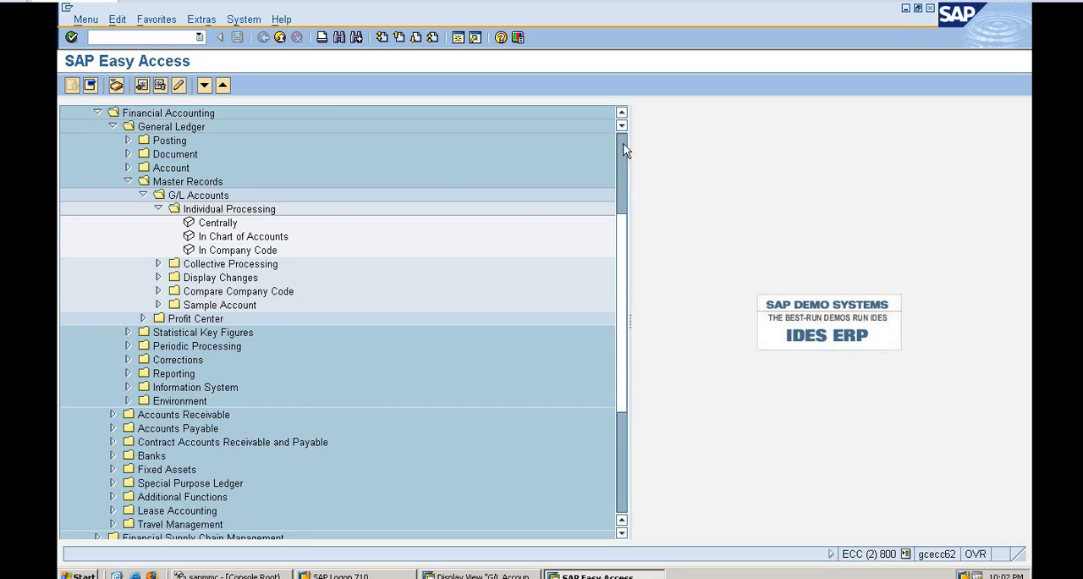
scroll(622, 146, "up", 4)
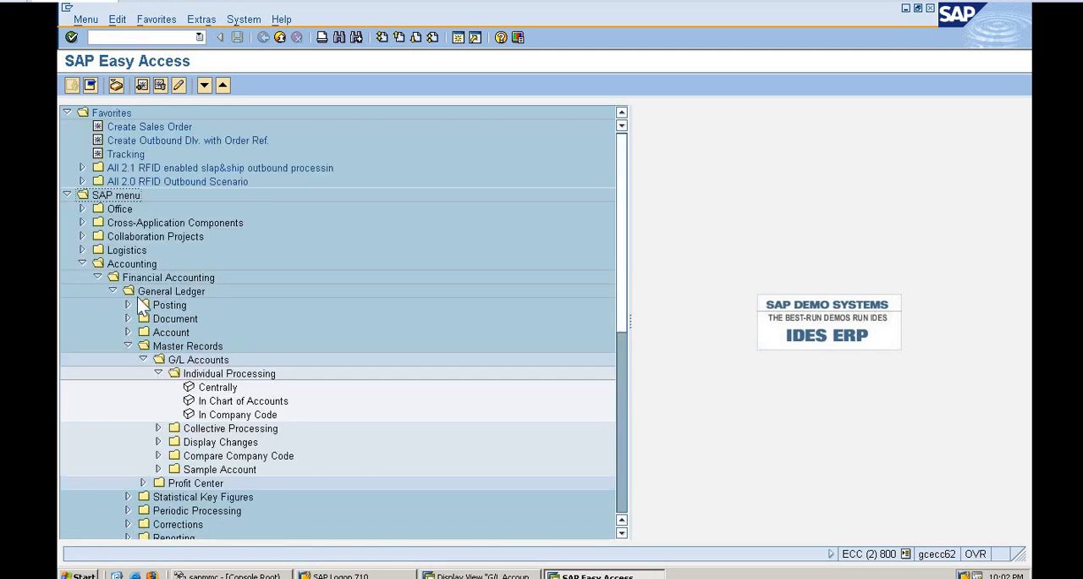
left_click(154, 291)
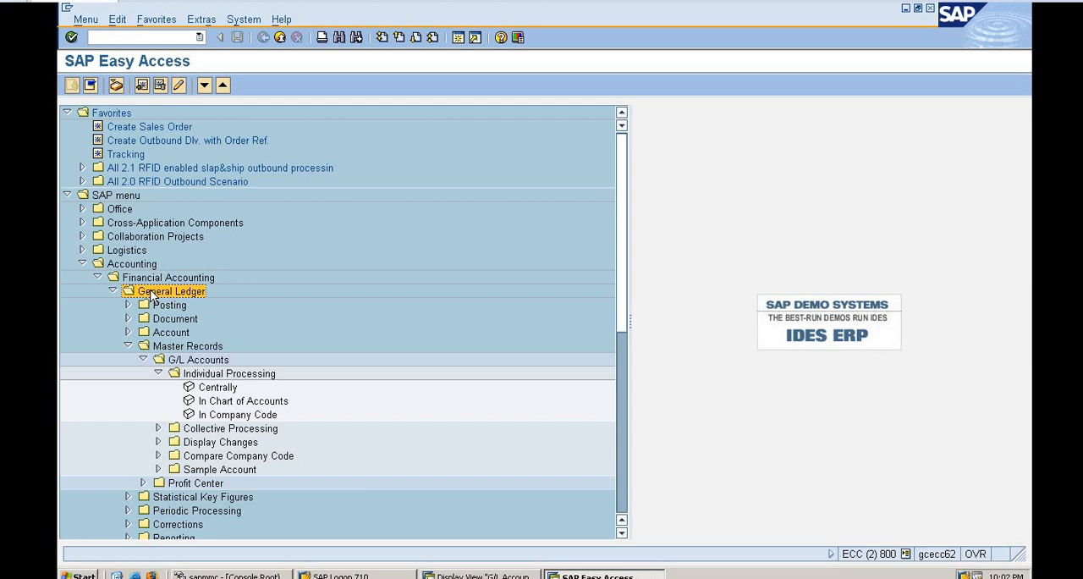
left_click(169, 347)
left_click(192, 362)
left_click(207, 377)
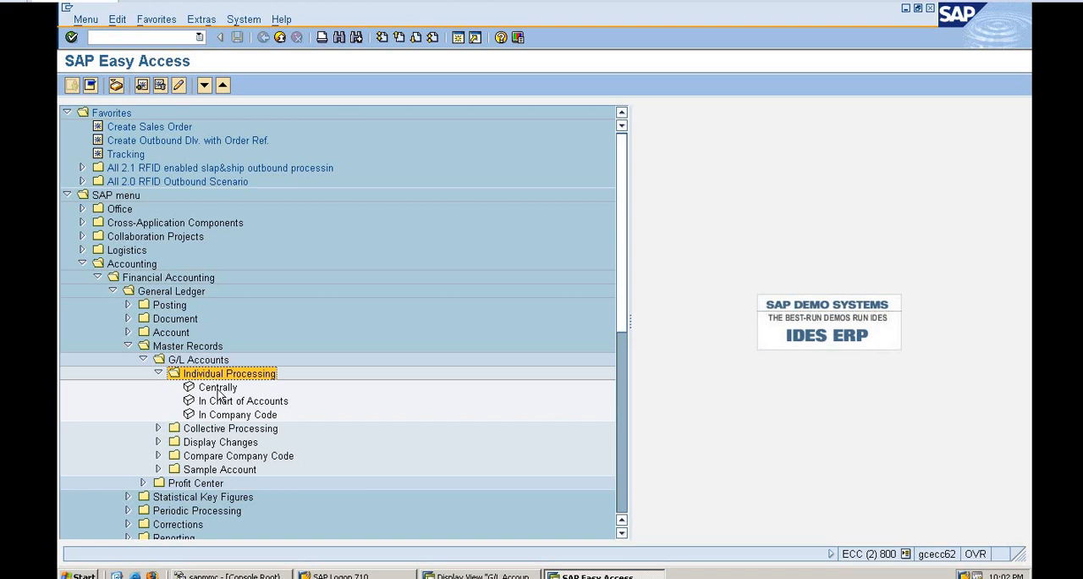
double_click(217, 387)
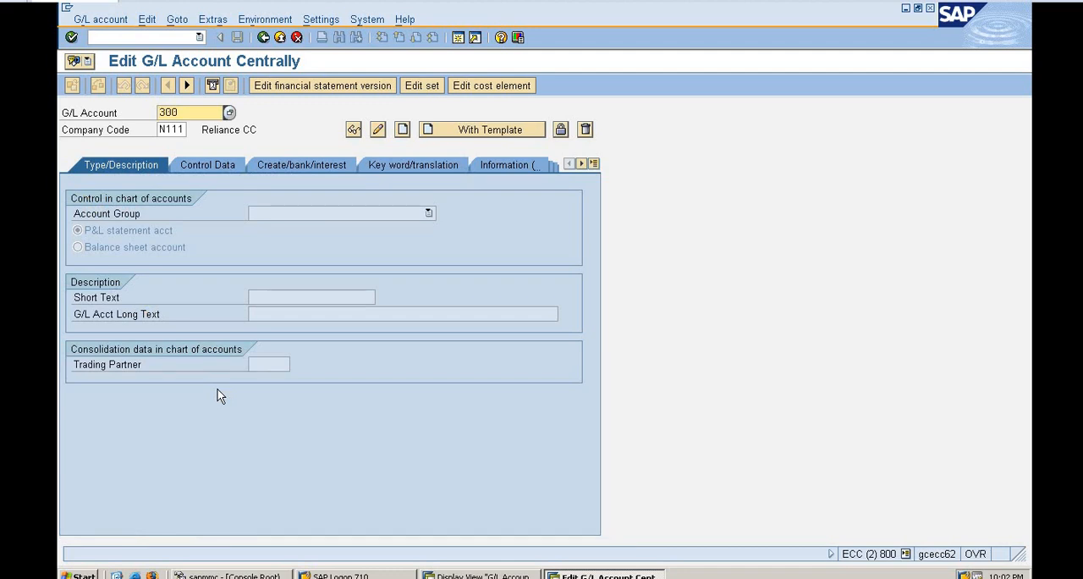
Restart central G/L account maintenance directly with the transaction code /nfs00.
left_click(156, 37)
type("/")
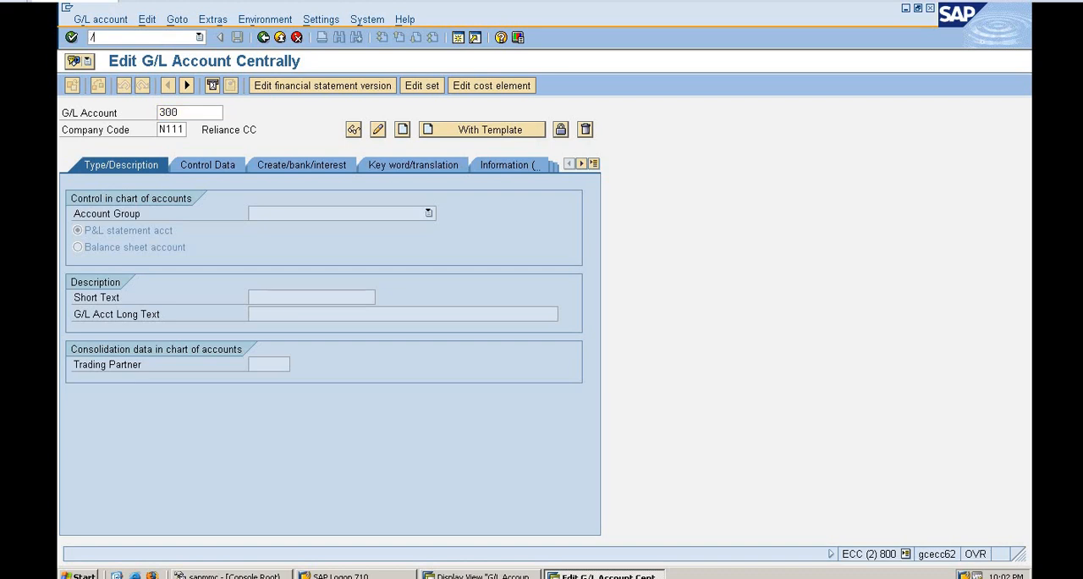
type("nfs00")
key("Return")
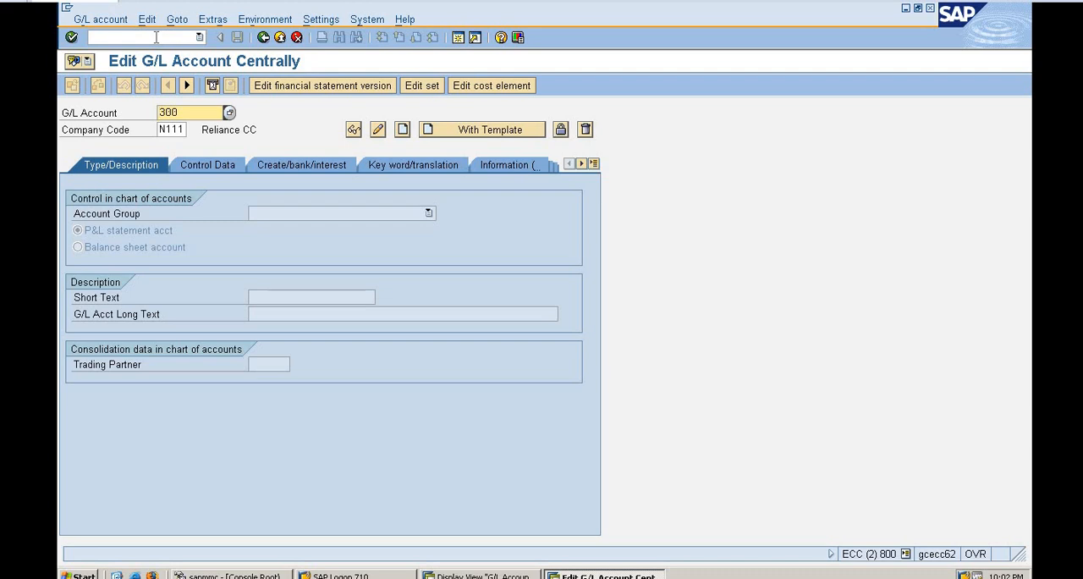
Browse the list of available company codes for the G/L account and close it without choosing one.
left_click(176, 128)
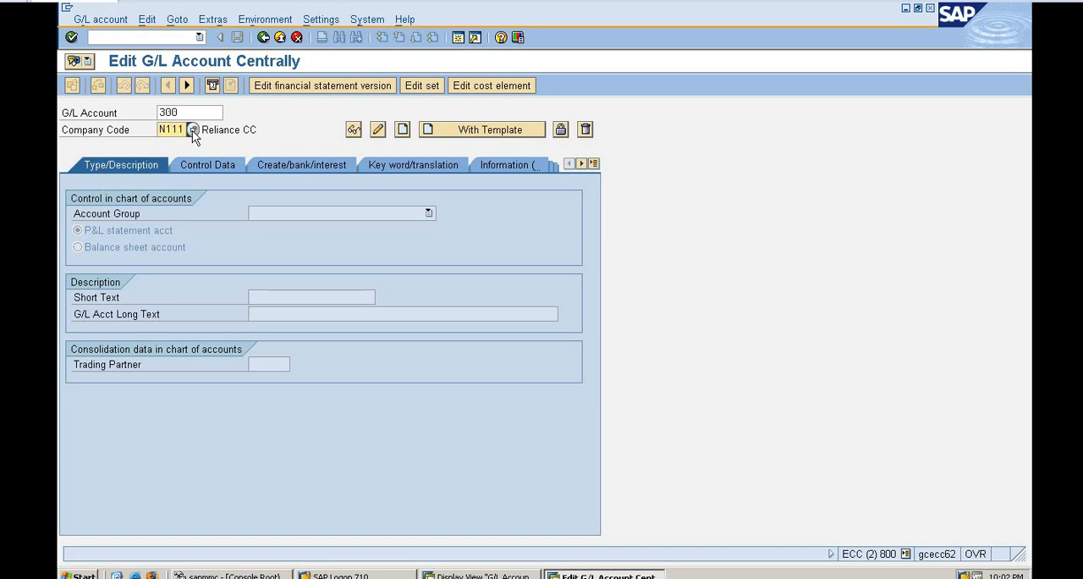
left_click(192, 131)
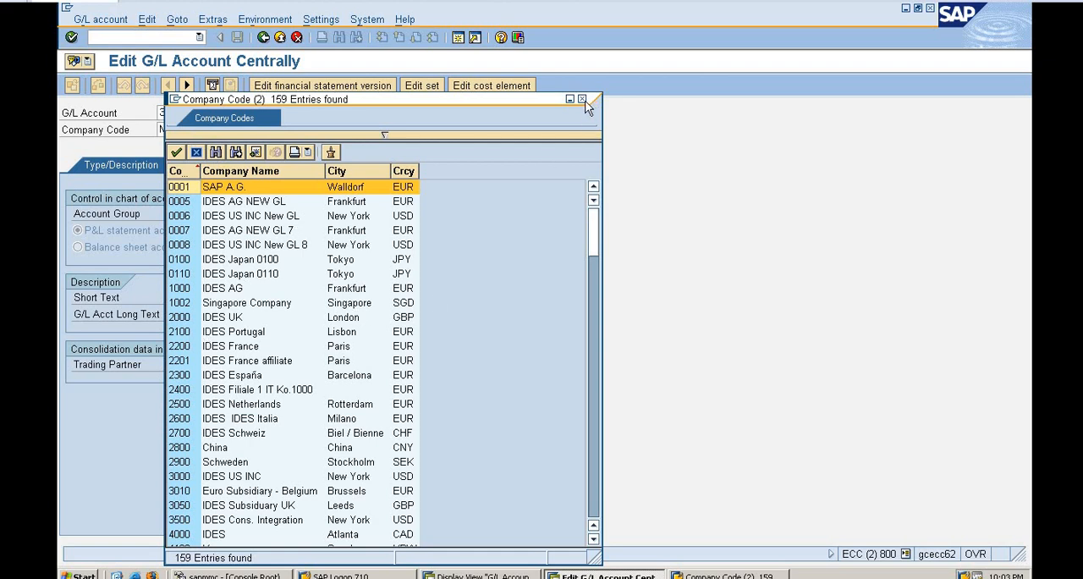
left_click(595, 366)
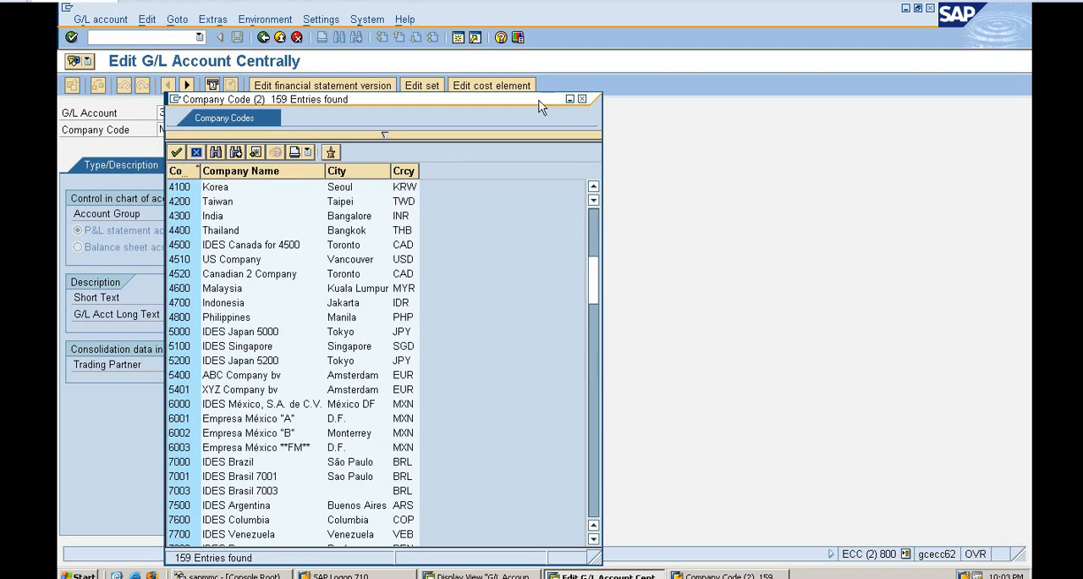
left_click(582, 99)
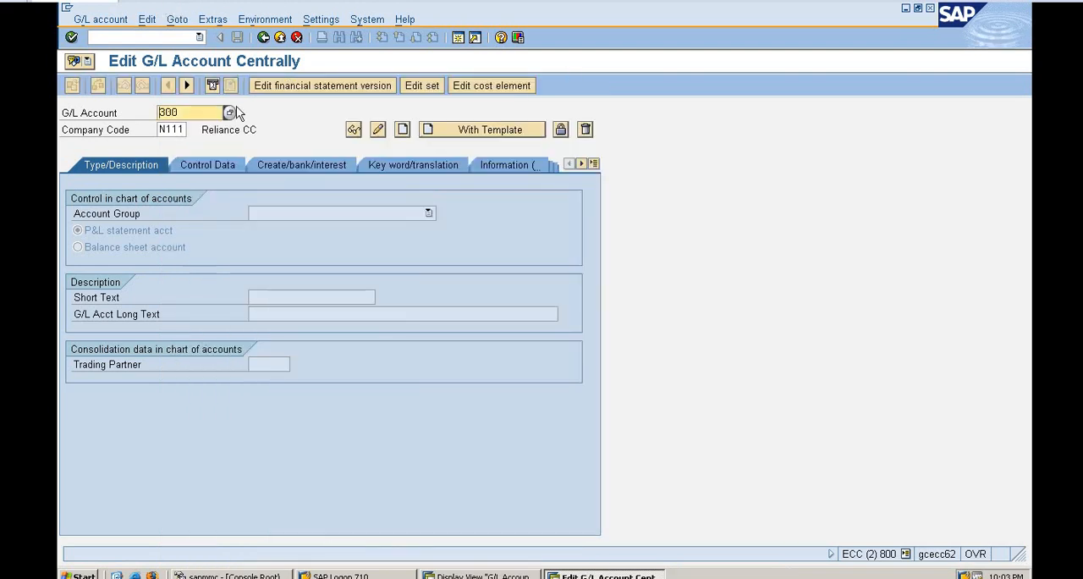
Search for existing G/L accounts in chart of accounts N111 and close the search.
left_click(230, 113)
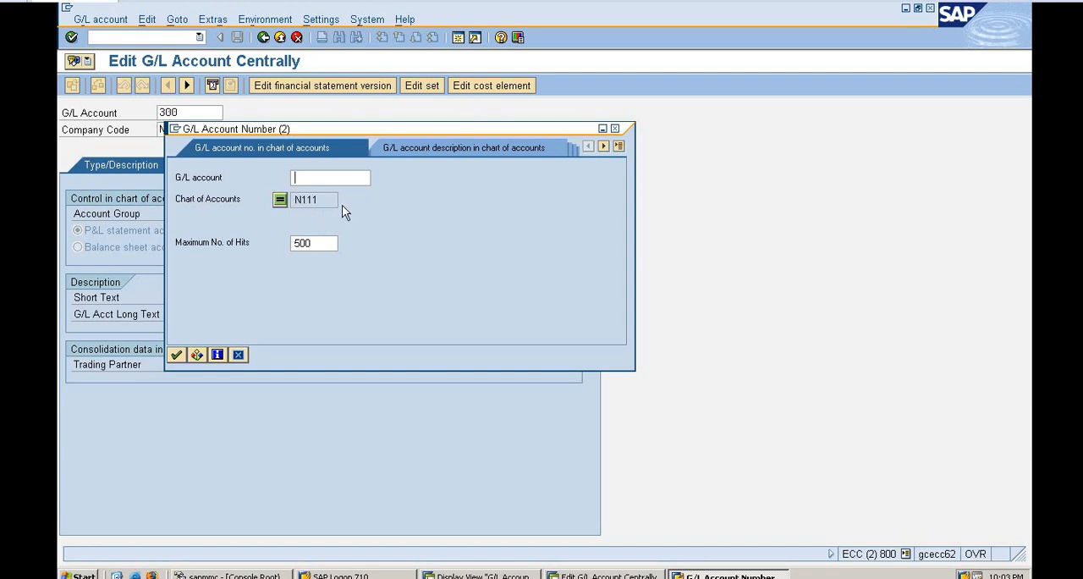
key("Return")
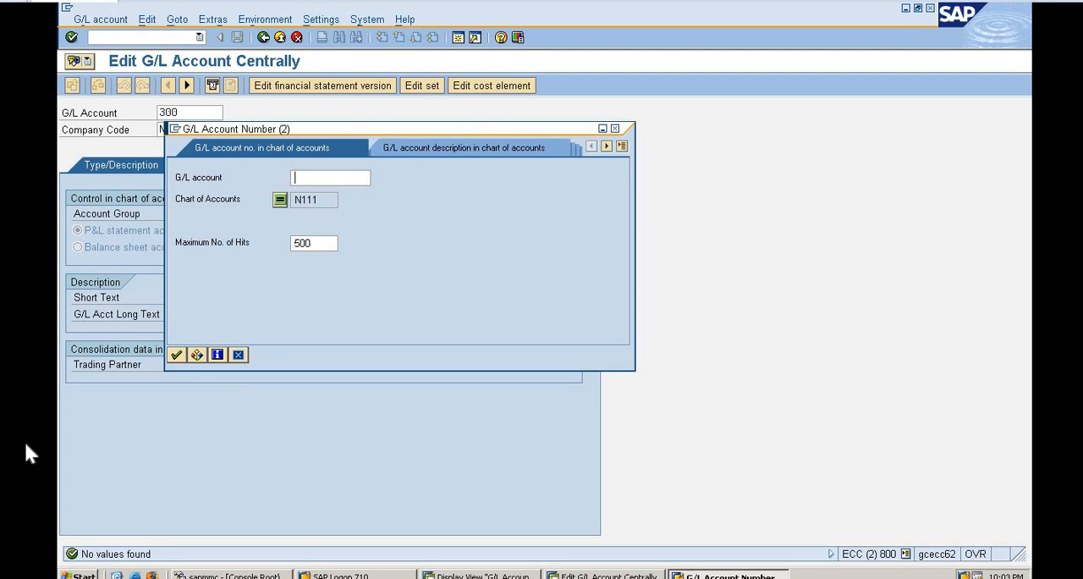
left_click(615, 129)
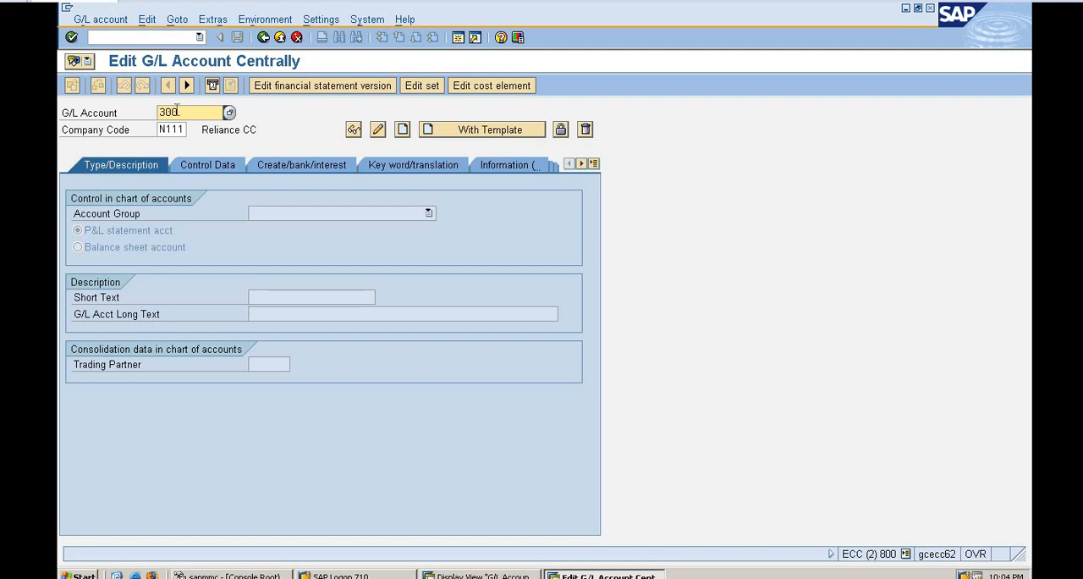
Start creating G/L account 300 in company code N111.
left_click(98, 21)
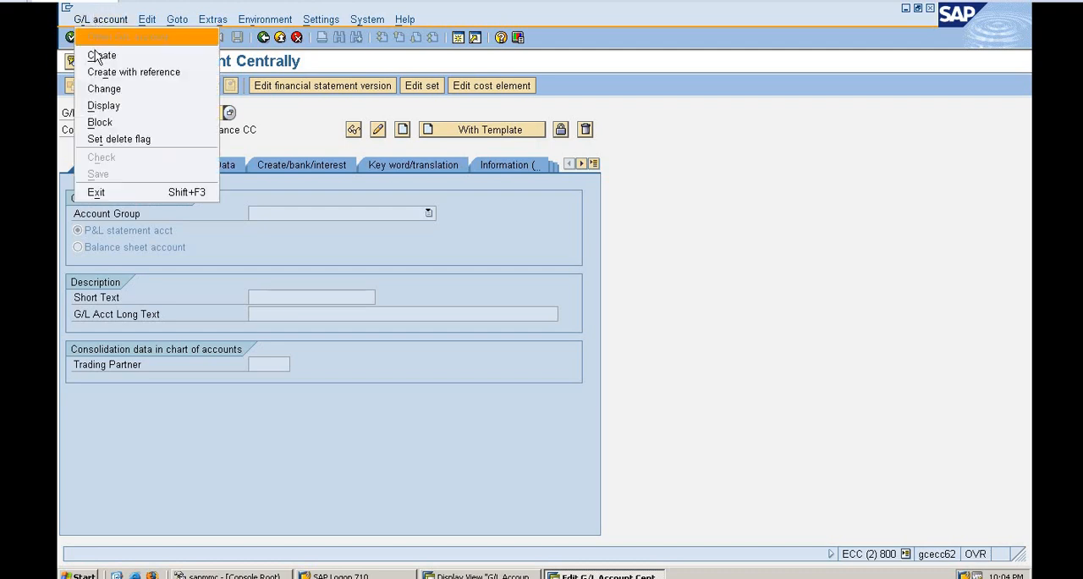
left_click(97, 56)
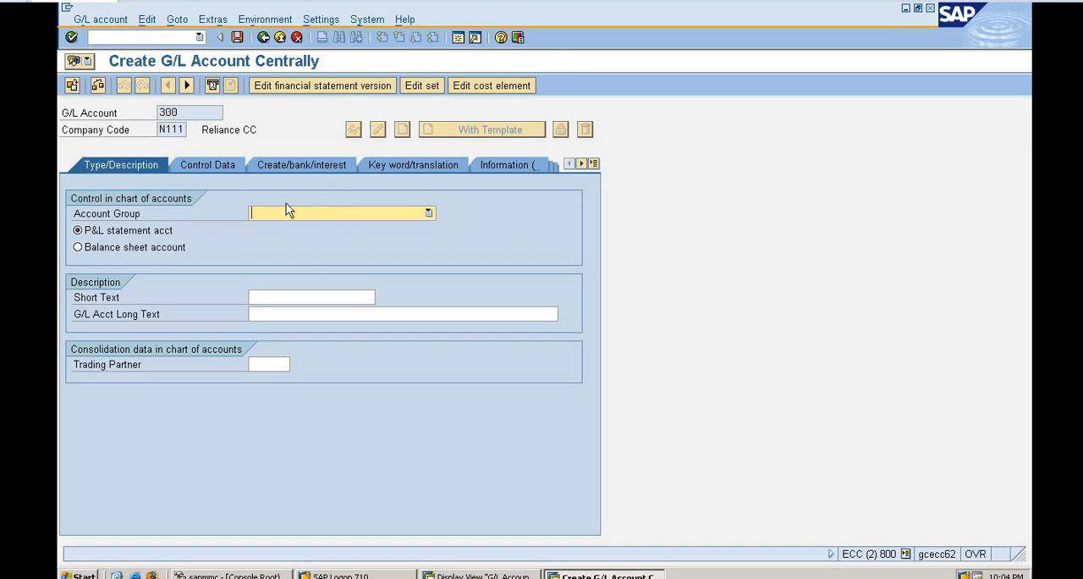
Try to assign the INCO Income and EXPE Expenses account groups to G/L account 300.
left_click(311, 216)
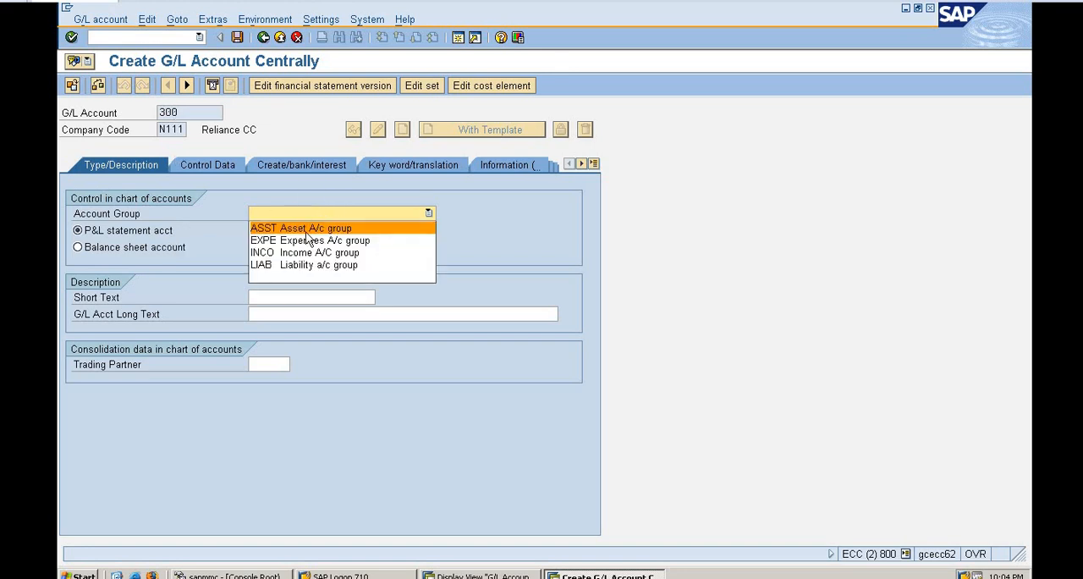
left_click(299, 253)
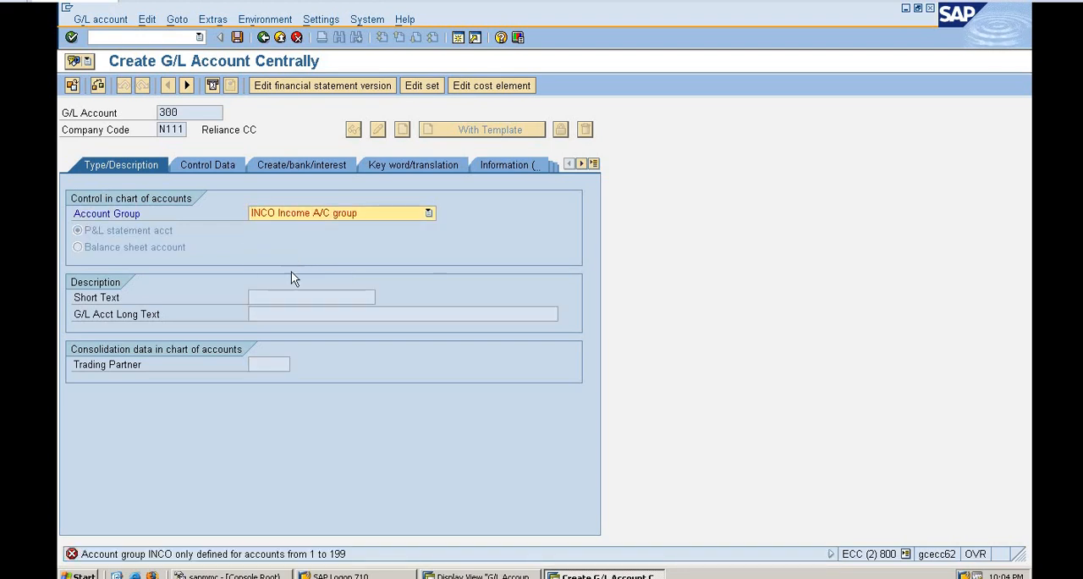
left_click(428, 213)
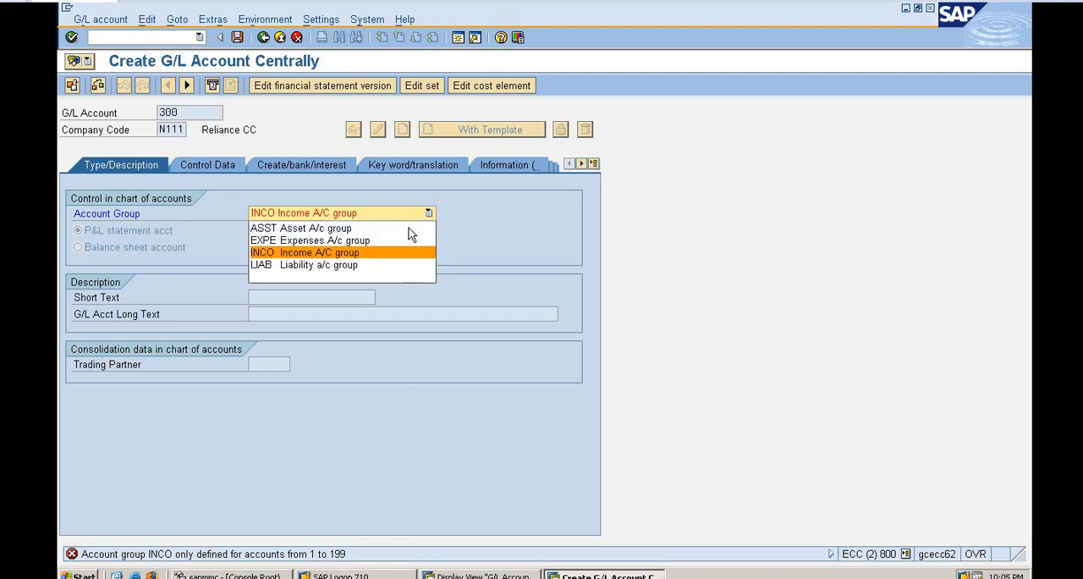
left_click(364, 243)
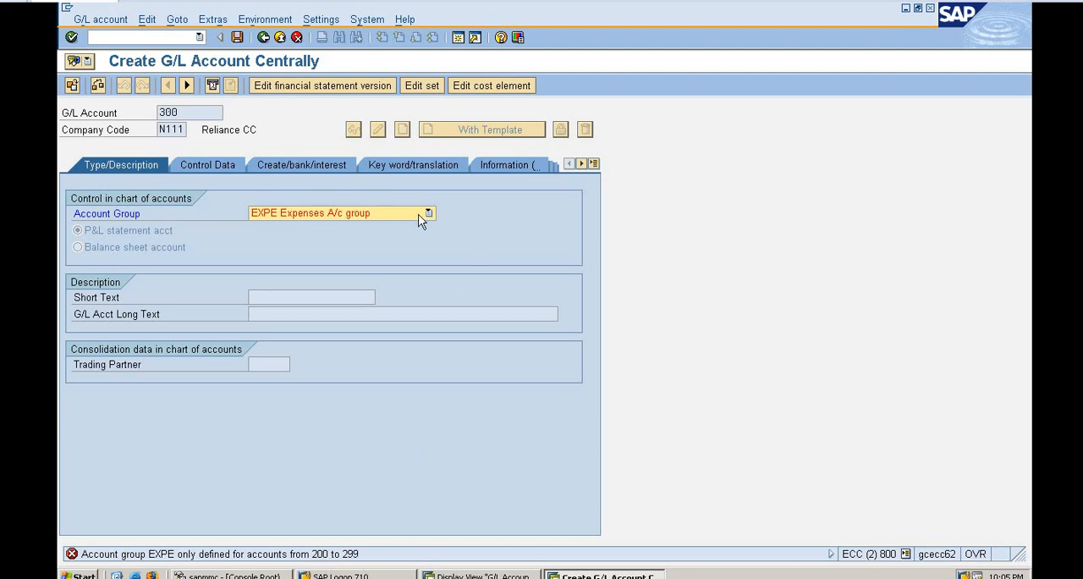
Assign the account group LIAB Liability a/c group and classify the account as a balance sheet account.
left_click(418, 214)
left_click(338, 265)
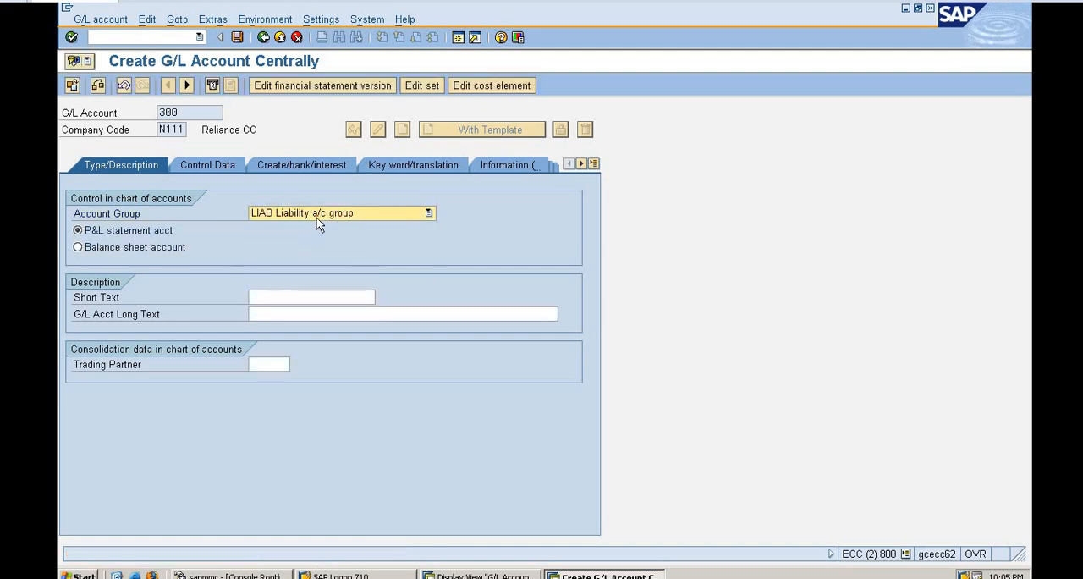
left_click(77, 246)
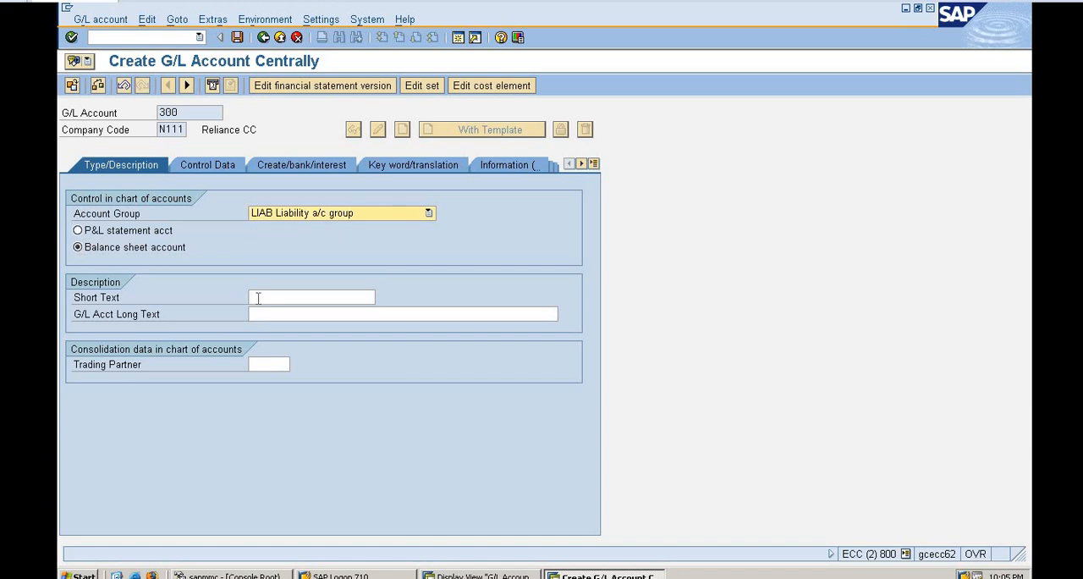
Enter "Retained earning A/c" as the short text of the account.
left_click(258, 298)
type("R")
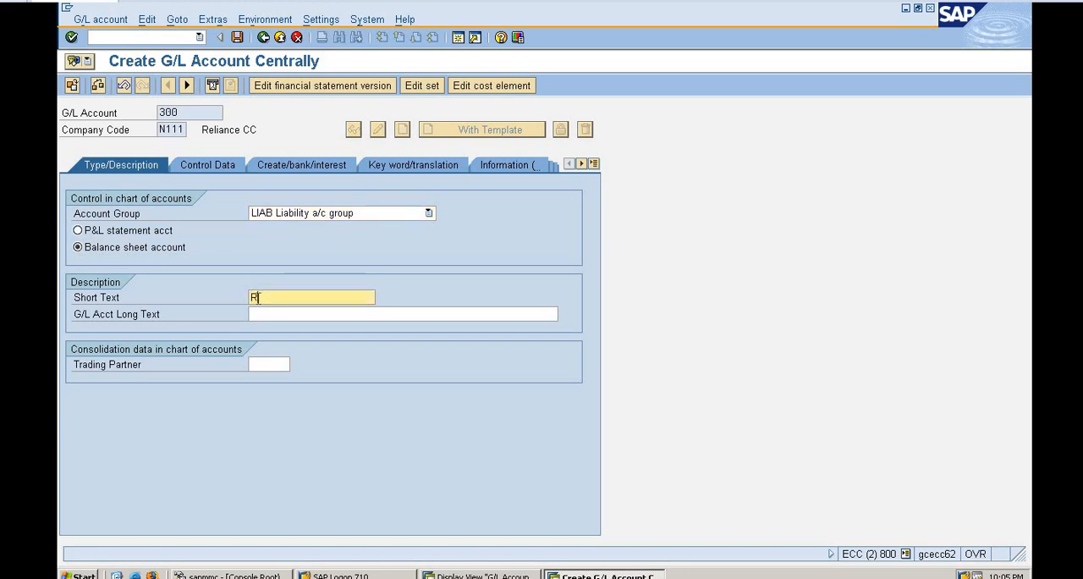
type("etained earning A/c")
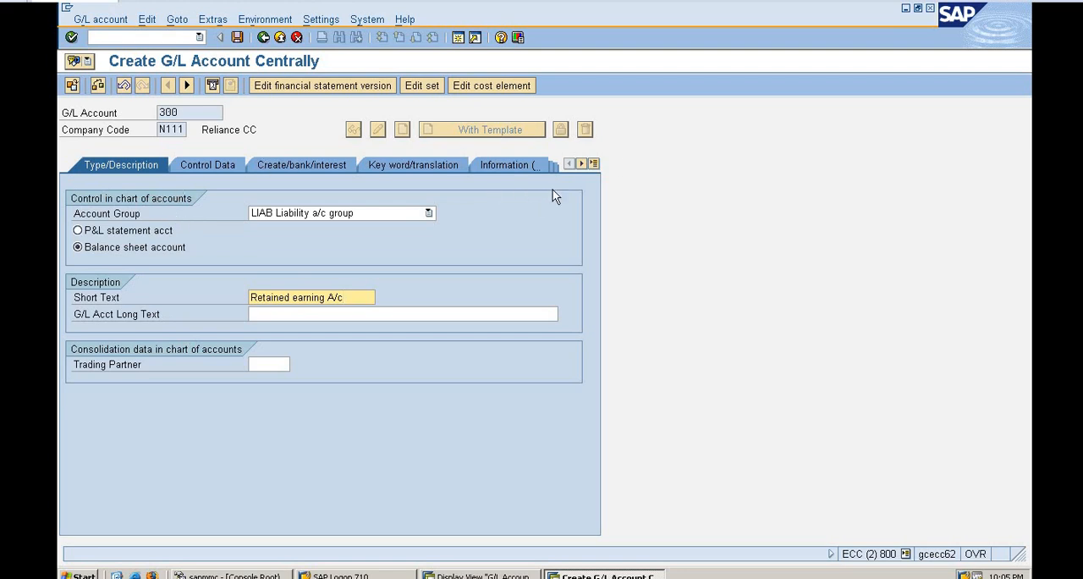
Try USD as the account currency in the control data and restore INR.
left_click(594, 163)
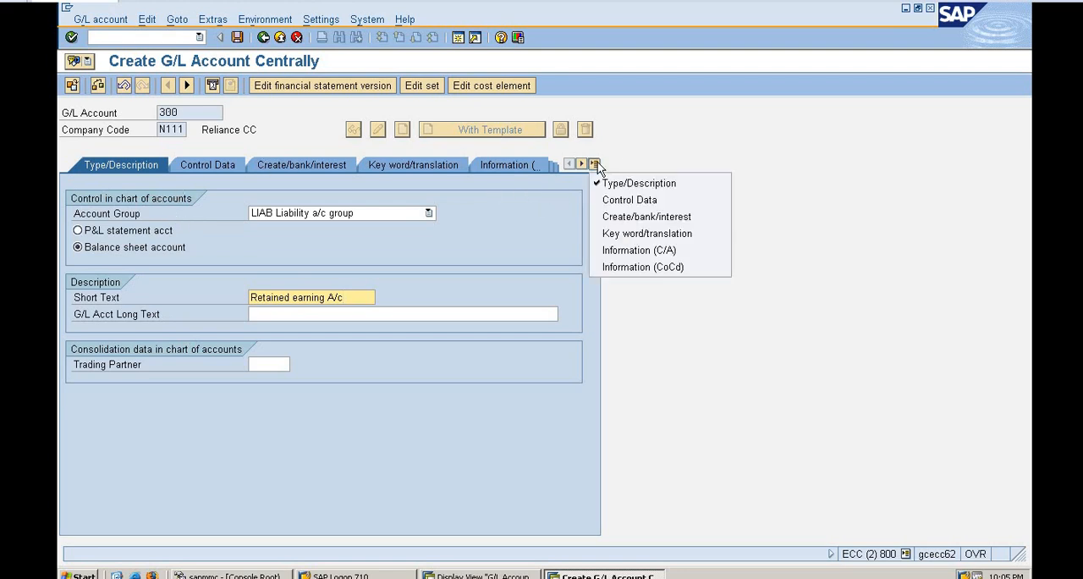
left_click(636, 194)
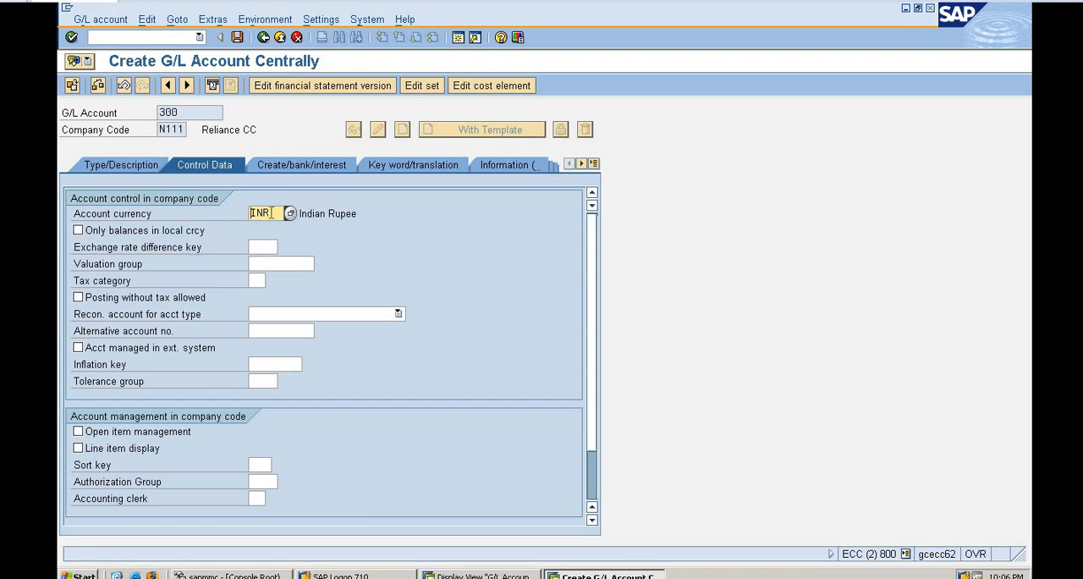
left_click(301, 214)
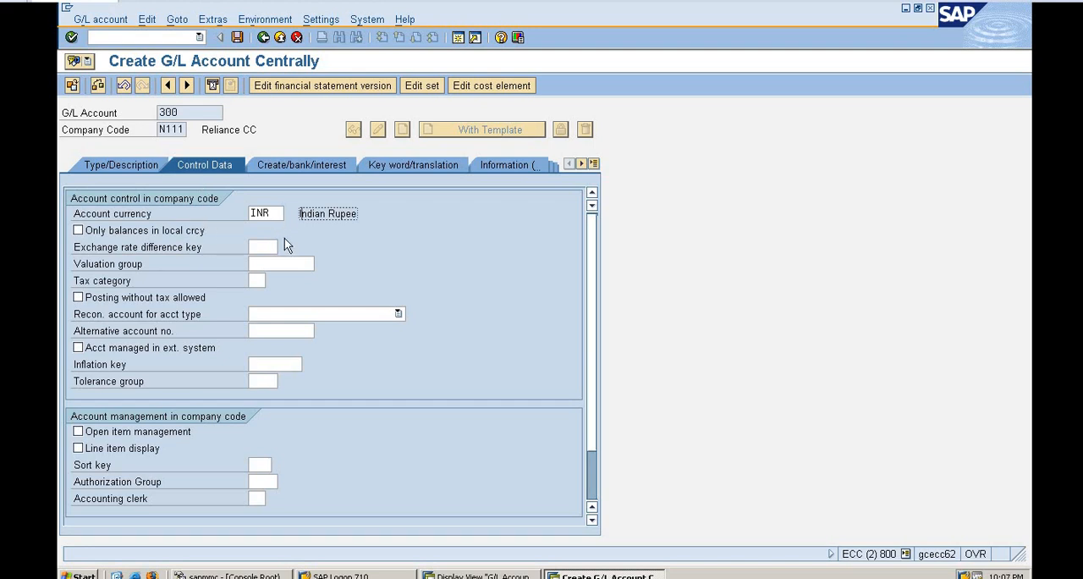
left_click(270, 213)
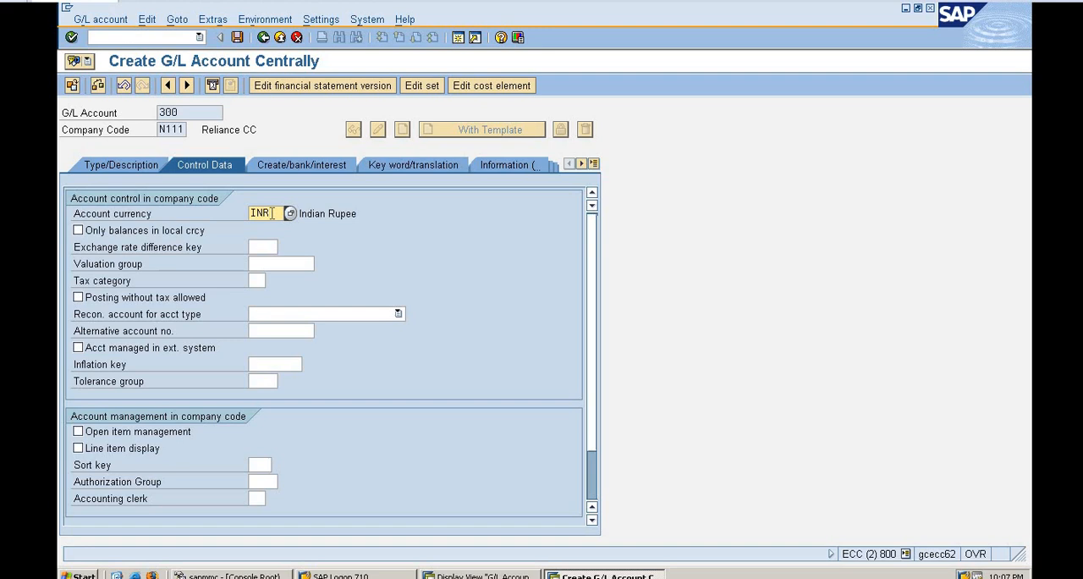
key("BackSpace")
key("BackSpace")
key("BackSpace")
type("USA")
key("BackSpace")
type("D")
key("BackSpace")
key("BackSpace")
key("BackSpace")
type("INR")
Assign field status group G001, General (with text, allocation), to the account and leave automatic-only posting off.
left_click(303, 160)
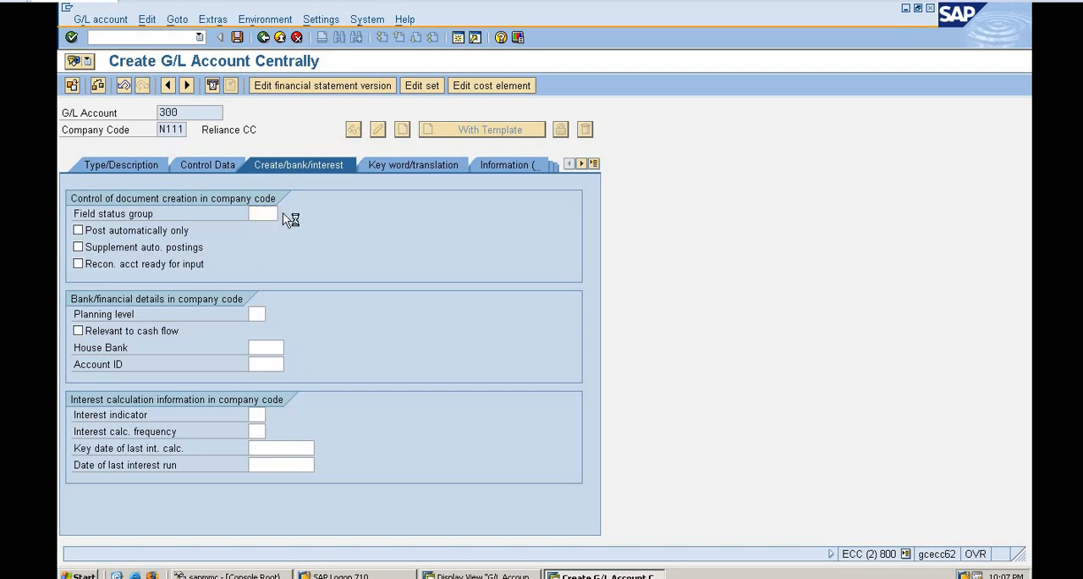
left_click(284, 214)
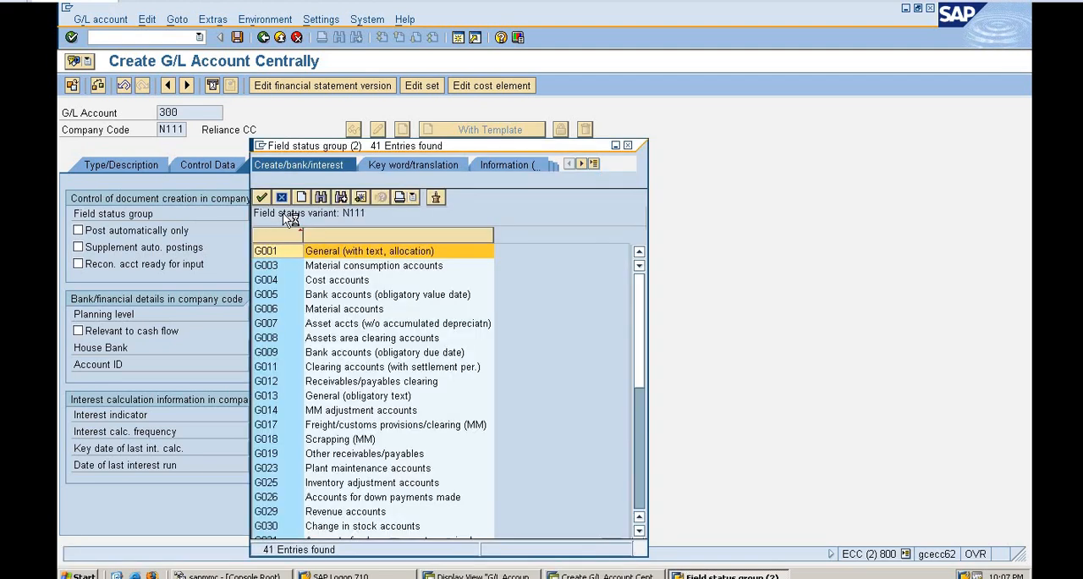
double_click(352, 253)
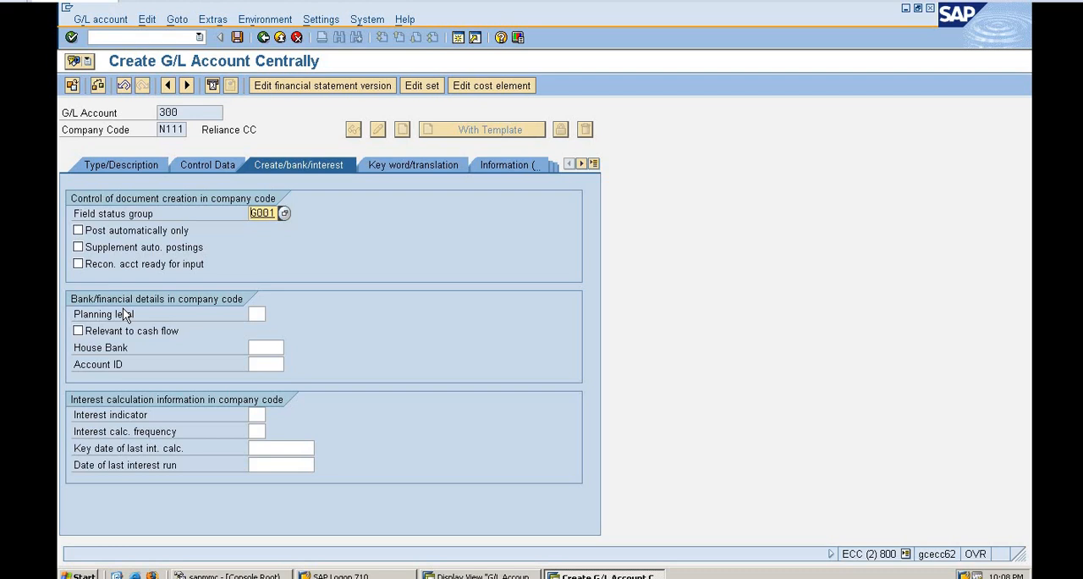
left_click(78, 231)
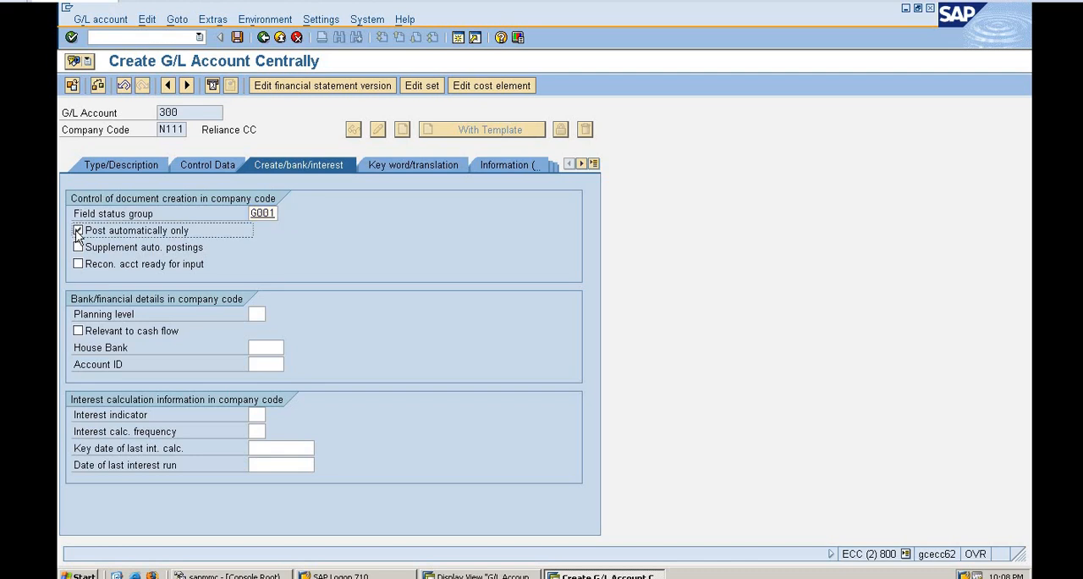
left_click(78, 231)
Review the account's control data, keyword and translation settings, and the information texts for the chart of accounts and company code.
left_click(212, 169)
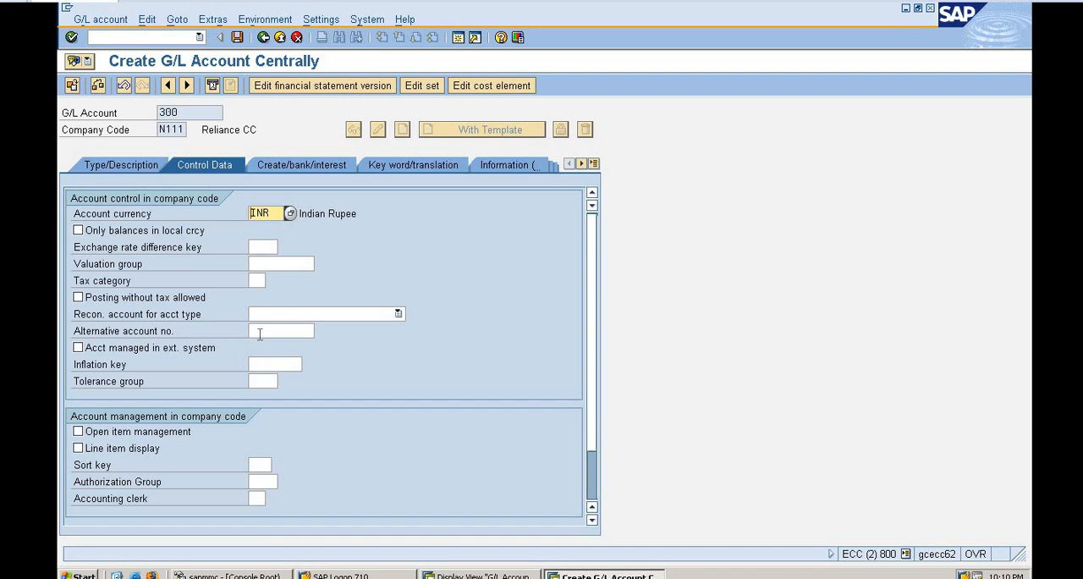
left_click(261, 333)
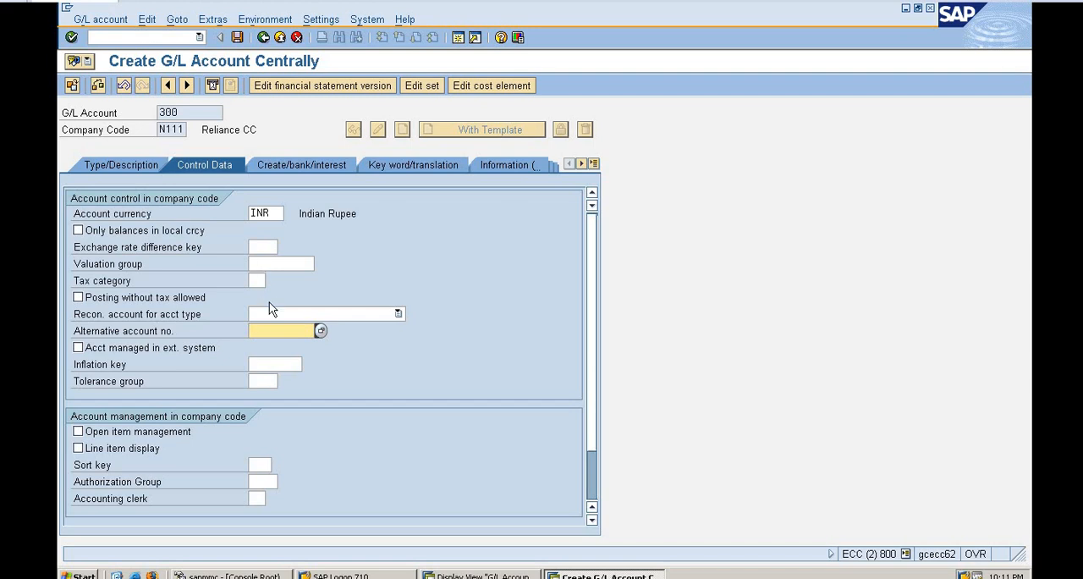
left_click(410, 168)
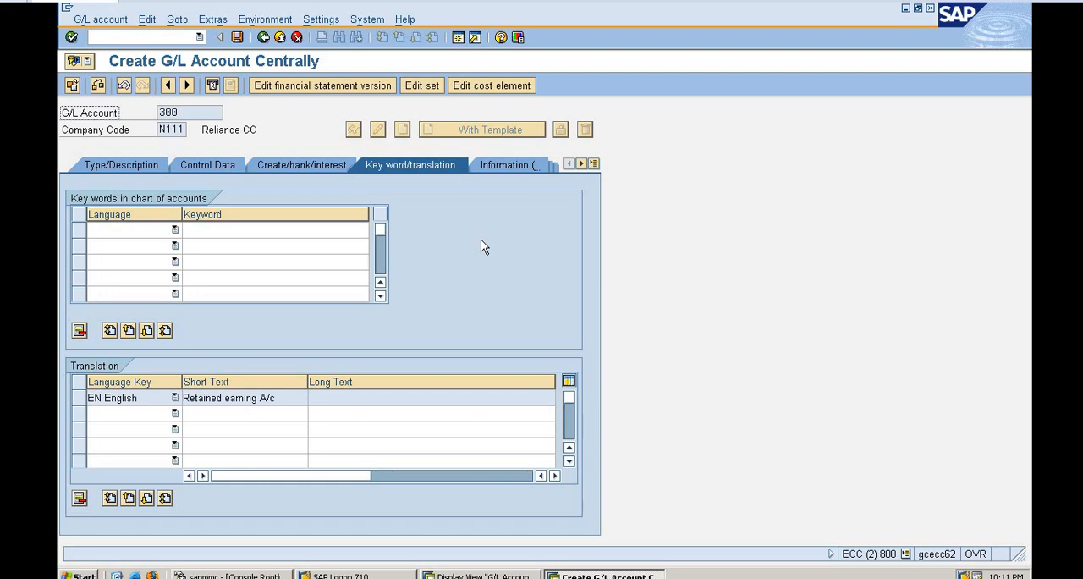
left_click(138, 415)
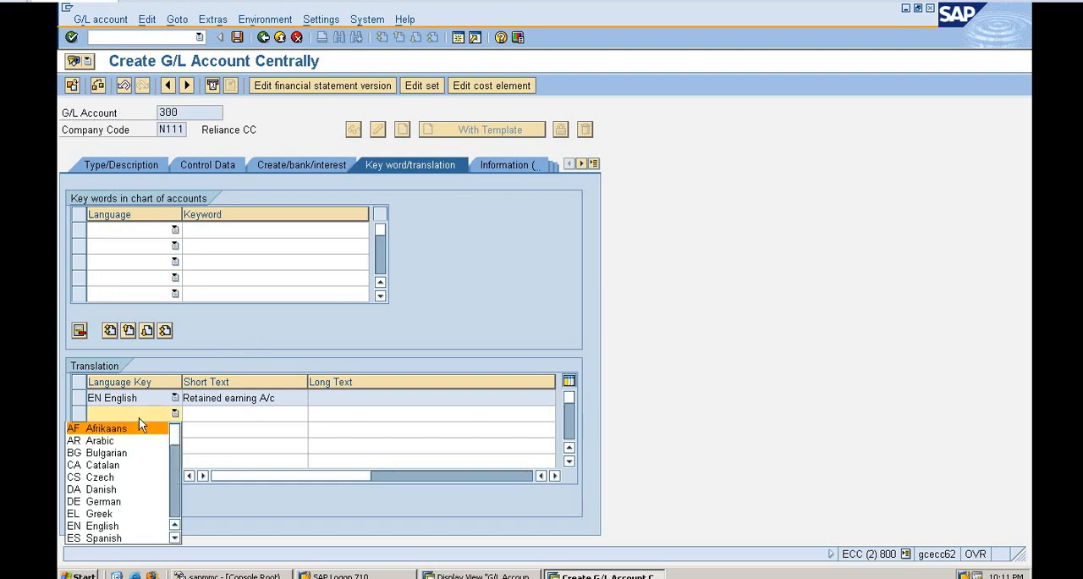
left_click(234, 408)
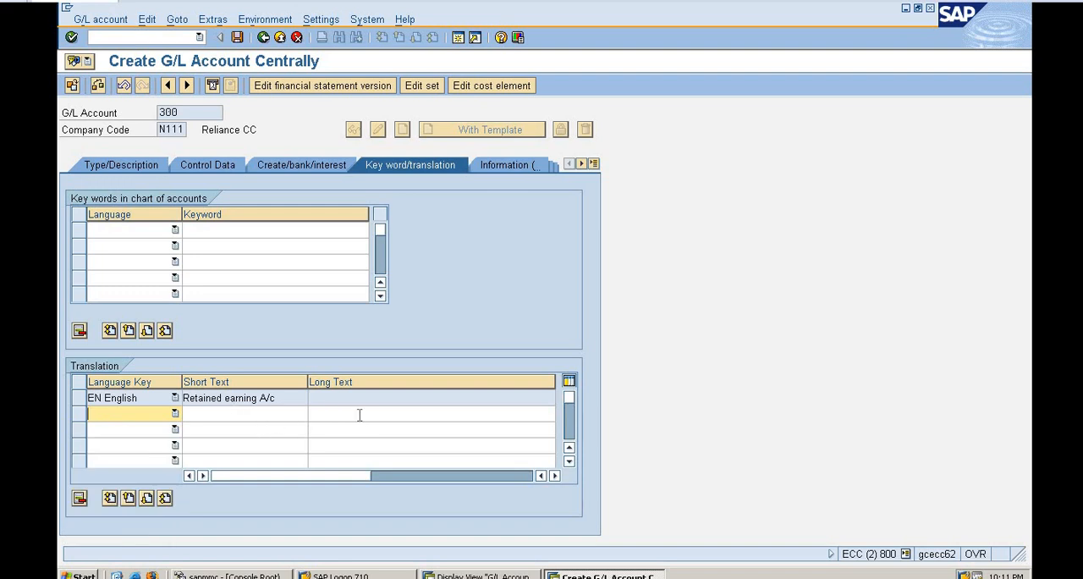
left_click(508, 167)
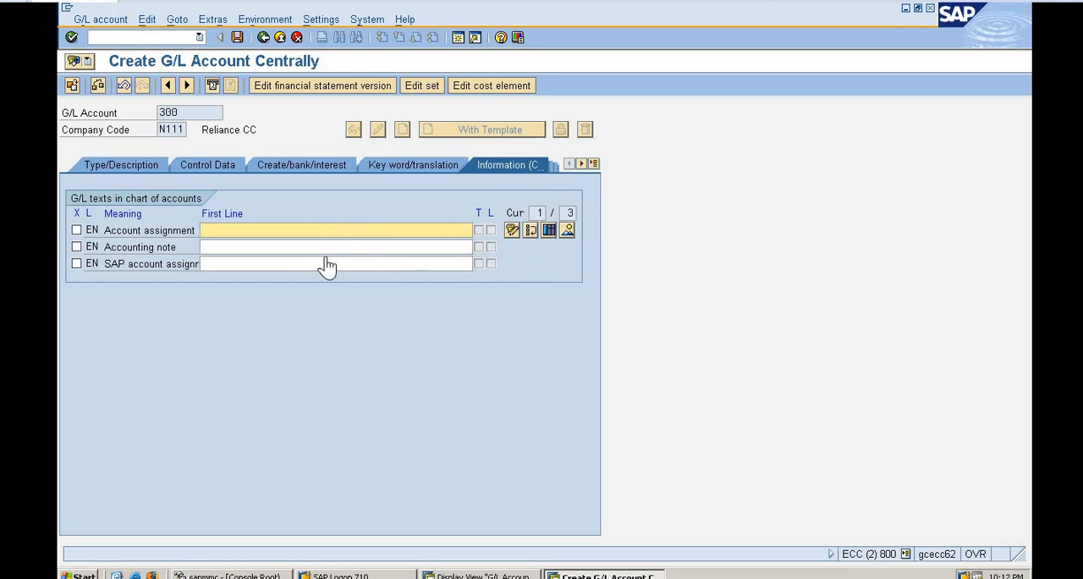
left_click(582, 164)
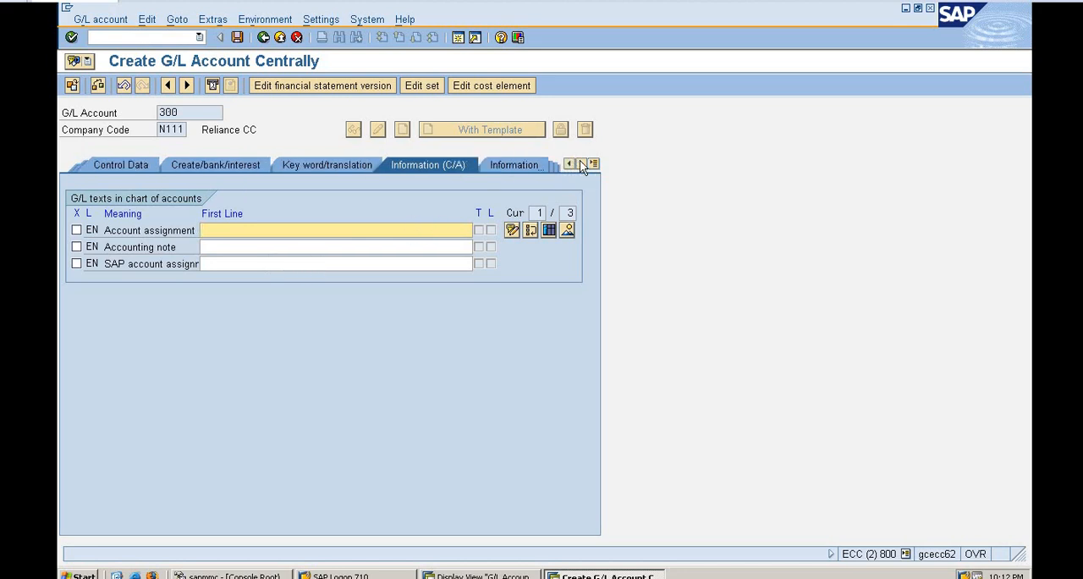
left_click(514, 167)
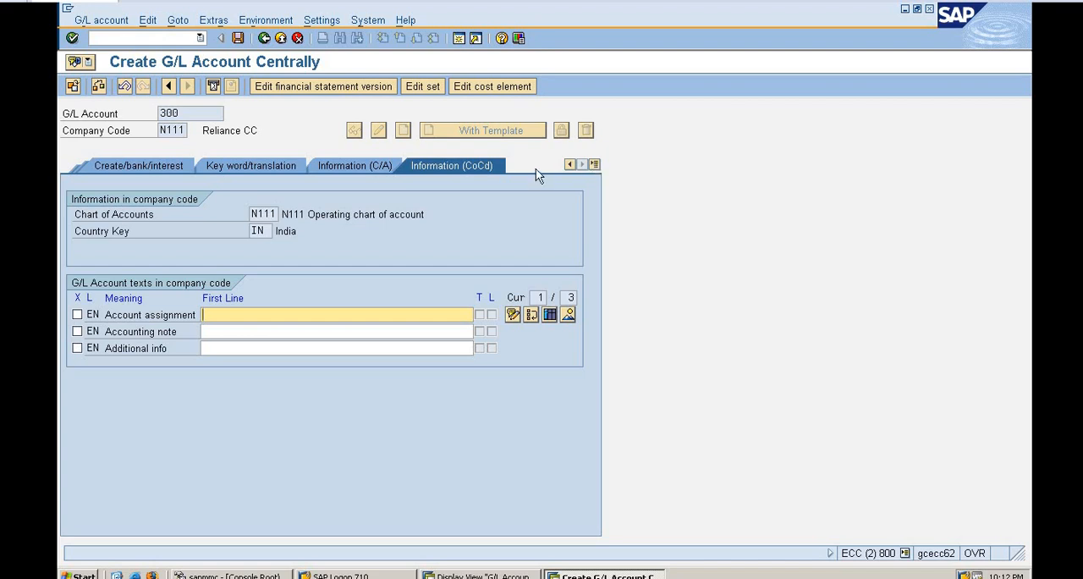
left_click(571, 165)
left_click(571, 165)
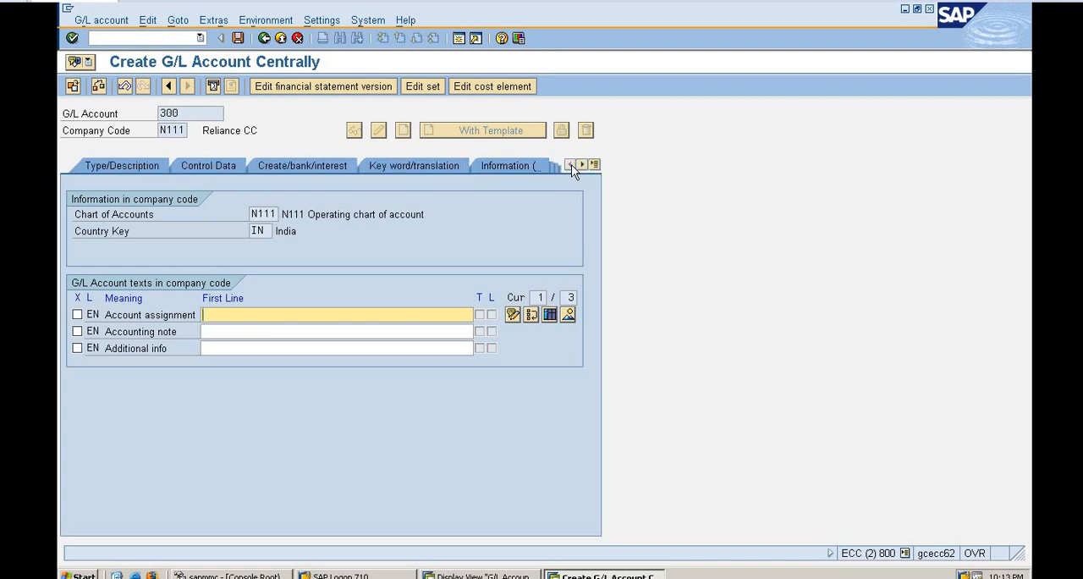
Save G/L account 300 with the long text left blank and accept the displayed messages.
left_click(152, 166)
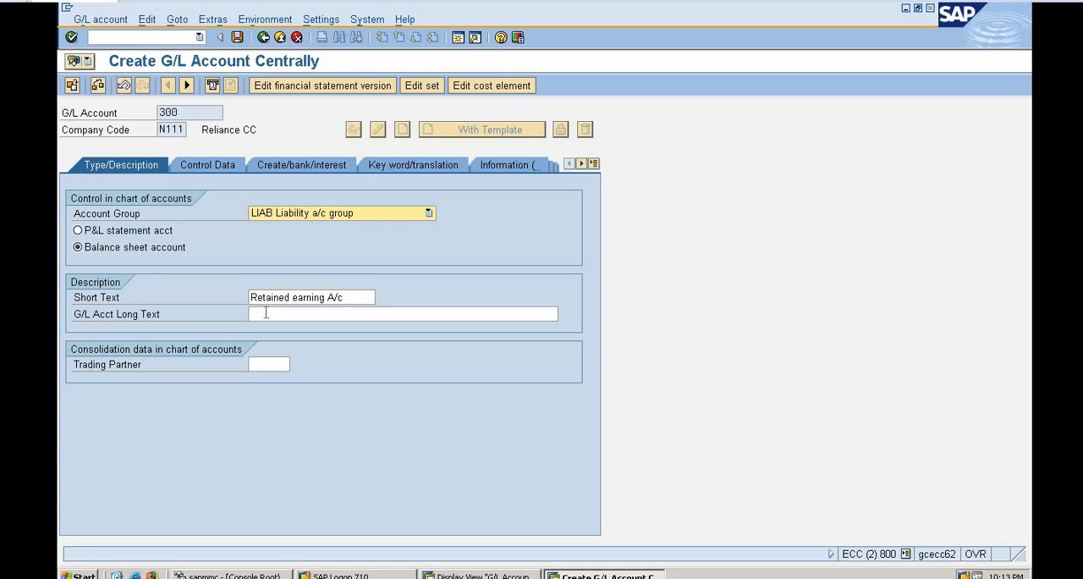
left_click(278, 314)
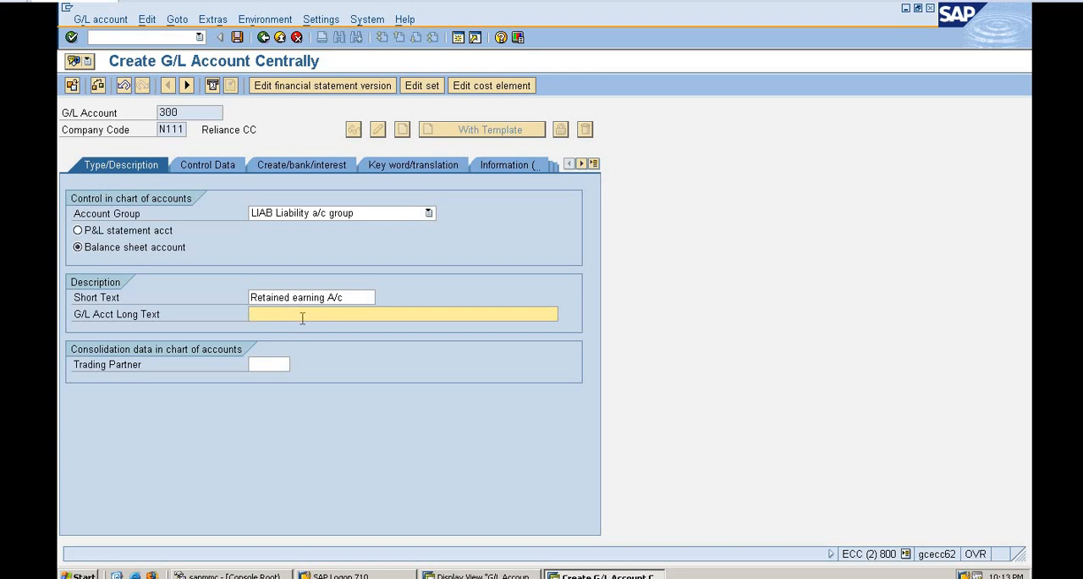
left_click(236, 40)
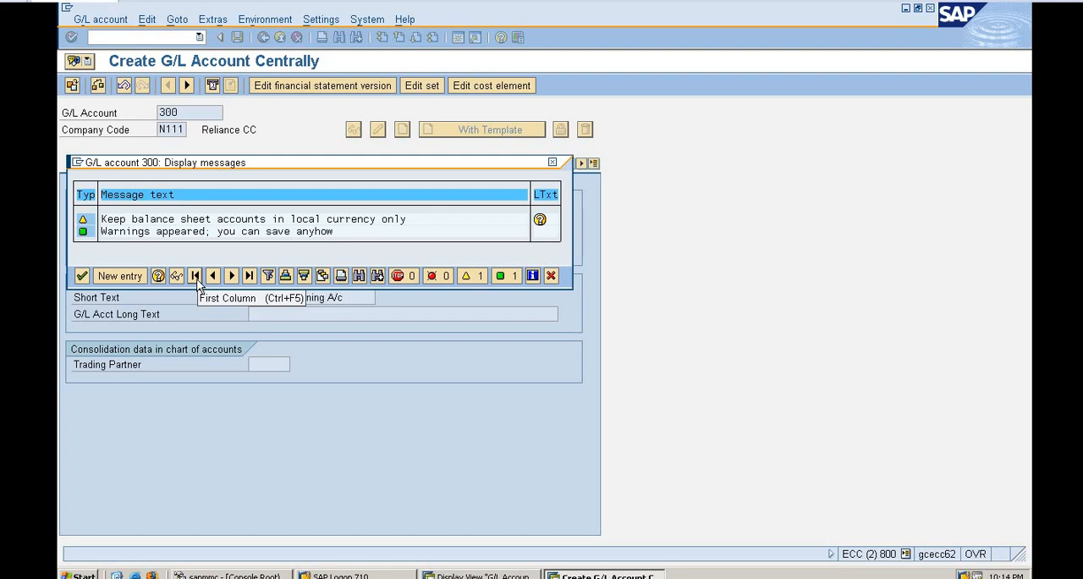
left_click(82, 277)
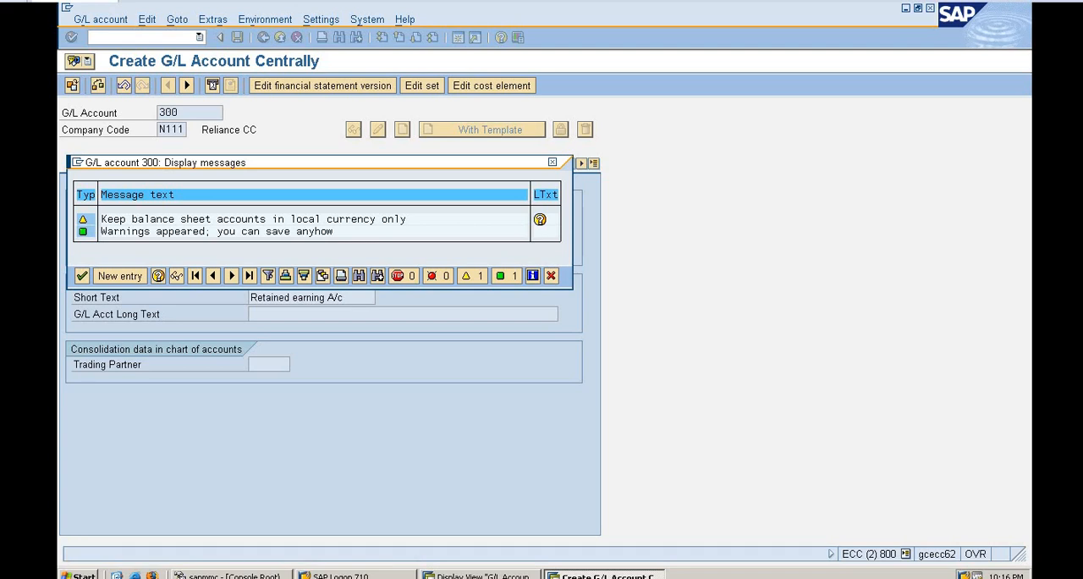
key("Return")
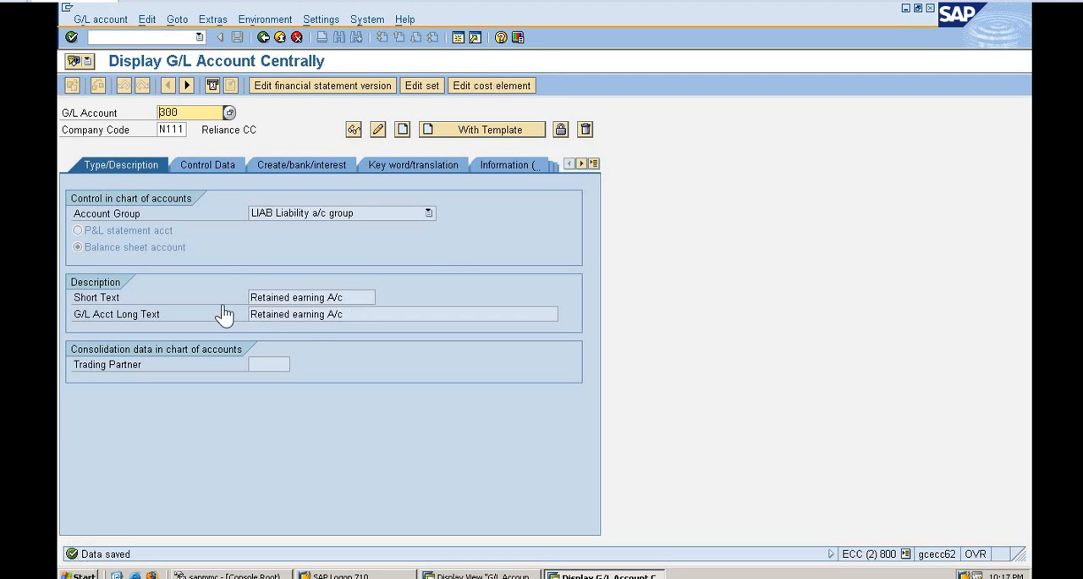
Look up the G/L accounts in chart of accounts N111 to check the saved account, and close the list.
left_click(229, 112)
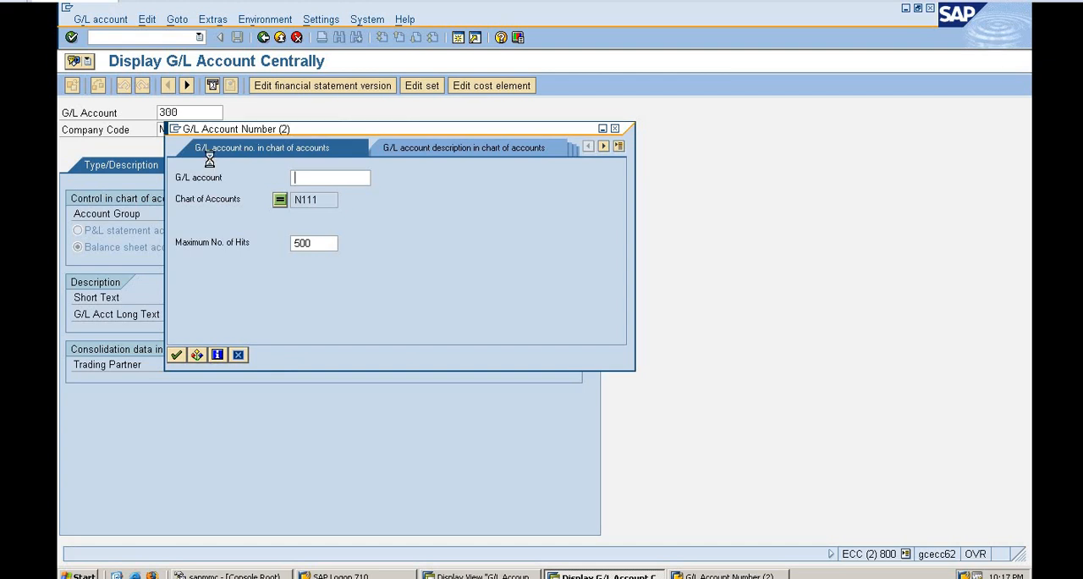
key("Return")
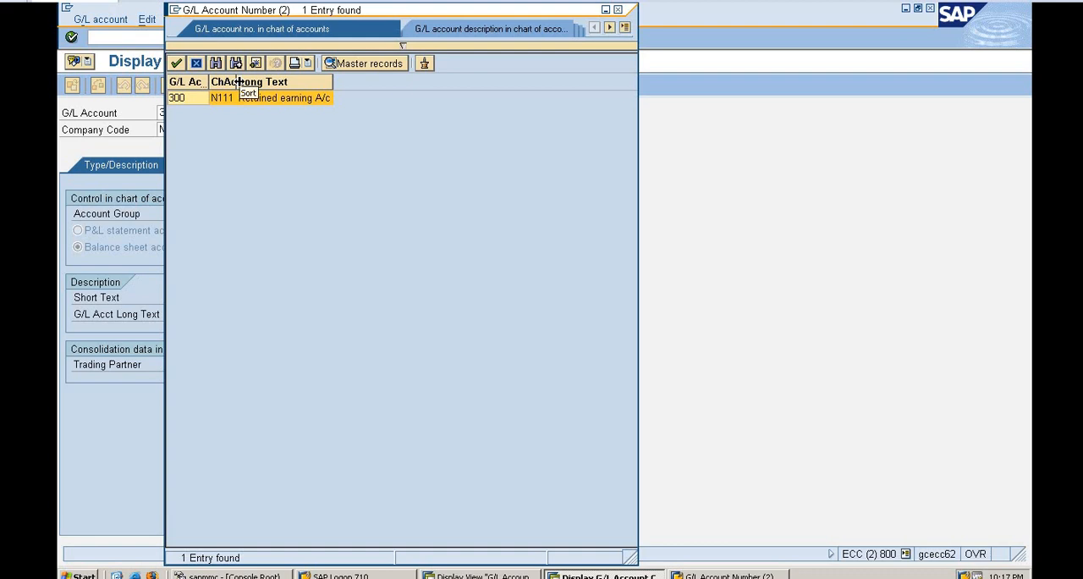
left_click(618, 10)
key("Return")
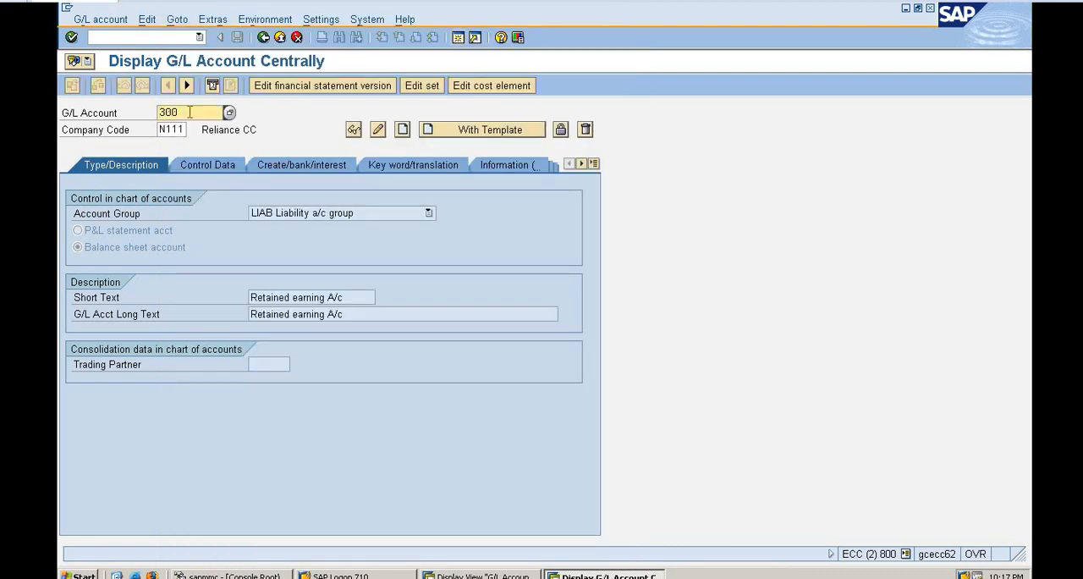
Start creating G/L account 301 in company code N111.
key("BackSpace")
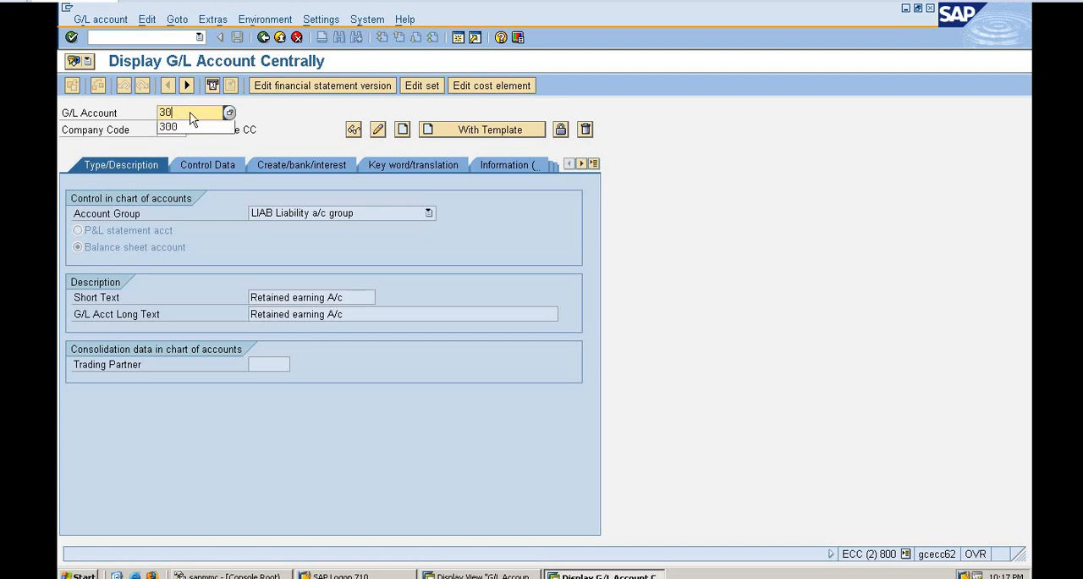
key("BackSpace")
key("BackSpace")
type("301")
key("Return")
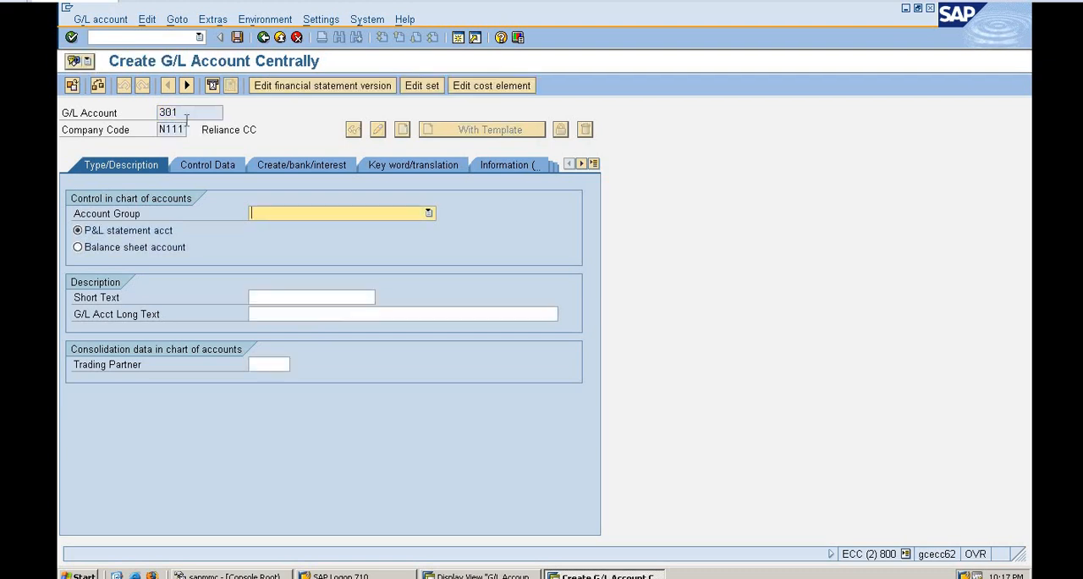
Assign account group LIAB Liability a/c group, make it a balance sheet account, and enter the short text Share Capital.
left_click(356, 215)
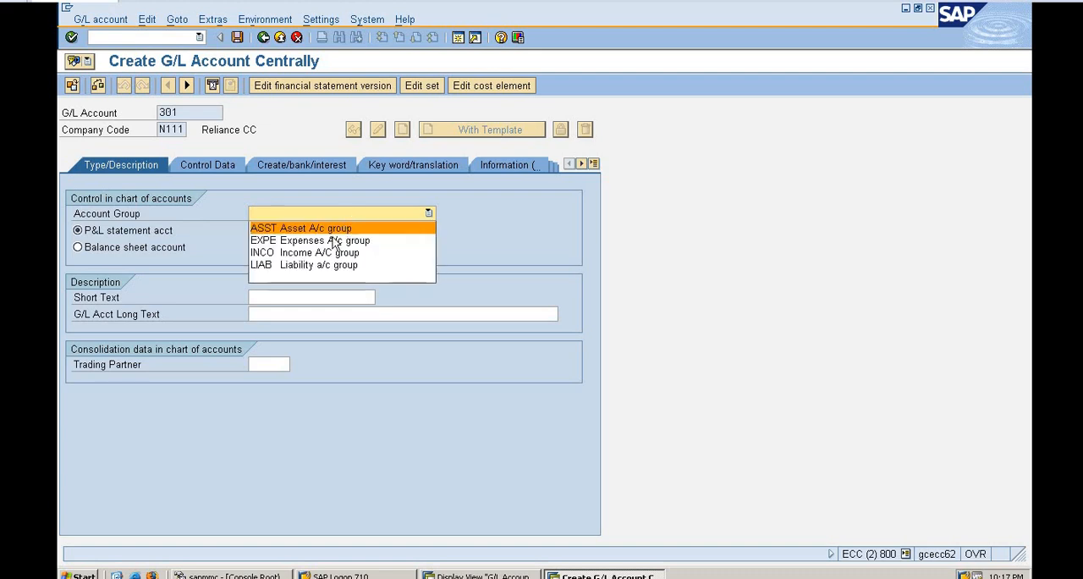
left_click(322, 264)
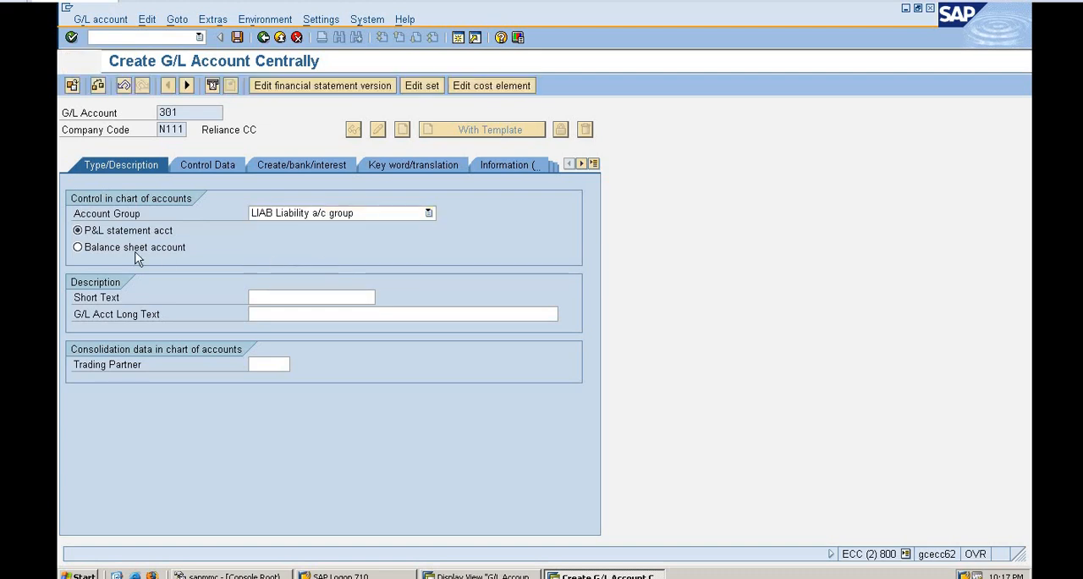
left_click(85, 248)
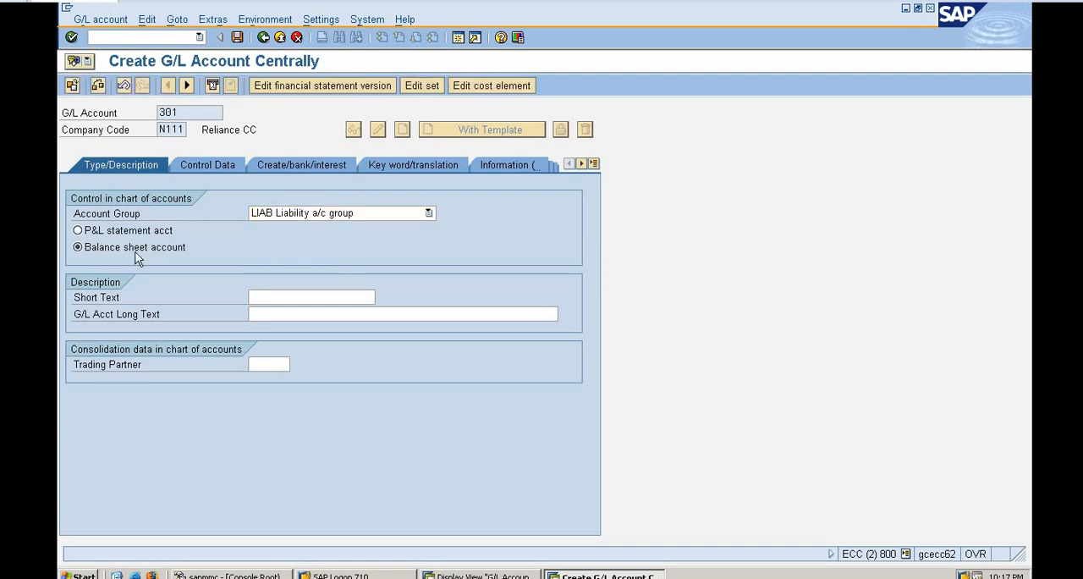
left_click(330, 296)
type("Sha")
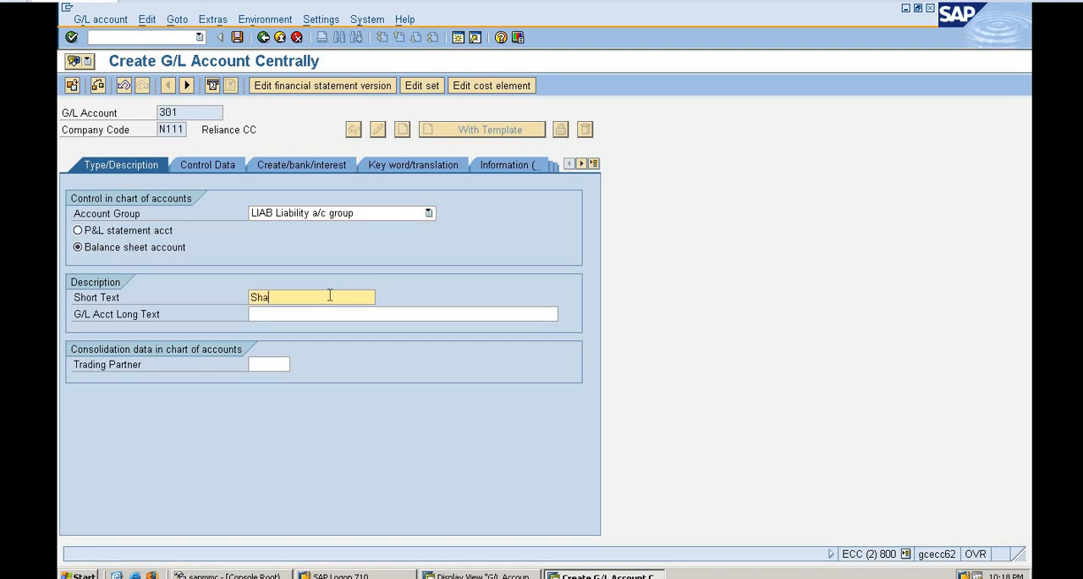
type("re Capital")
Enable only balances in local currency in account 301's control data, leaving authorization group and accounting clerk blank.
left_click(186, 169)
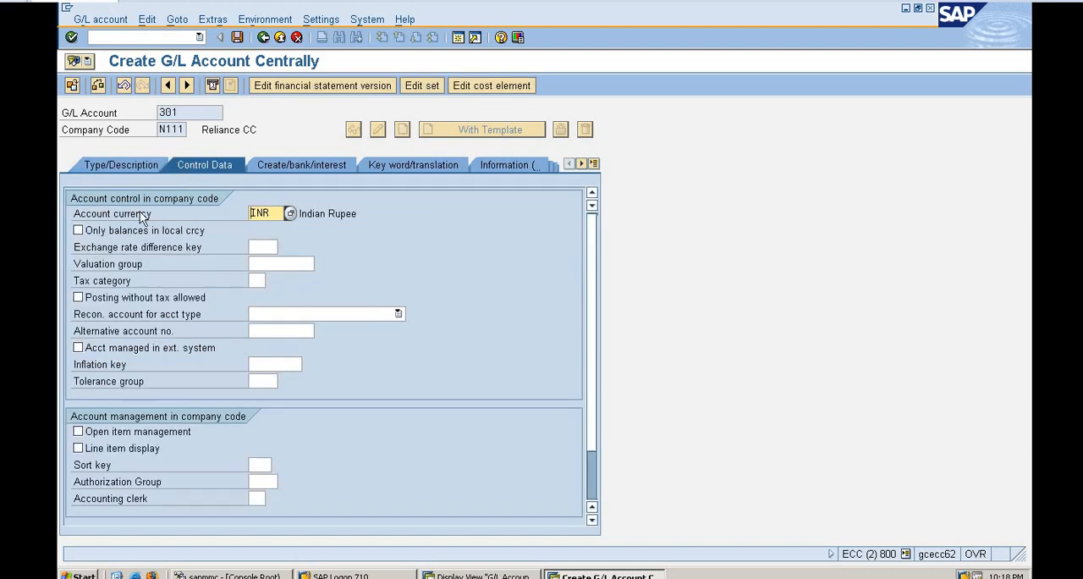
left_click(79, 230)
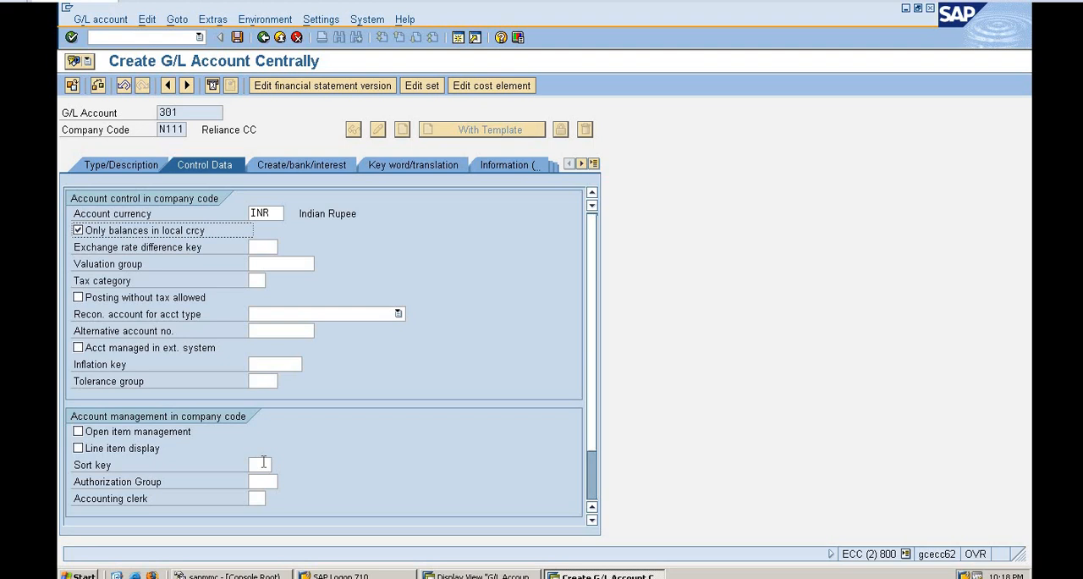
left_click(163, 483)
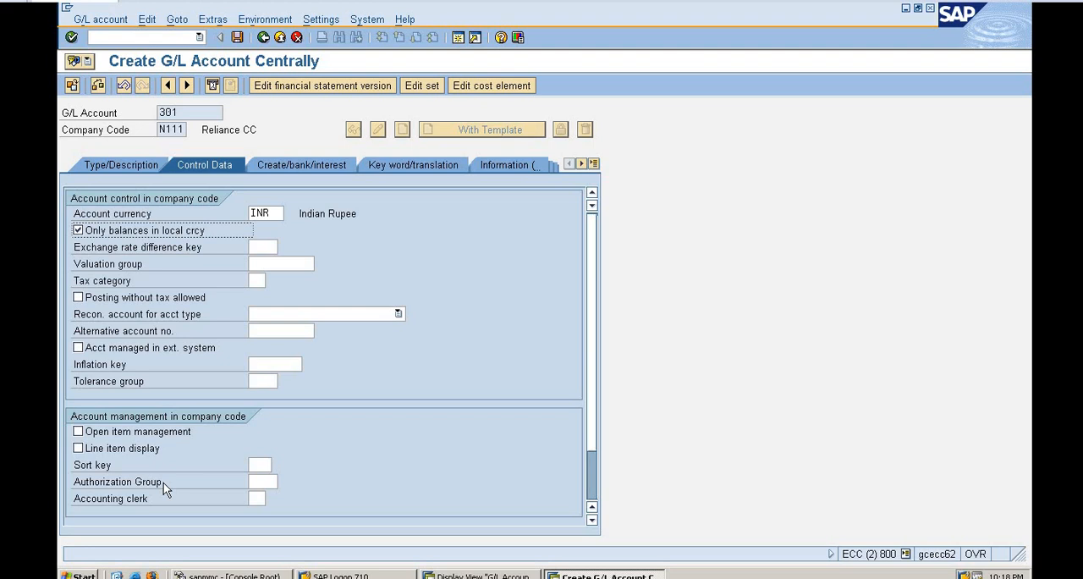
left_click(252, 499)
Look through the available field status groups and assign G001, General (with text, allocation), to account 301.
left_click(300, 164)
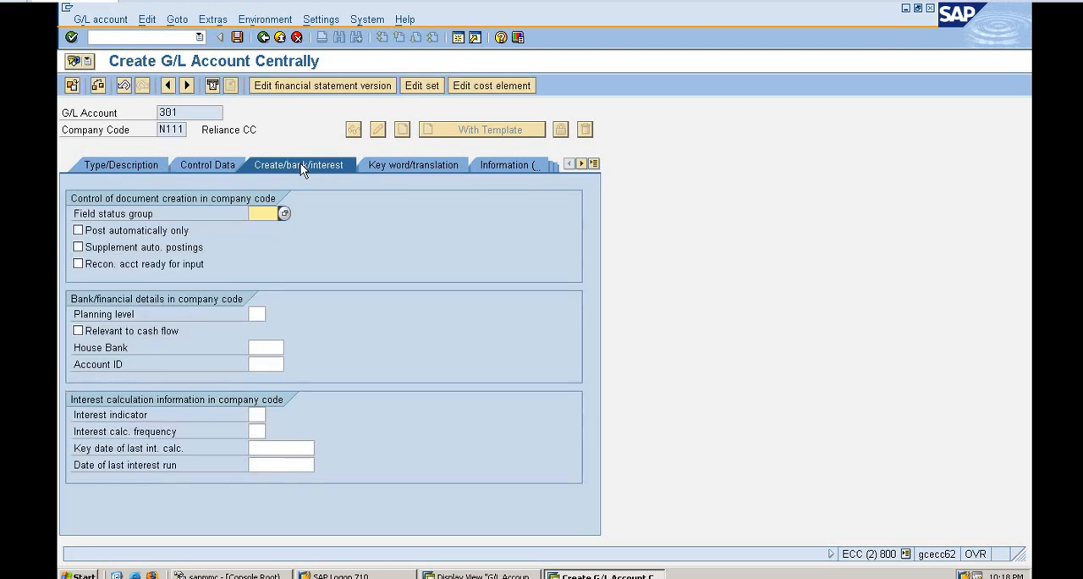
left_click(284, 213)
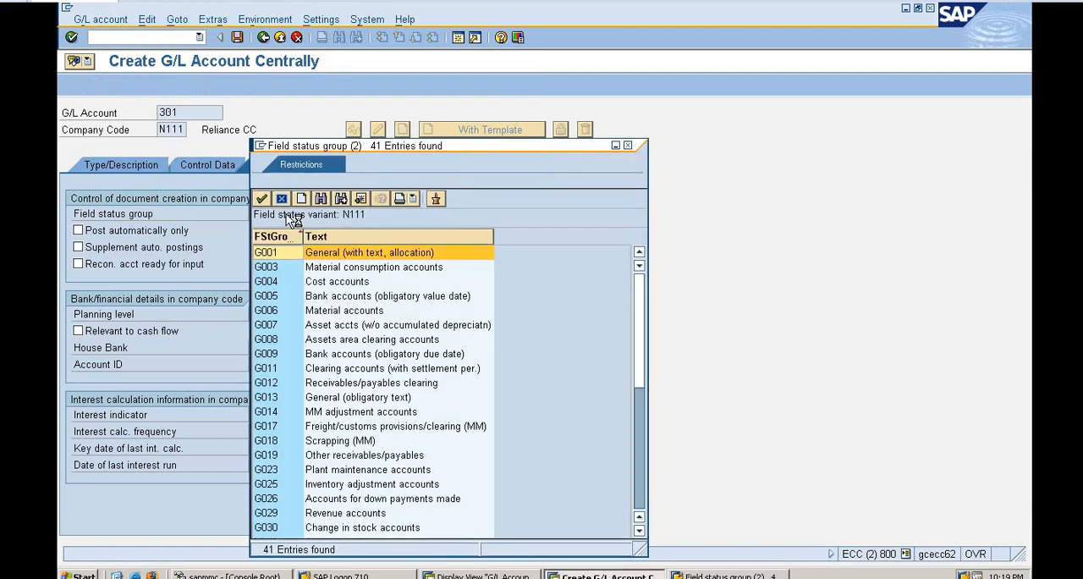
left_click(642, 499)
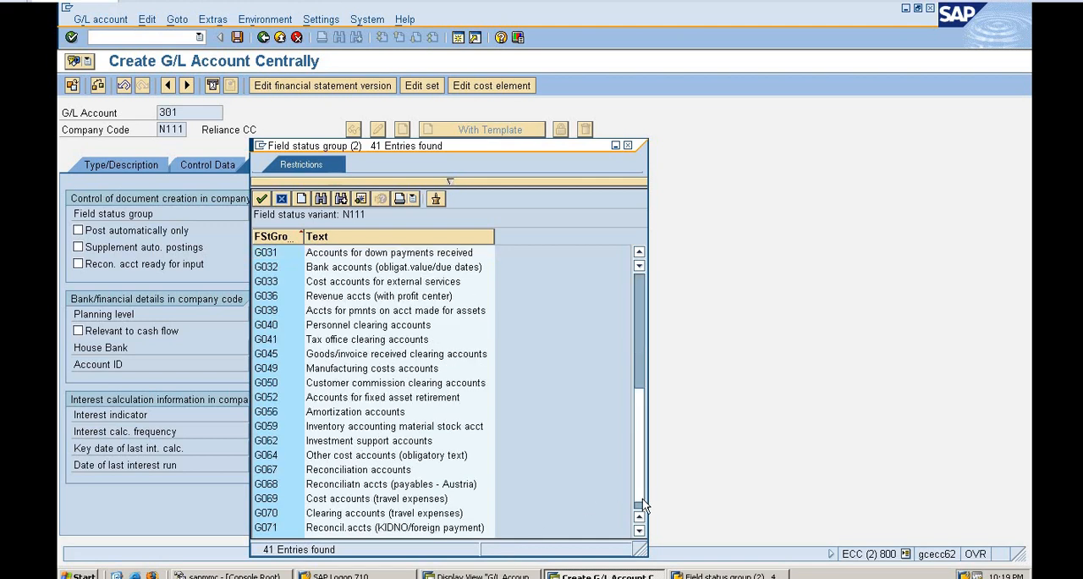
left_click(641, 293)
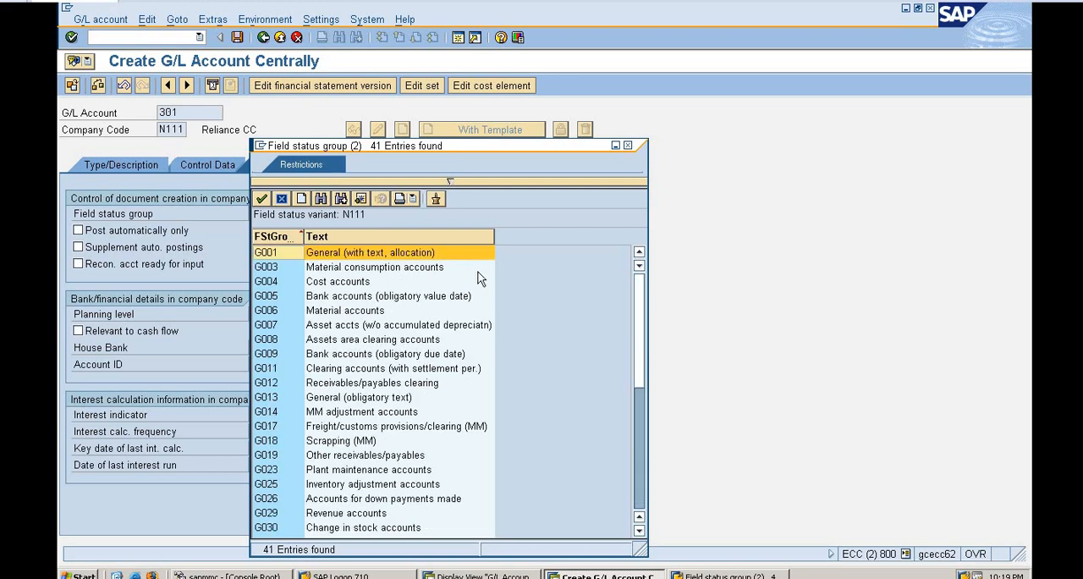
double_click(416, 253)
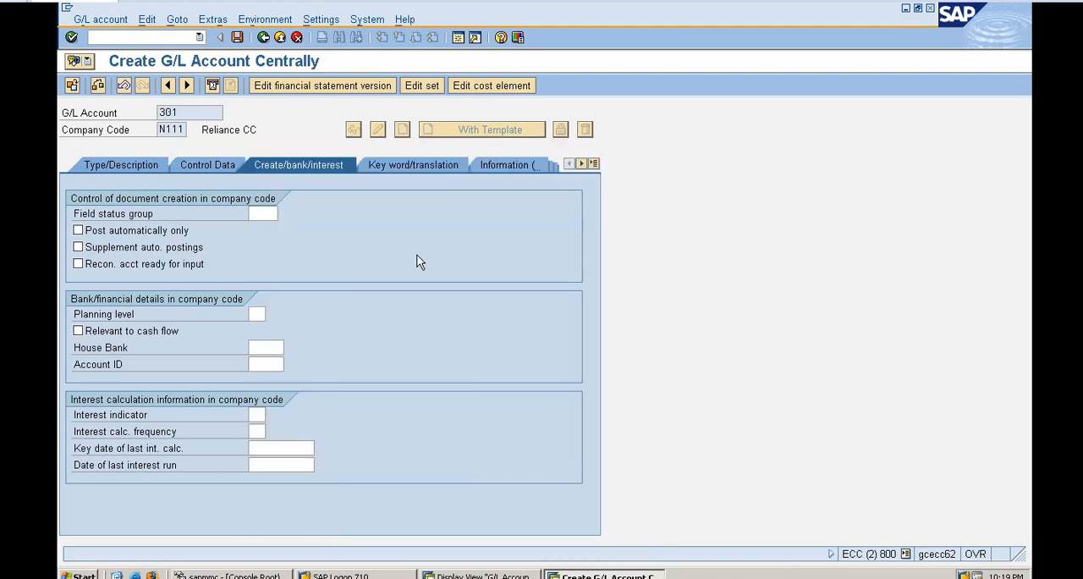
Check account 301's keyword, translation and information settings, save the account, and return to its type and description data.
left_click(416, 166)
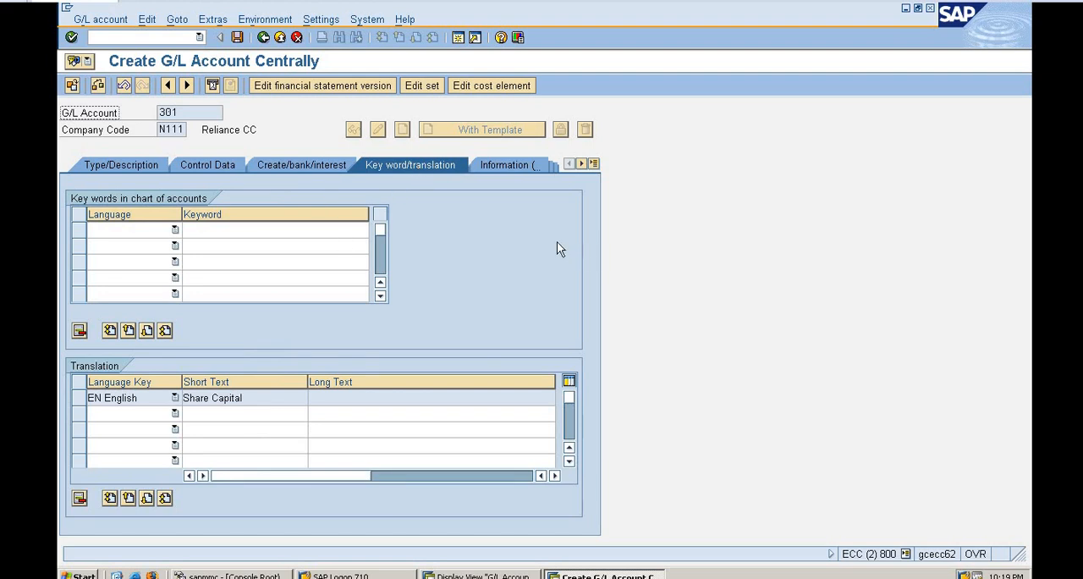
left_click(510, 167)
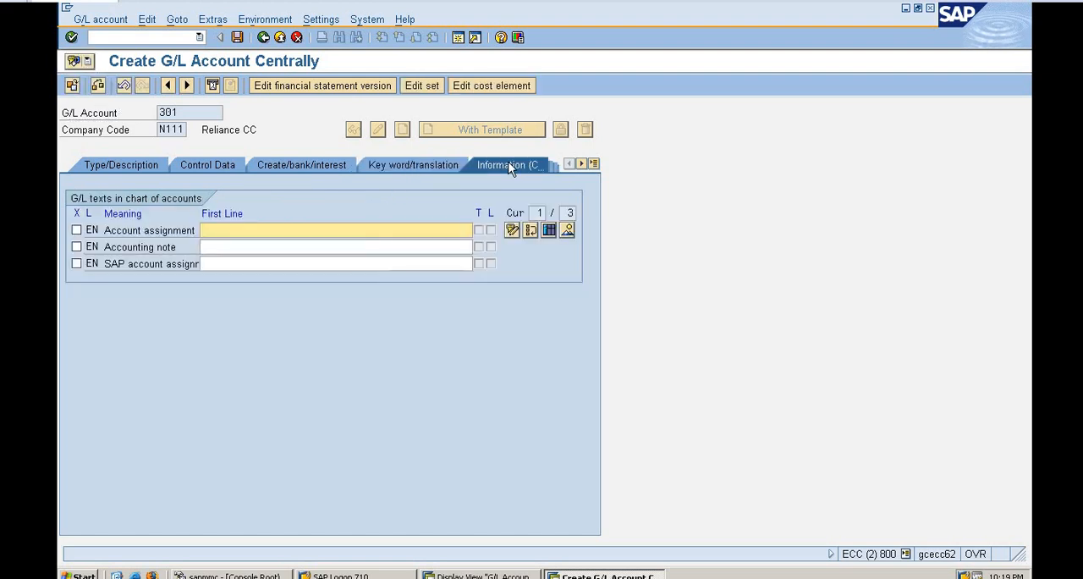
left_click(238, 37)
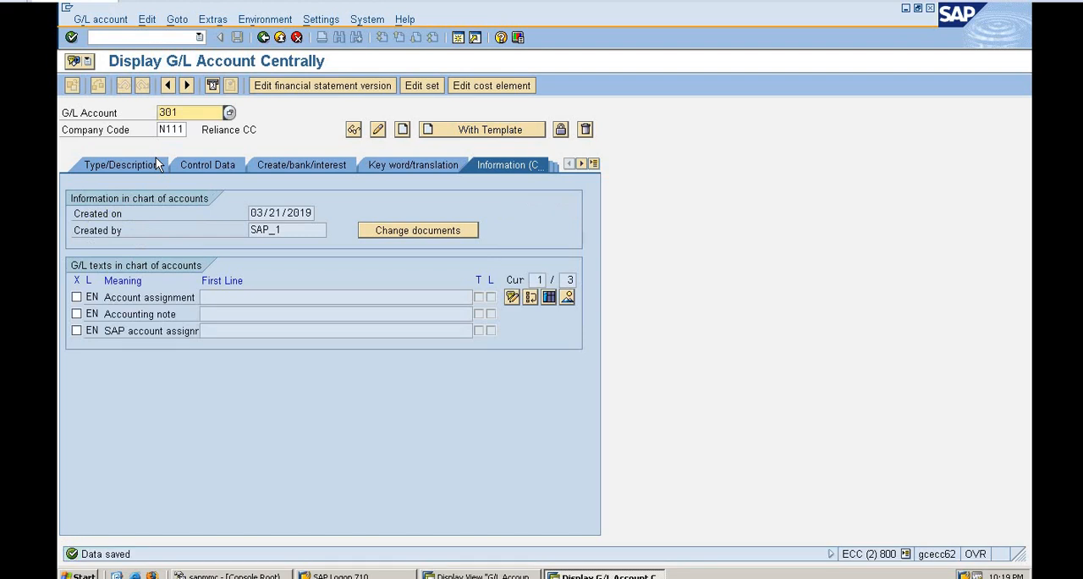
left_click(121, 165)
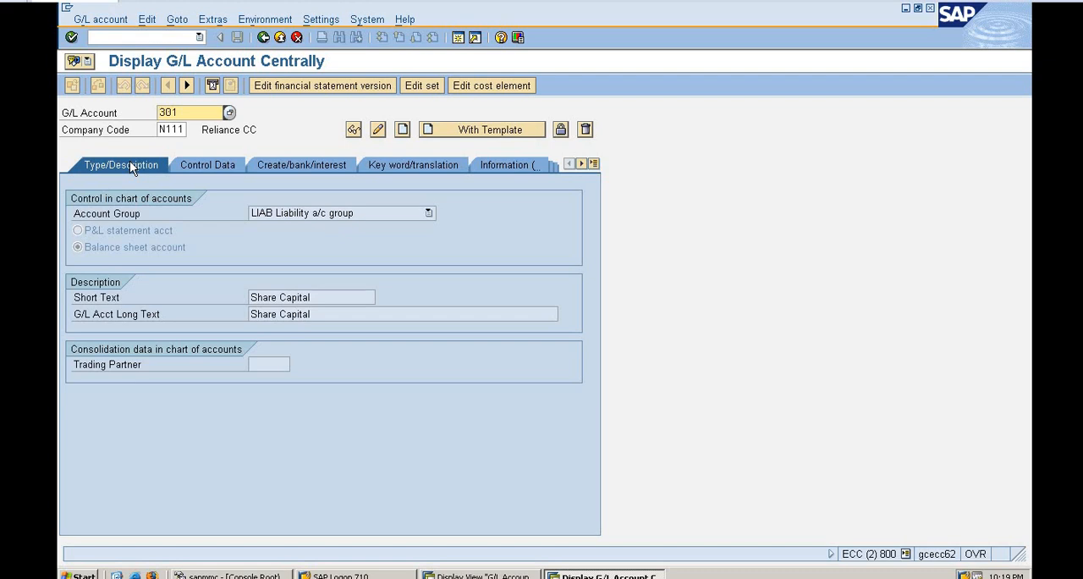
Clear the number of the saved Share Capital account from the G/L account field.
double_click(191, 116)
key("BackSpace")
key("BackSpace")
key("BackSpace")
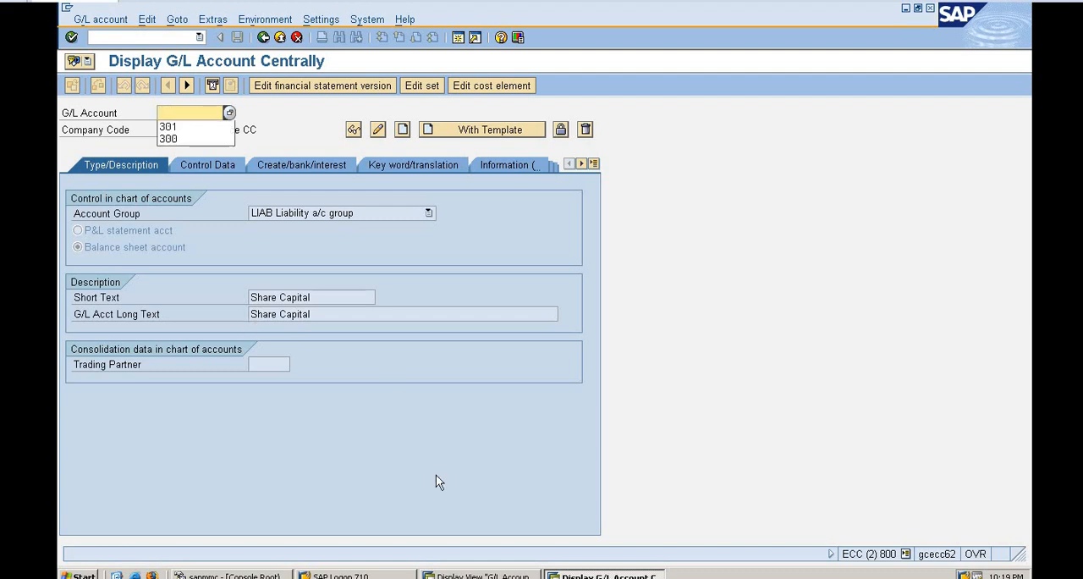
Look up chart of accounts N111 in the G/L account groups overview and examine the expenses group's number range.
left_click(504, 575)
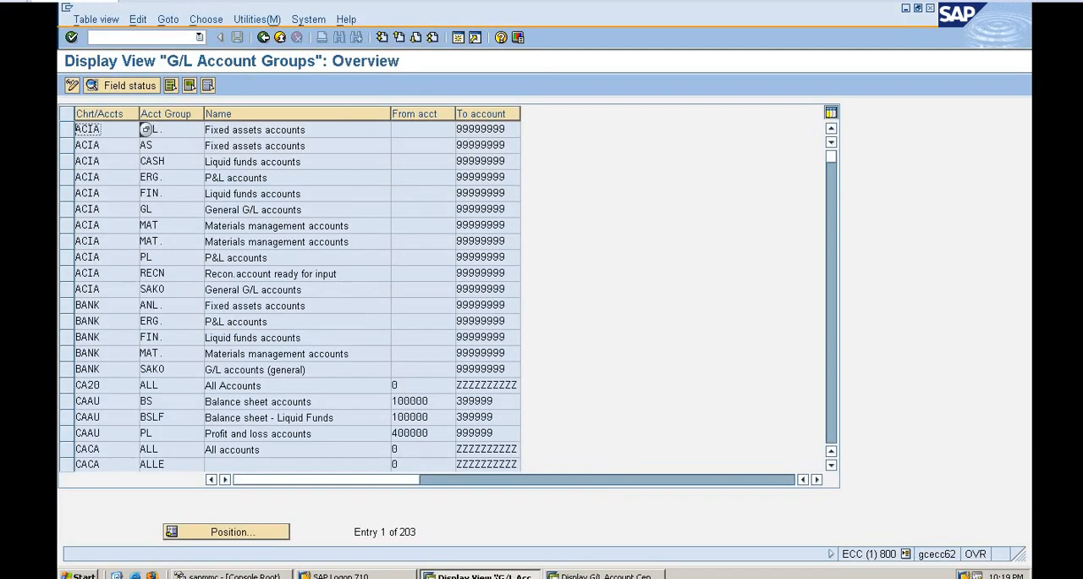
left_click(231, 532)
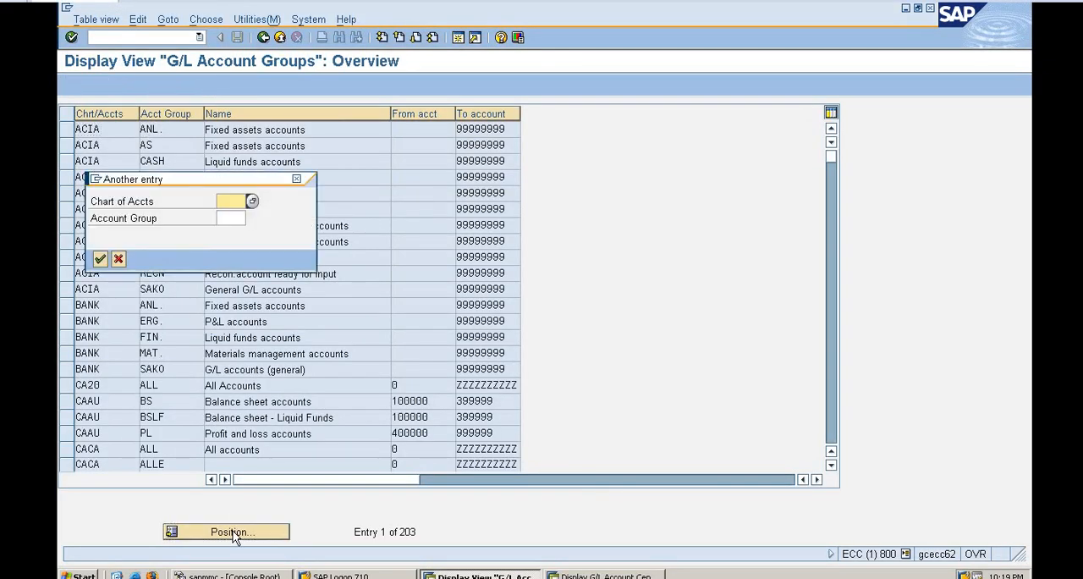
type("n111")
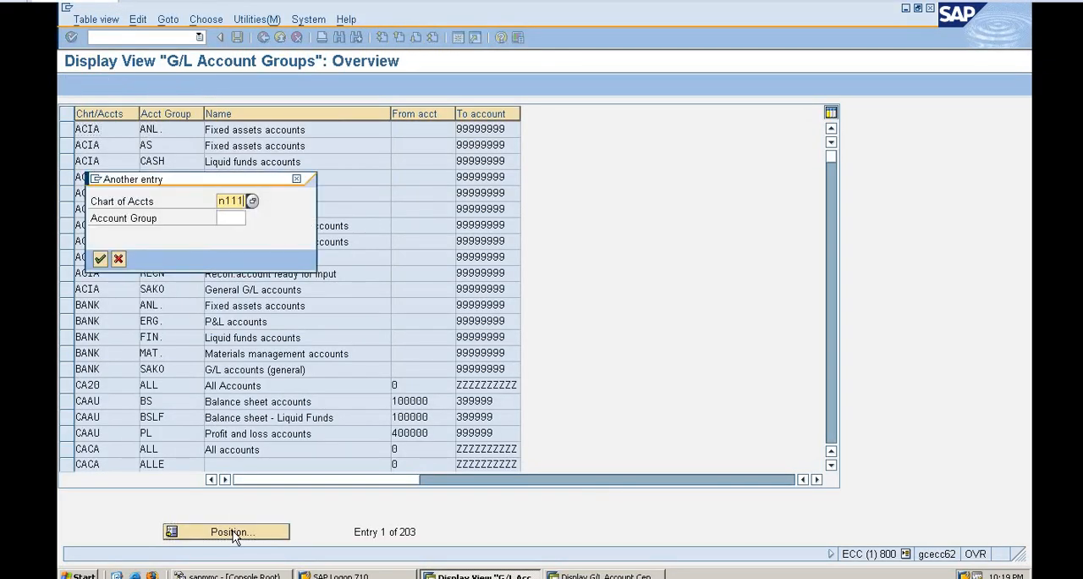
key("Return")
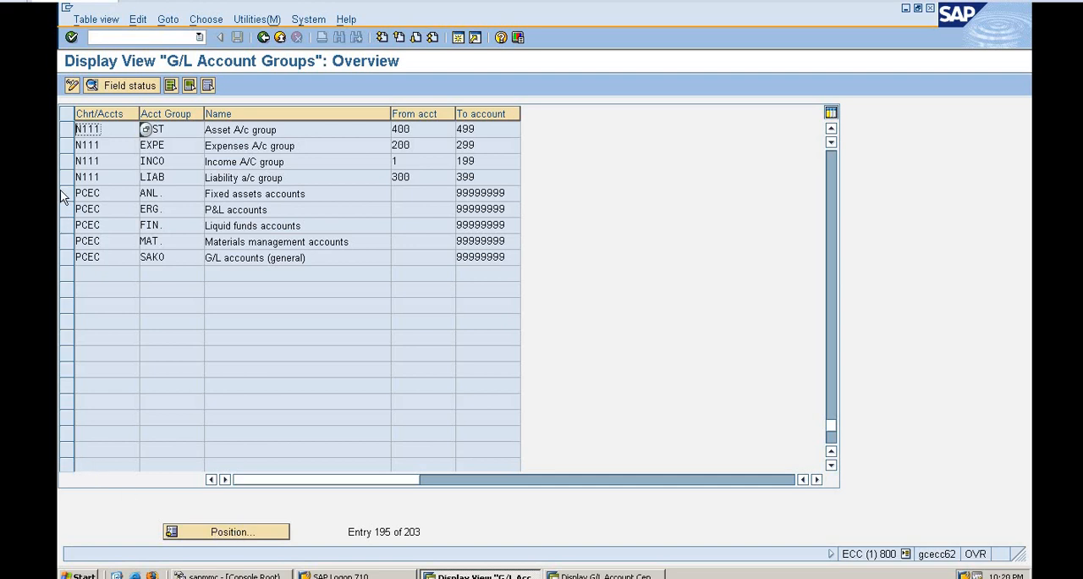
left_click(67, 145)
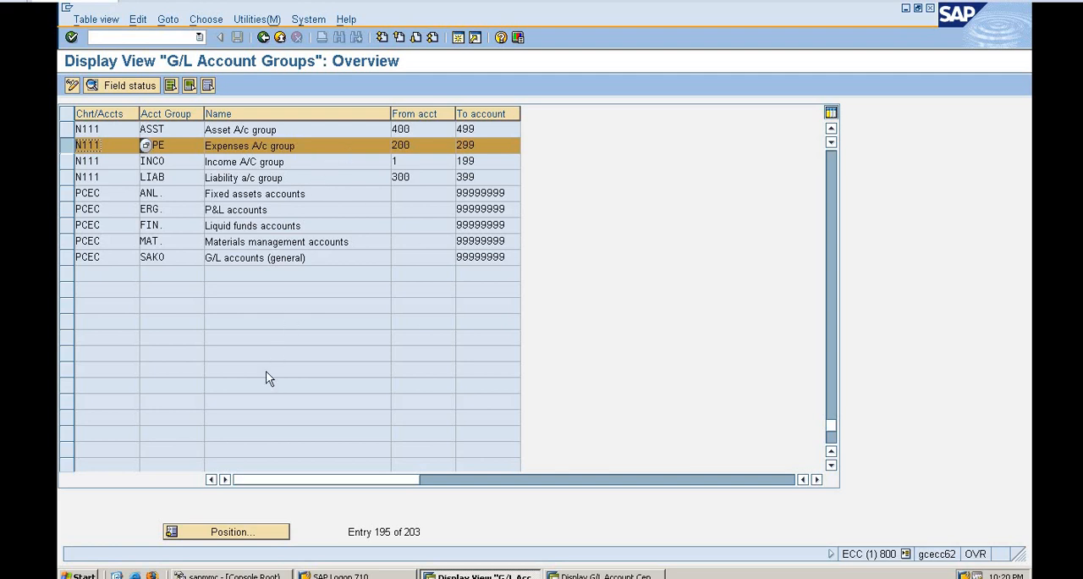
Return to central G/L account maintenance and start creating account 200 in company code N111.
key("alt+Tab")
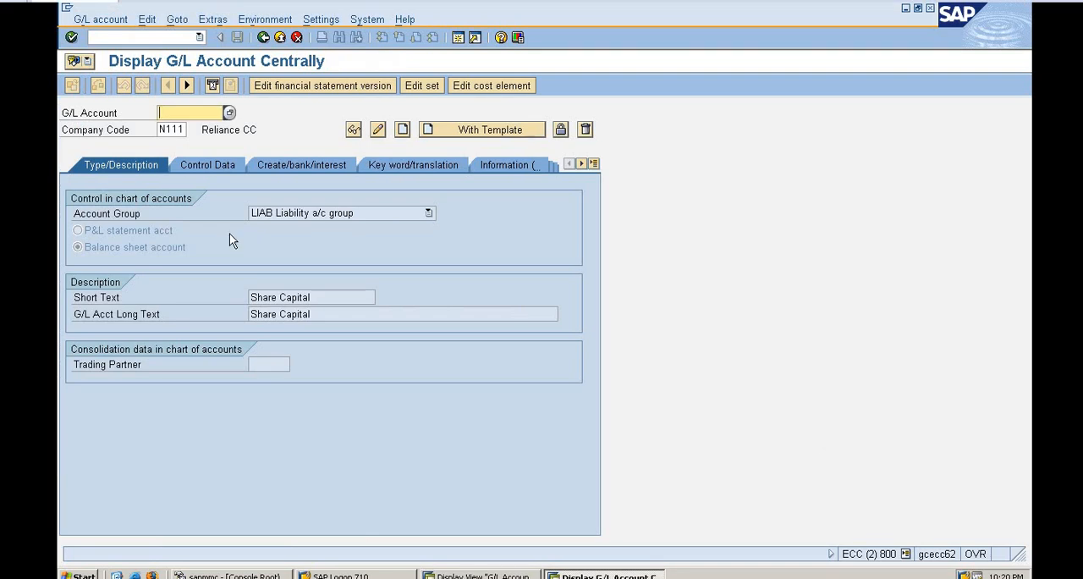
type("200")
key("F5")
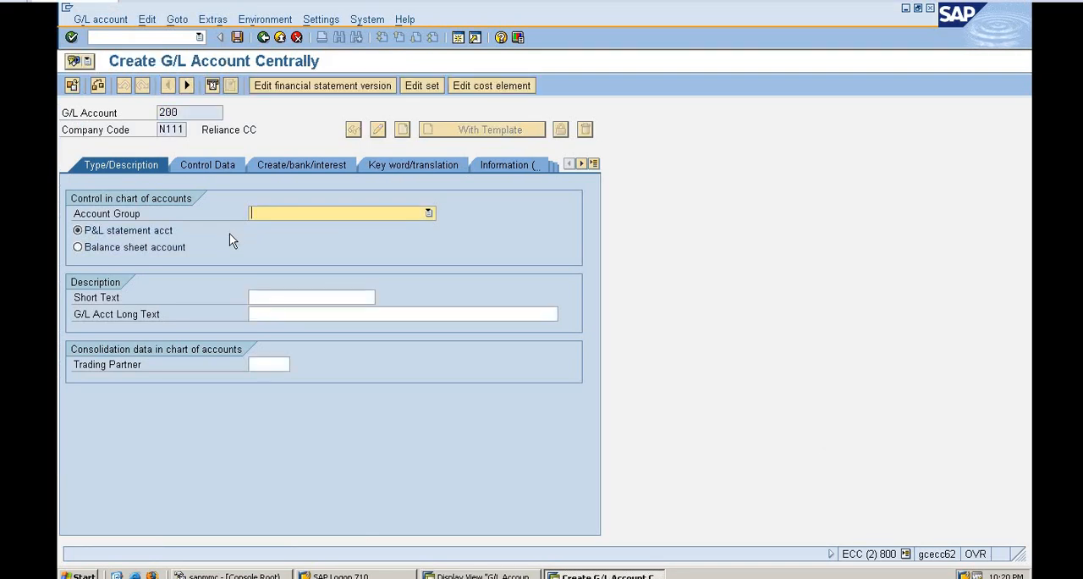
Assign account group EXPE Expenses A/c group, keep it a P&L statement account, and enter the short text Rent A/c.
left_click(347, 216)
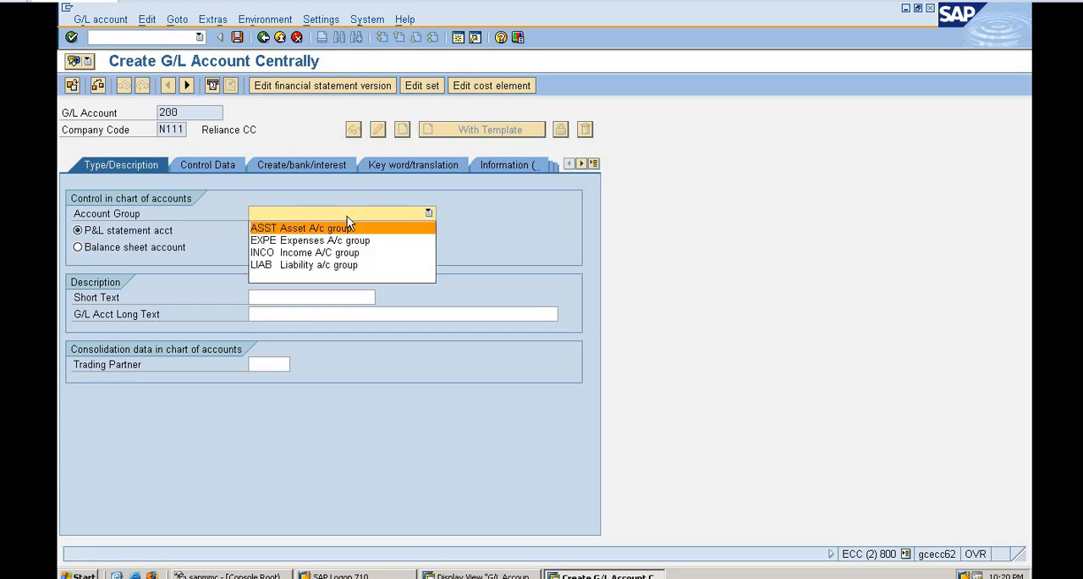
left_click(335, 240)
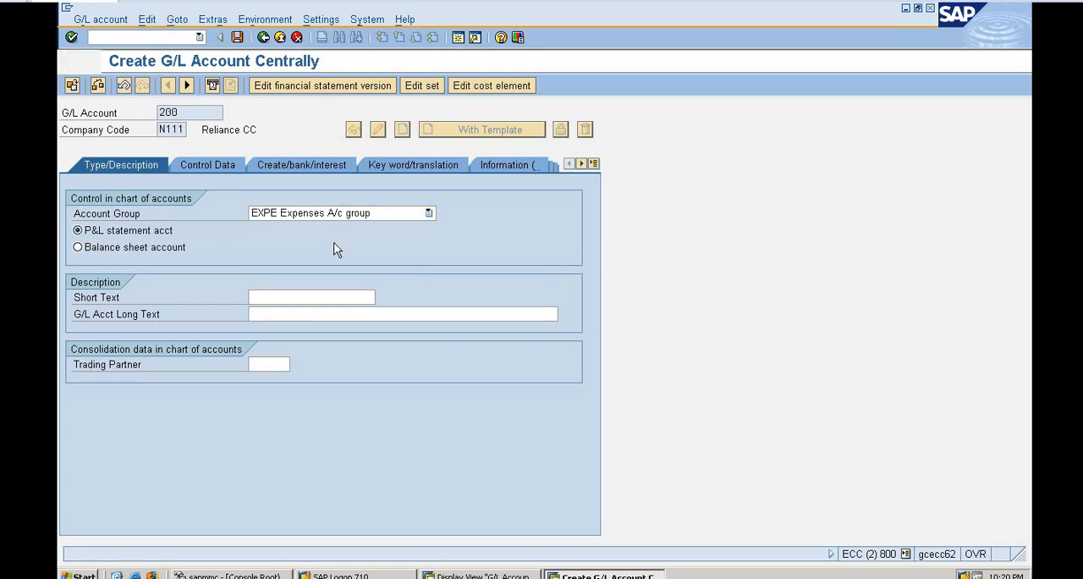
left_click(298, 301)
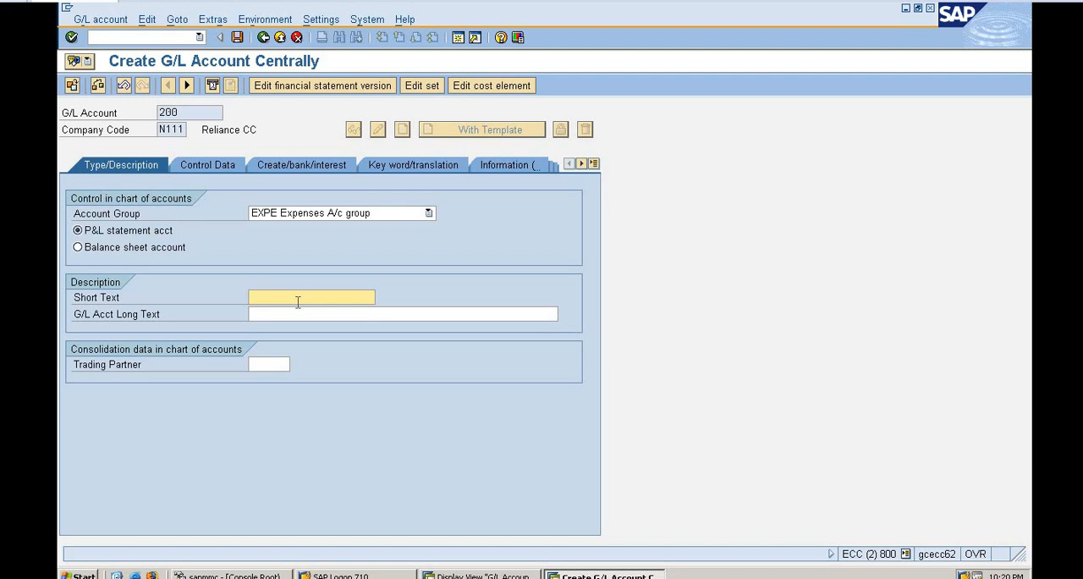
type("Rent A/c")
Enable only balances in local currency in account 200's control data.
left_click(203, 167)
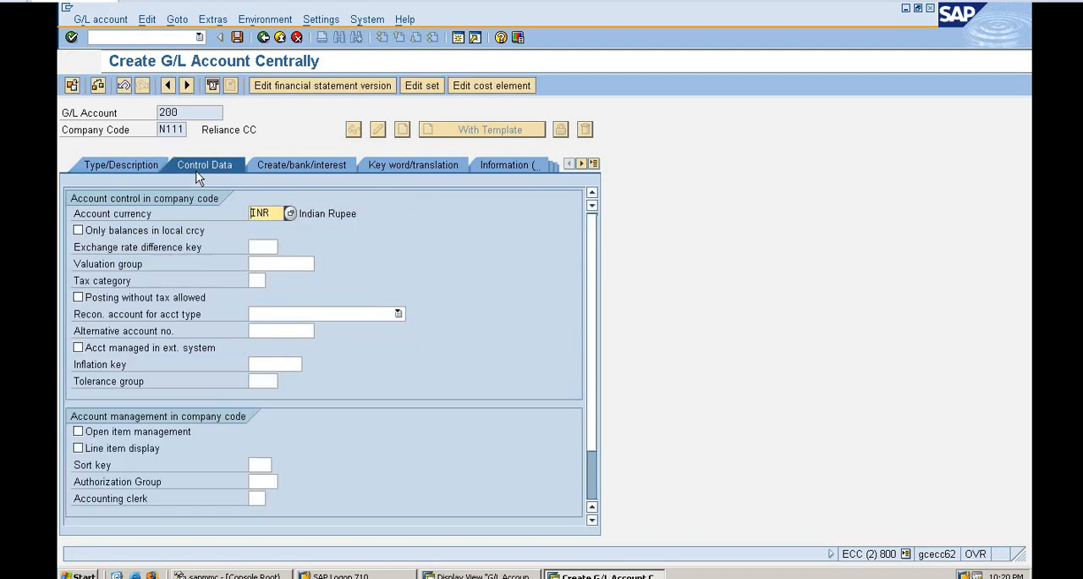
left_click(77, 231)
left_click(77, 231)
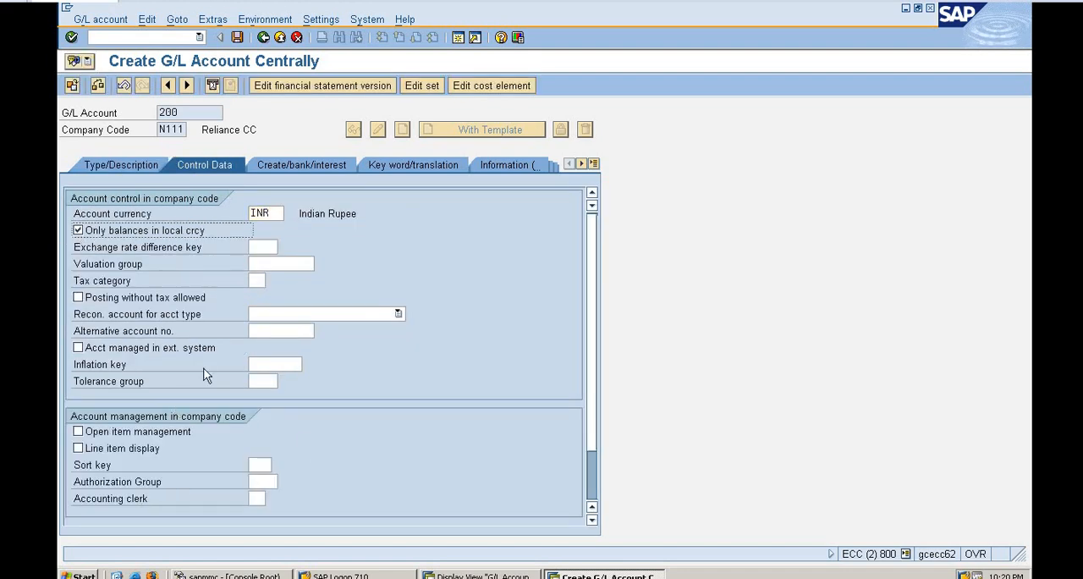
Assign field status group G001, General (with text, allocation), to account 200.
left_click(306, 166)
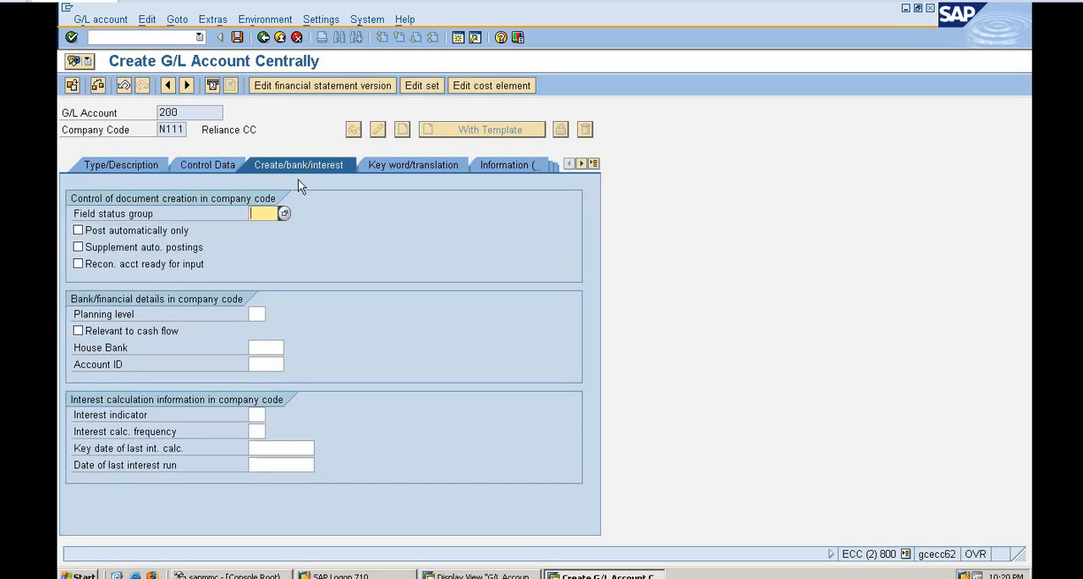
type("g")
key("Down")
key("Return")
key("Return")
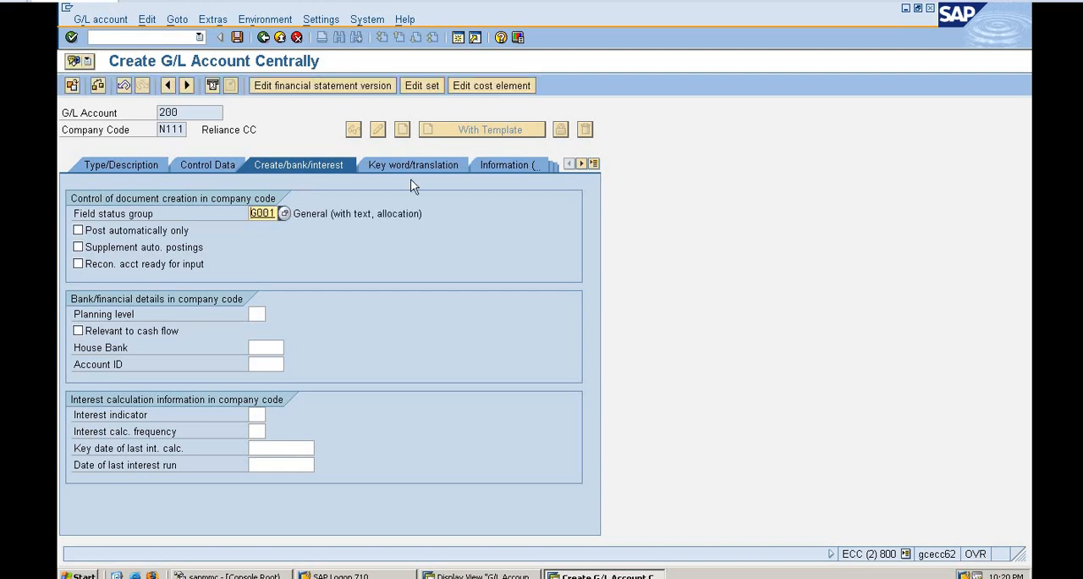
Check account 200's keyword and translation settings, save the account, and return to its type and description data.
left_click(420, 159)
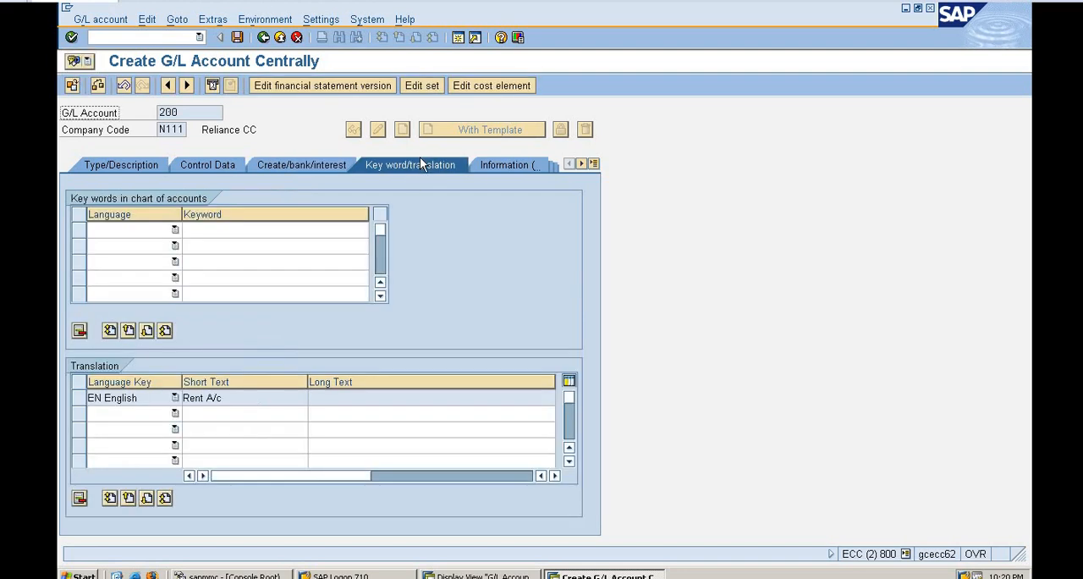
left_click(237, 38)
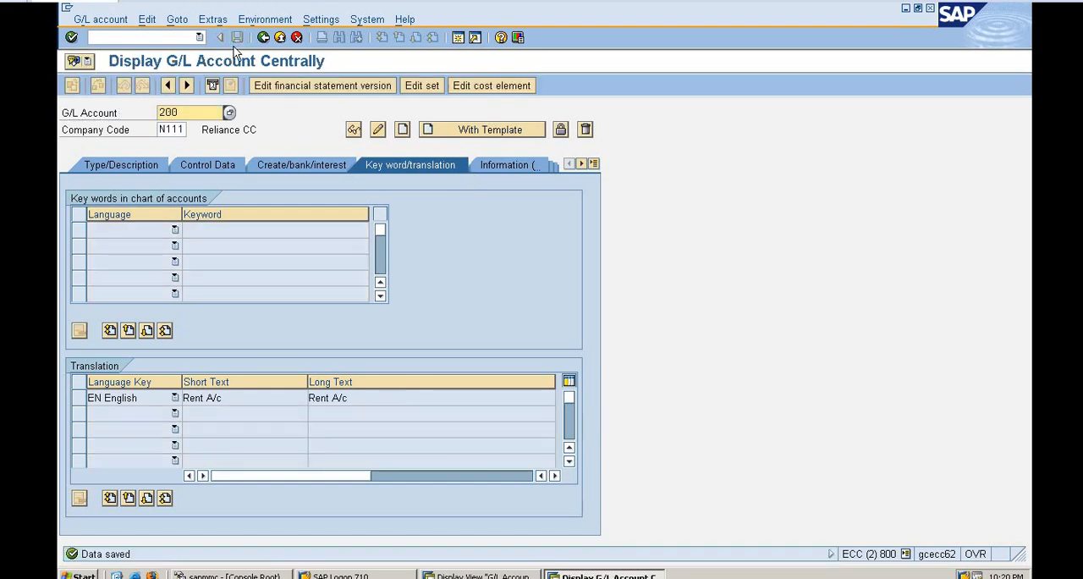
left_click(115, 168)
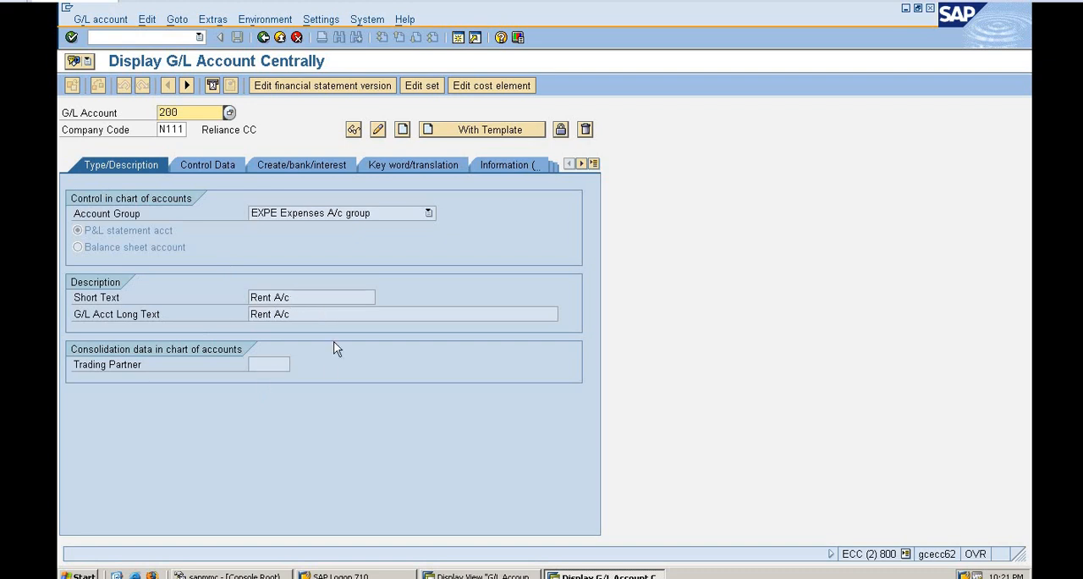
Try to create an account with reference while account number 200 is still entered for company code N111.
left_click(104, 22)
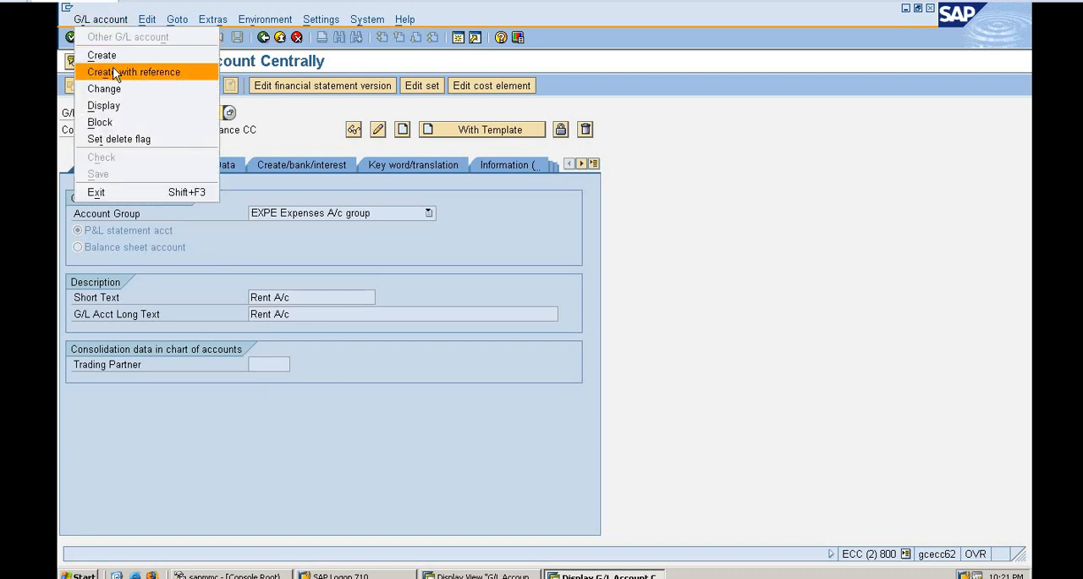
left_click(378, 132)
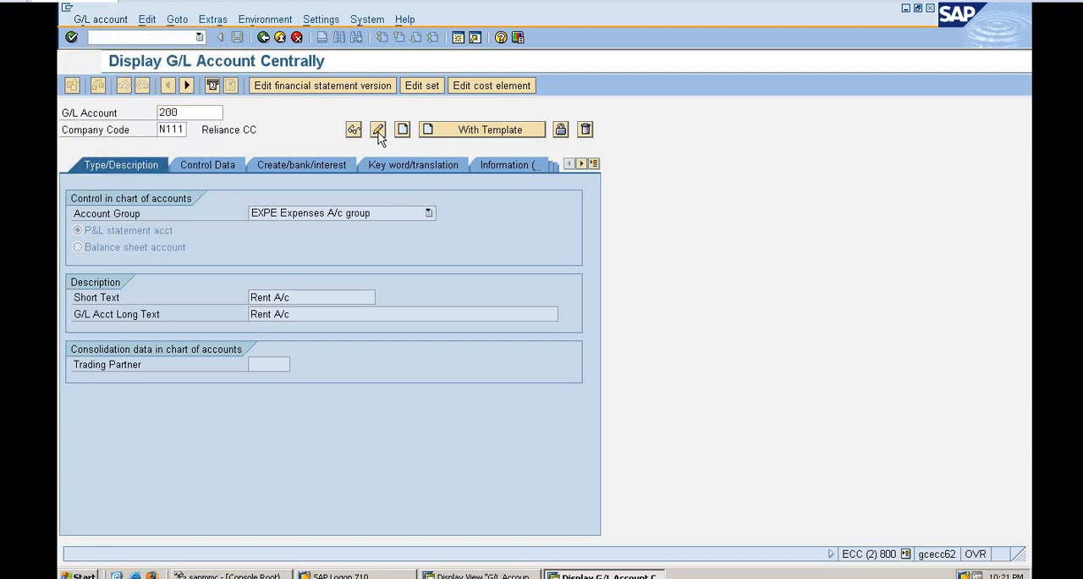
left_click(355, 132)
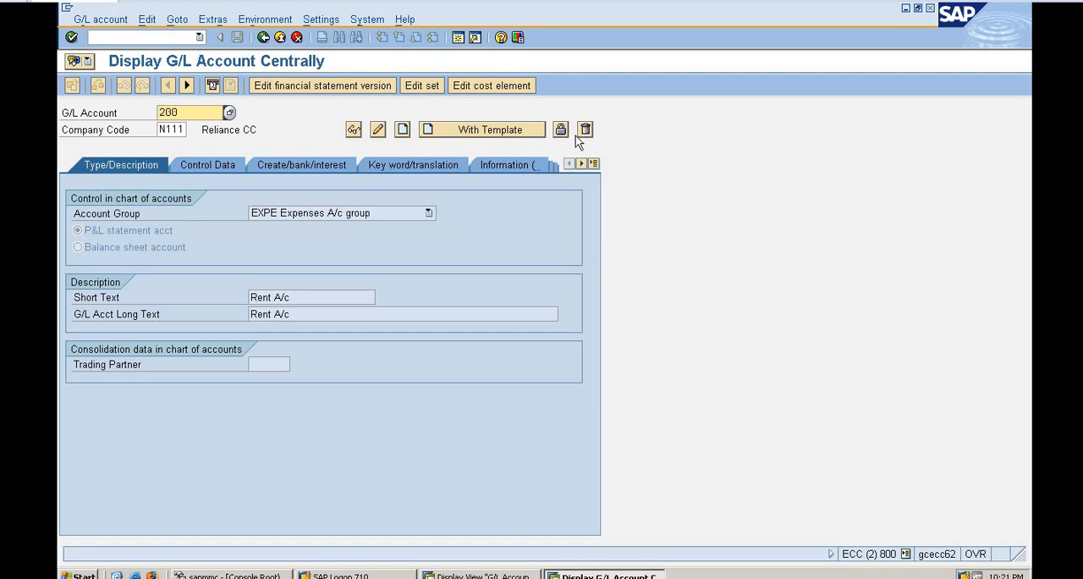
left_click(85, 20)
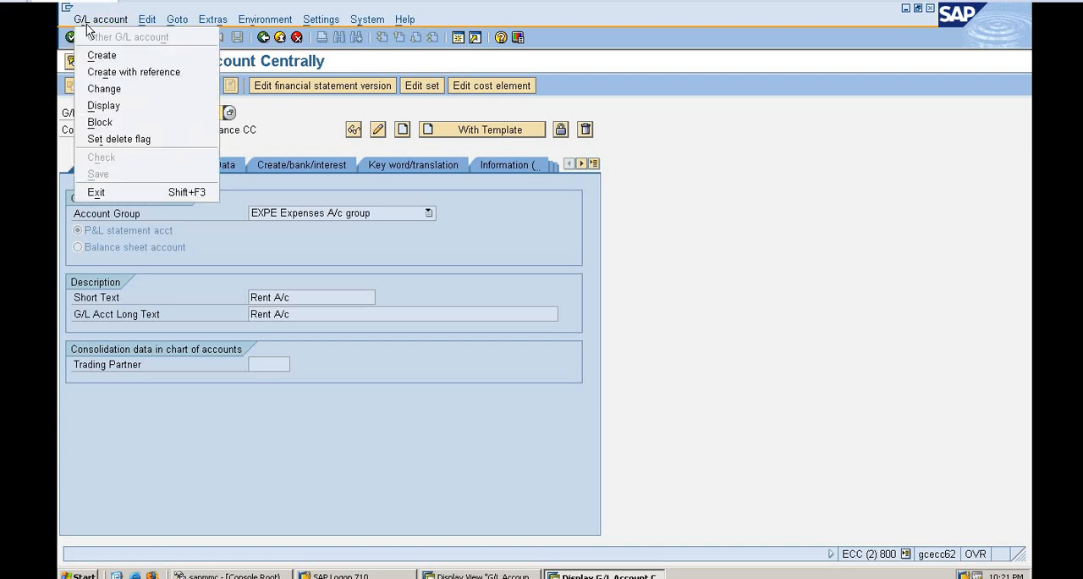
left_click(103, 71)
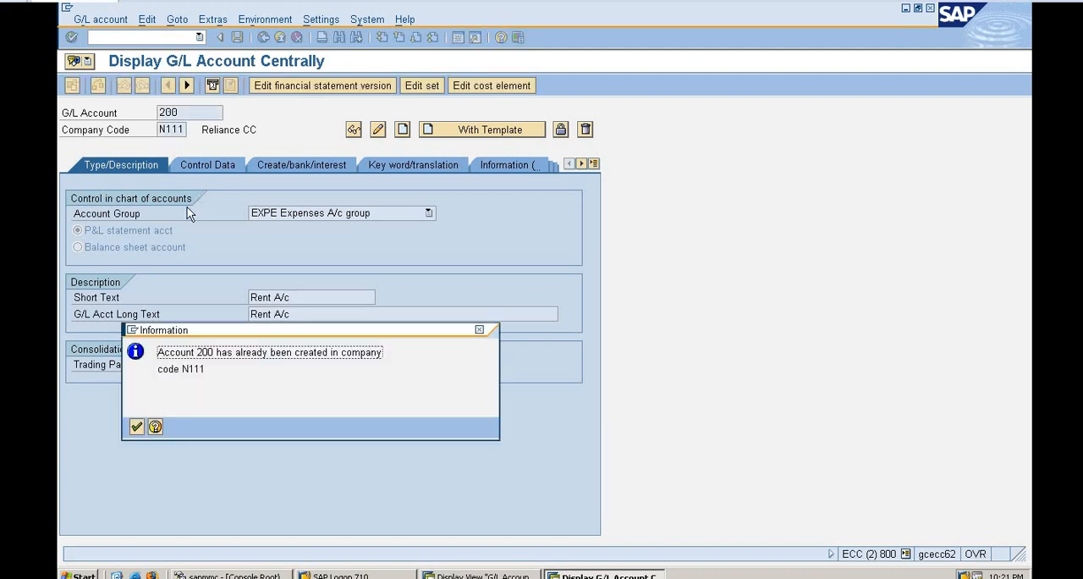
left_click(137, 427)
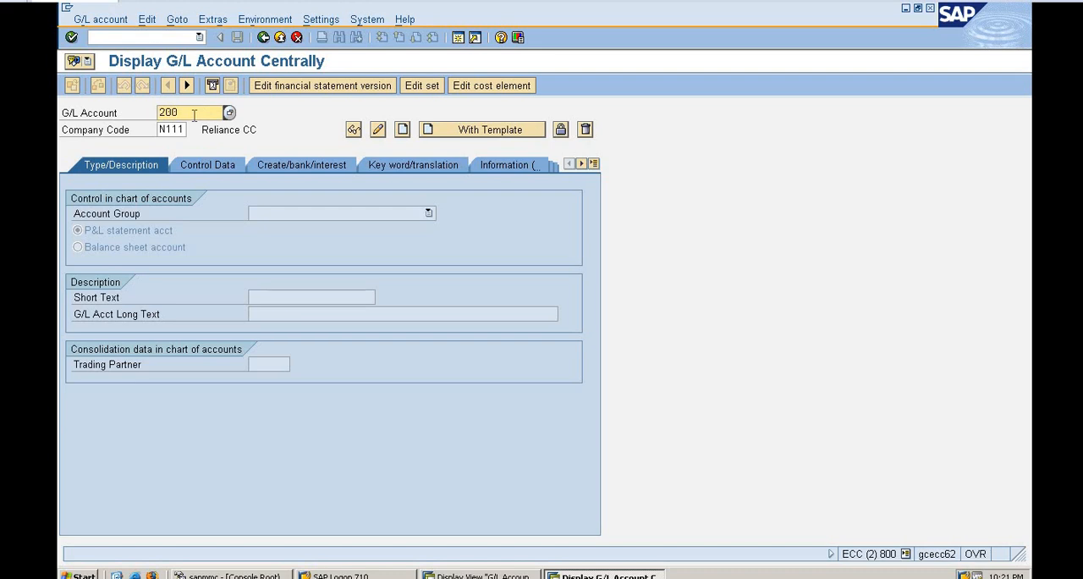
Create G/L account 201 with reference to account 200 in company code N111.
key("BackSpace")
type("1")
left_click(116, 25)
left_click(121, 82)
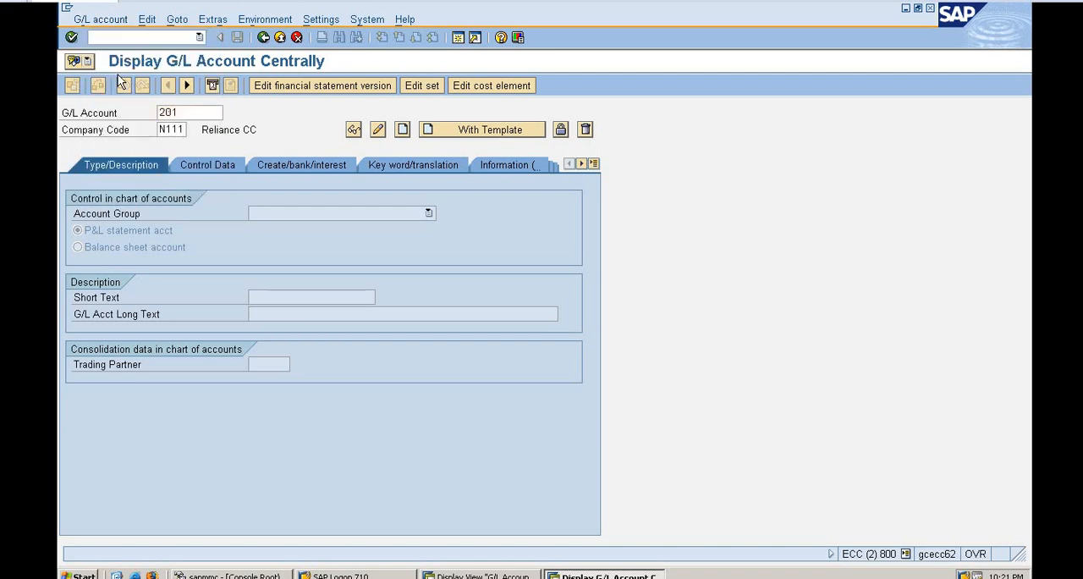
type("2")
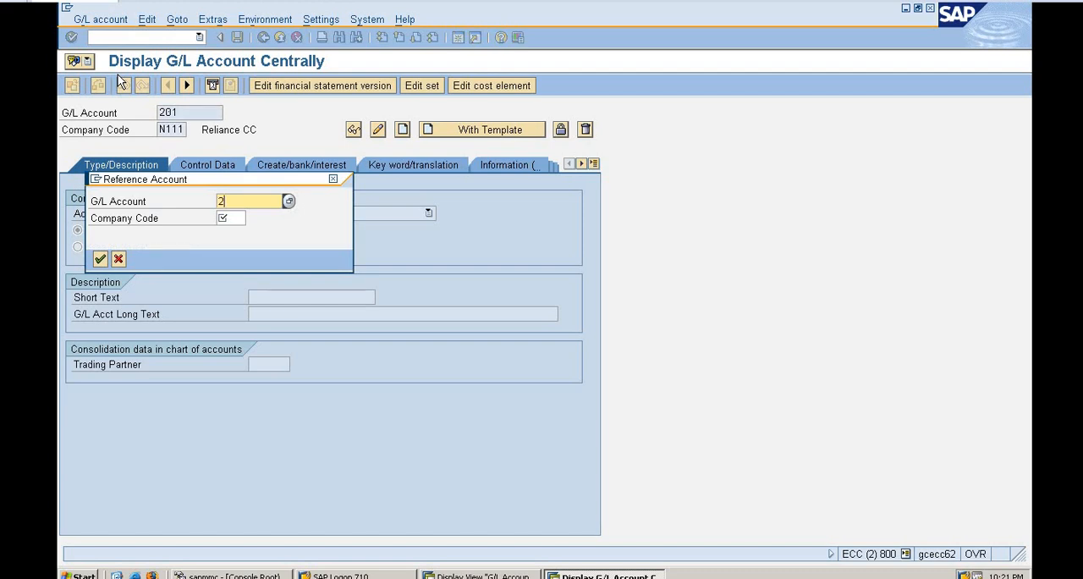
type("00")
left_click(227, 216)
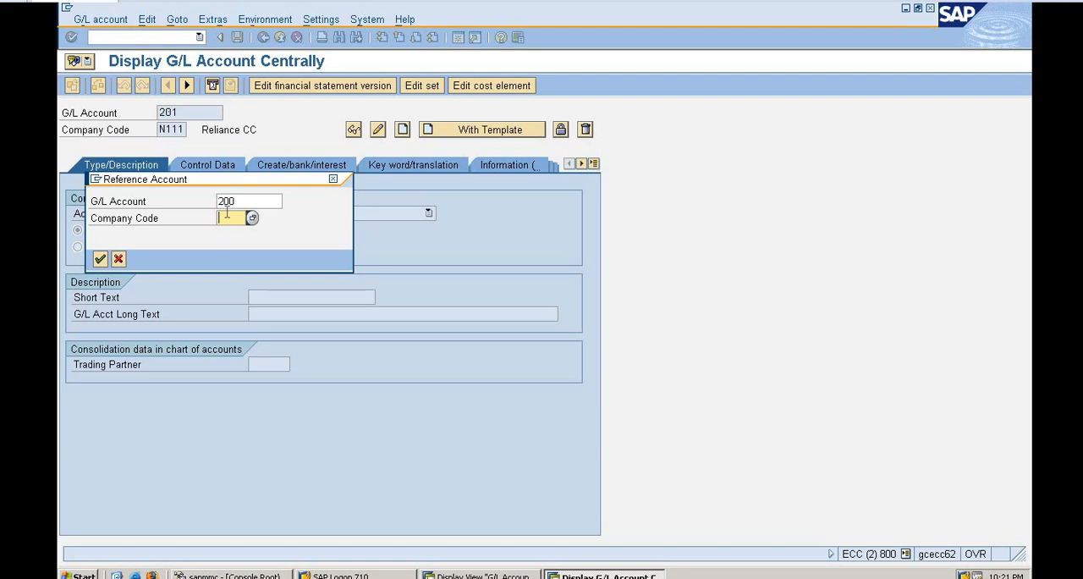
type("n111")
key("Return")
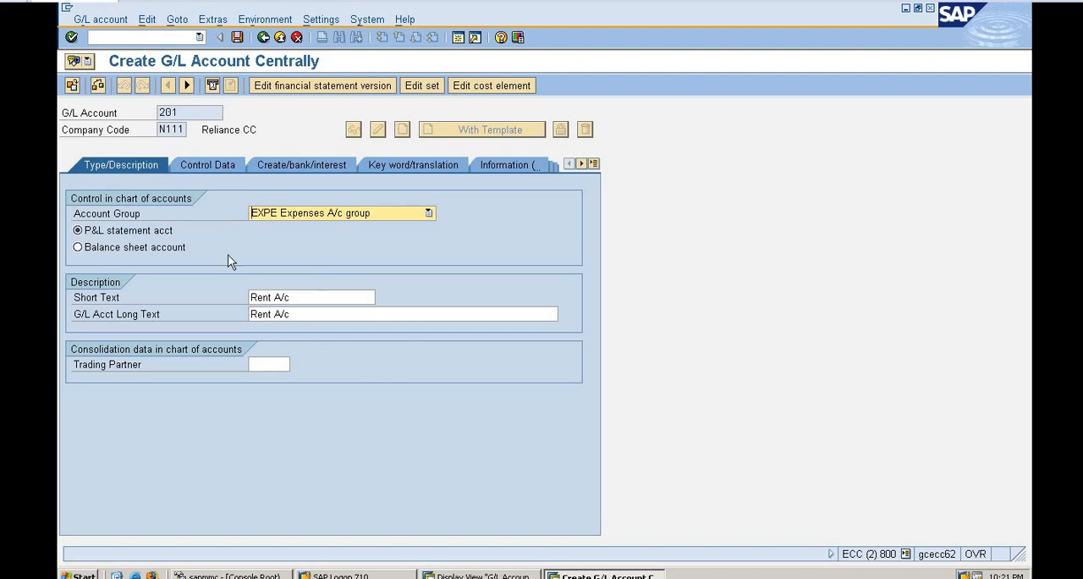
Replace account 201's short text with Refreshment expenses and clear its copied long text.
left_click(269, 298)
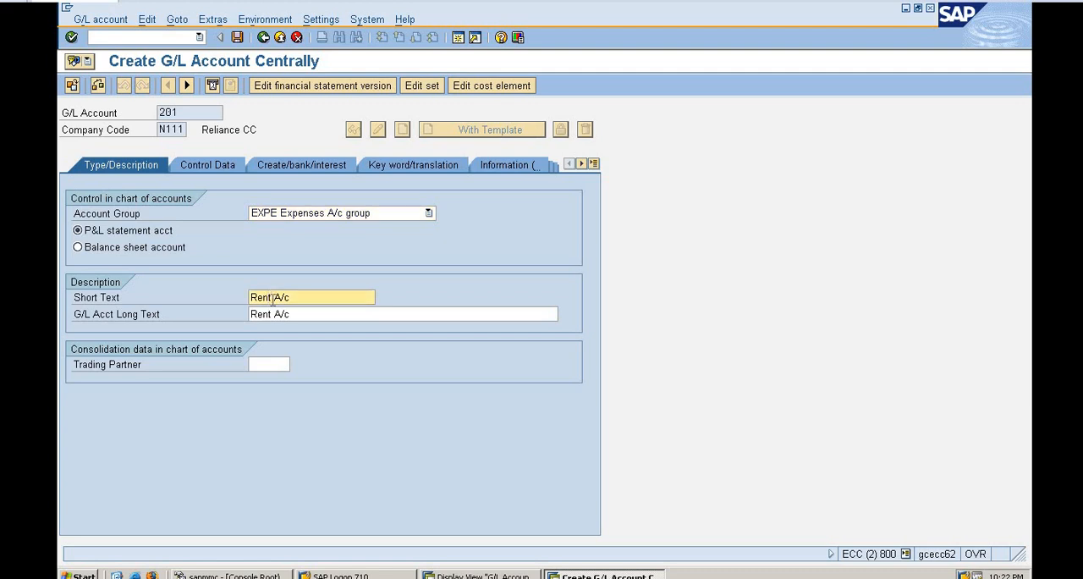
key("BackSpace")
key("BackSpace")
key("BackSpace")
key("BackSpace")
type("S")
key("BackSpace")
type("Refreshment expenses")
key("Tab")
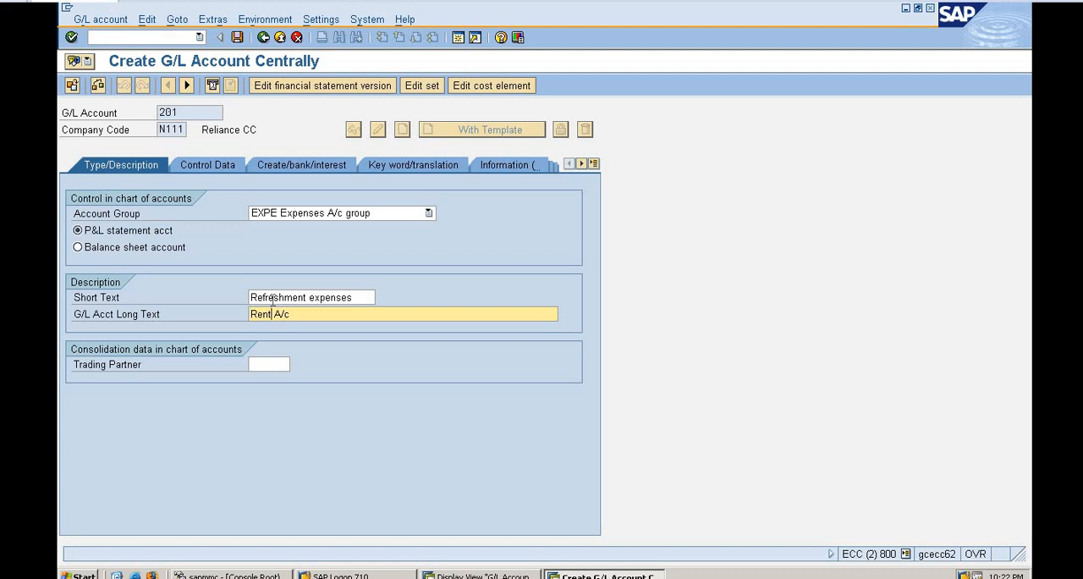
key("BackSpace")
key("BackSpace")
key("BackSpace")
key("BackSpace")
key("BackSpace")
key("BackSpace")
key("BackSpace")
Check account 201's copied control data and field status group, and save the account.
left_click(226, 169)
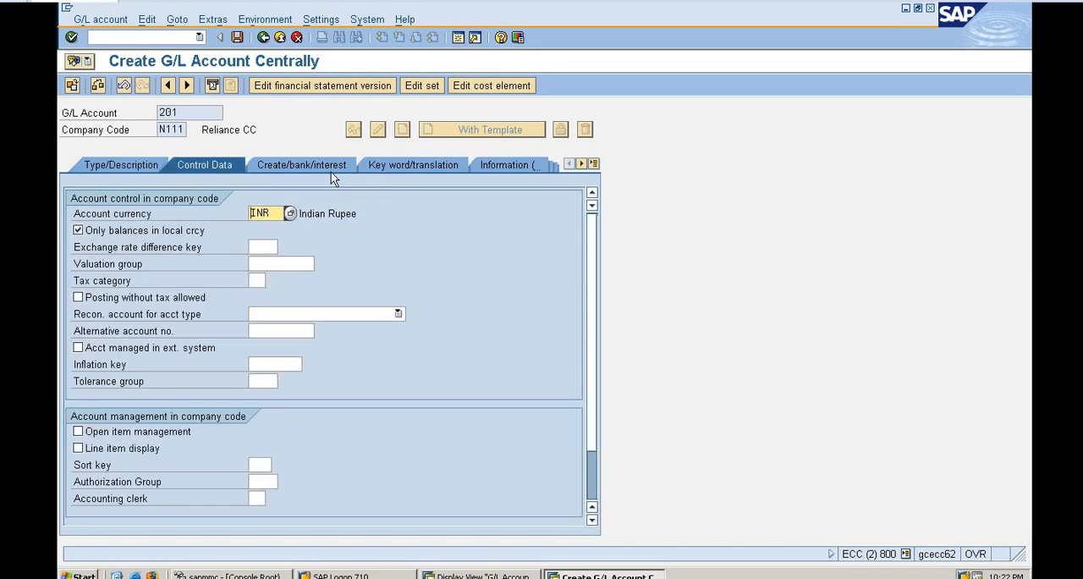
left_click(302, 167)
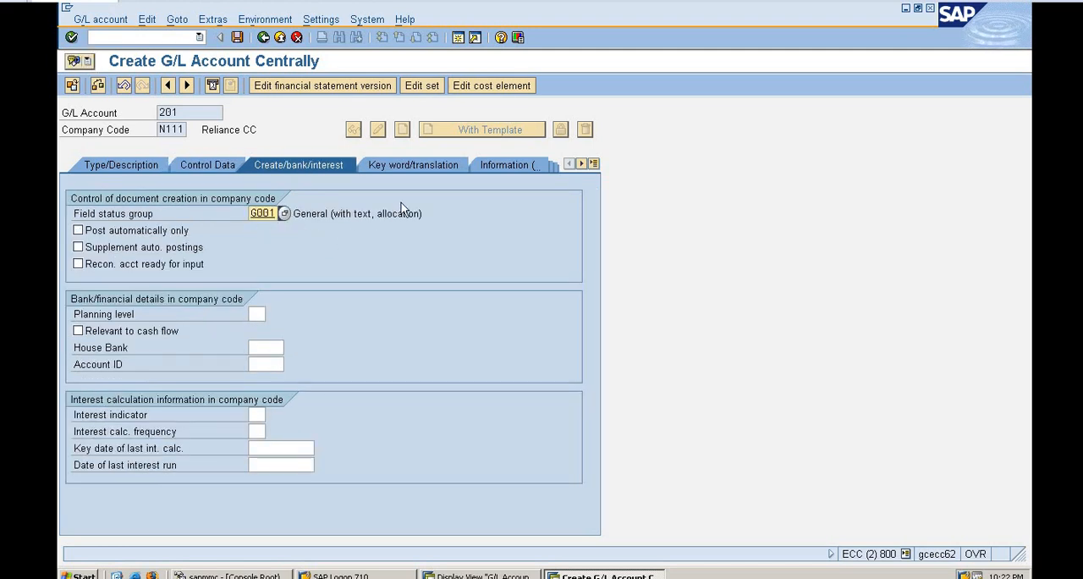
left_click(236, 38)
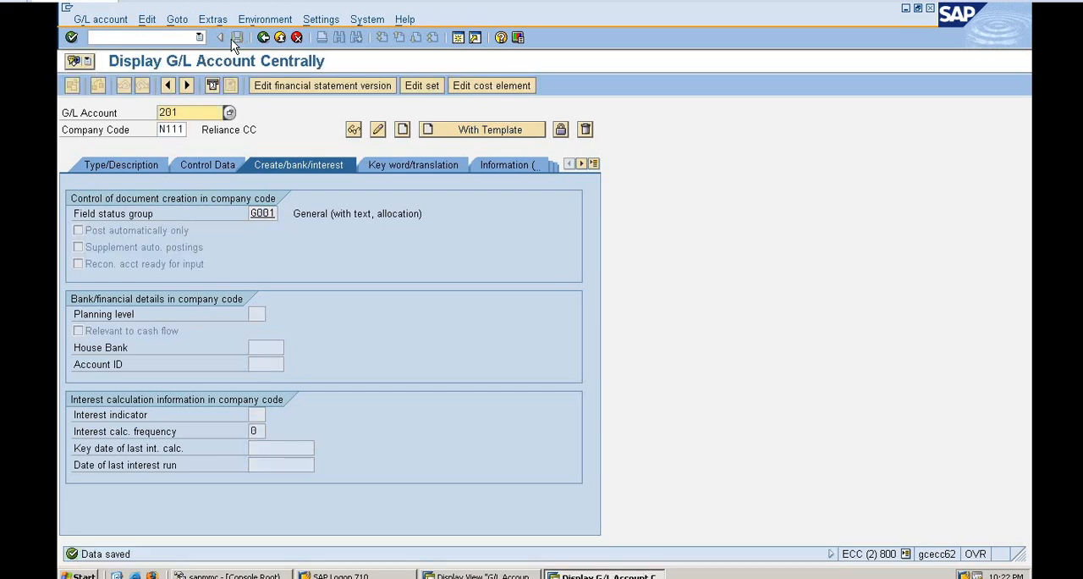
Review account 201's description, its company code and chart of accounts information, and the available G/L account functions.
left_click(114, 168)
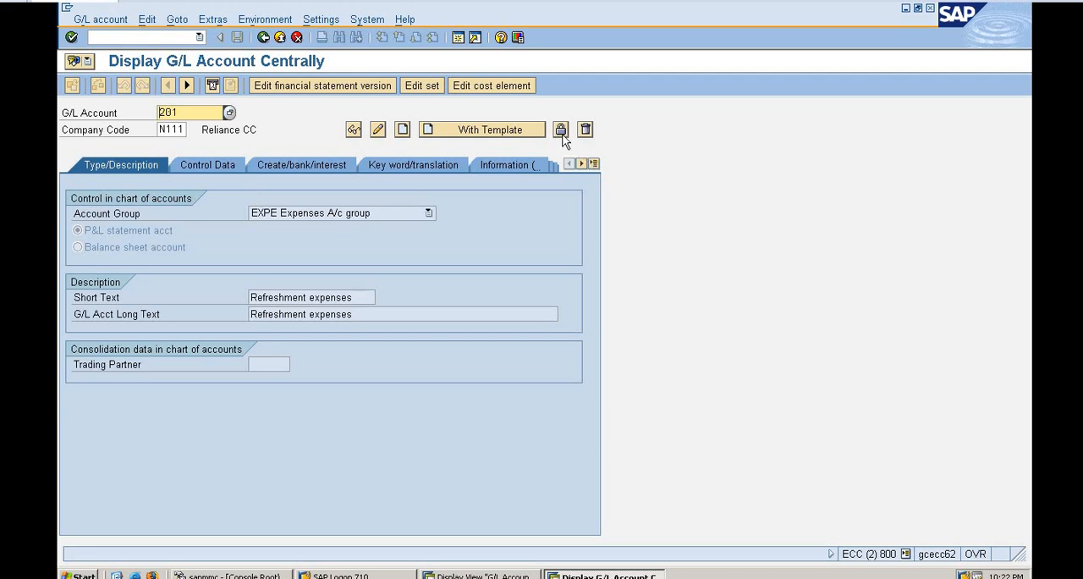
left_click(582, 163)
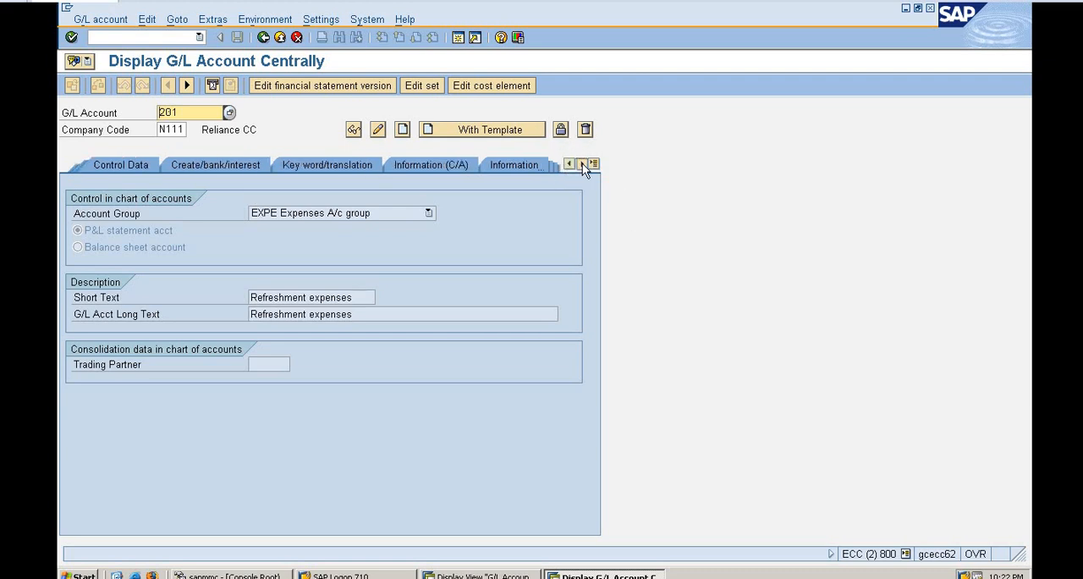
left_click(582, 163)
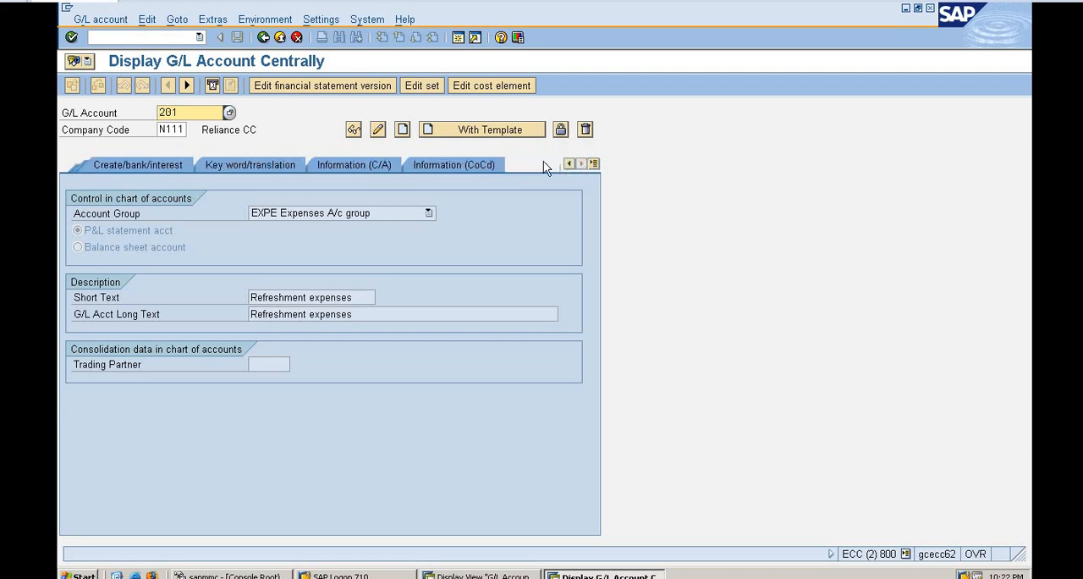
left_click(482, 169)
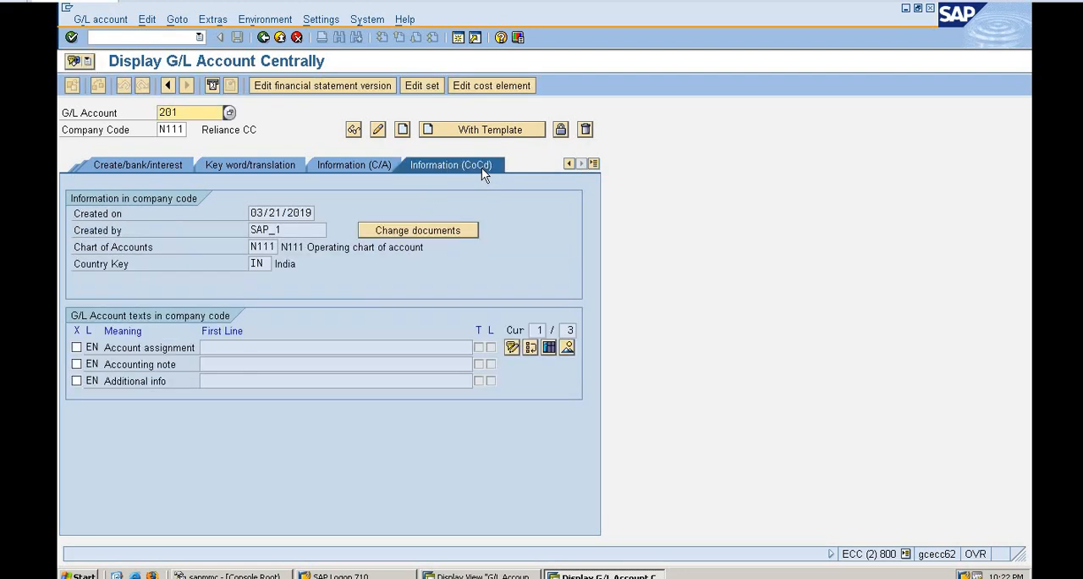
left_click(356, 166)
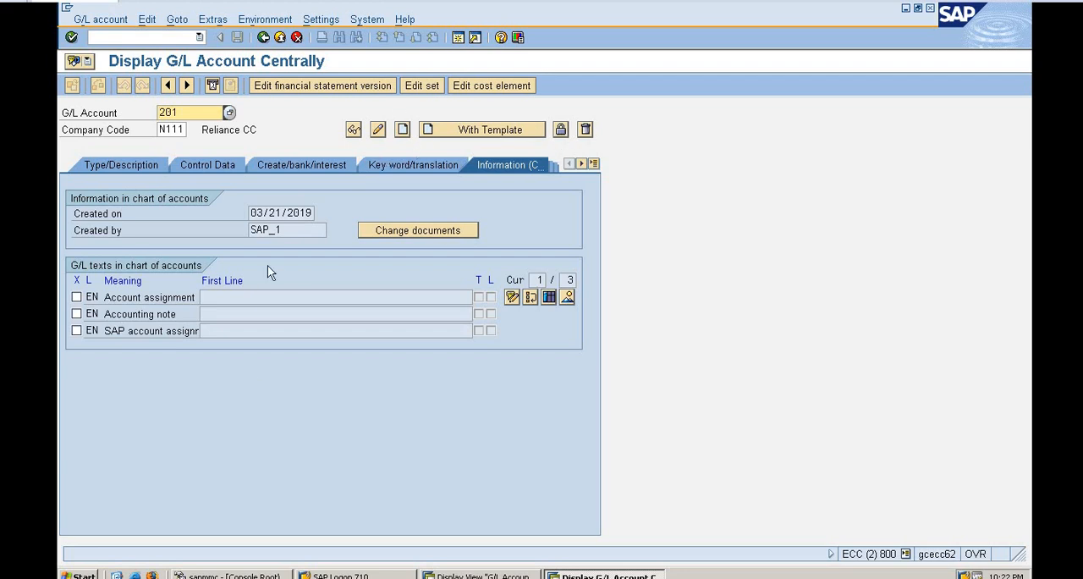
left_click(100, 19)
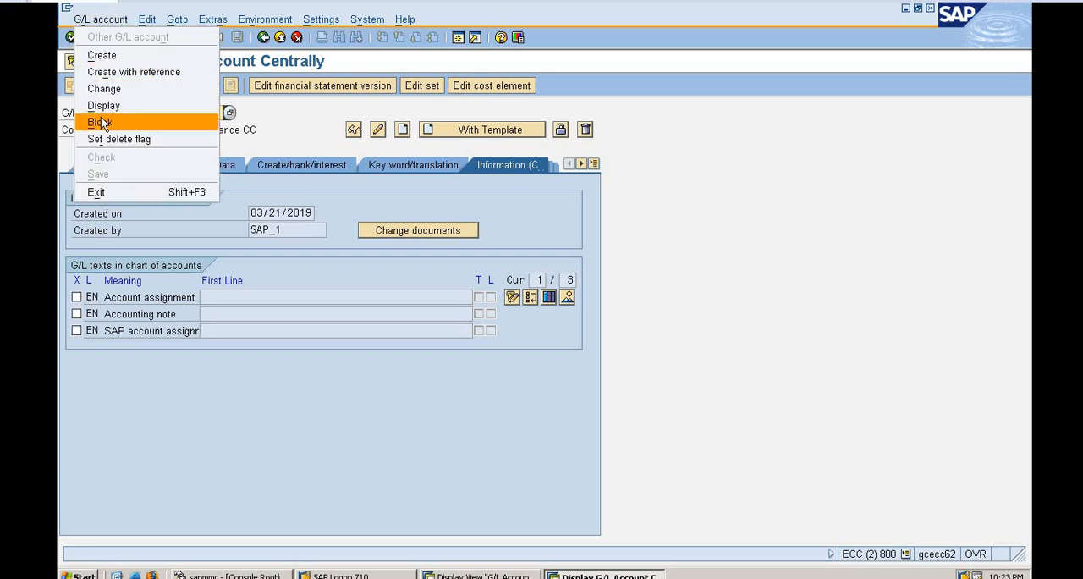
left_click(232, 150)
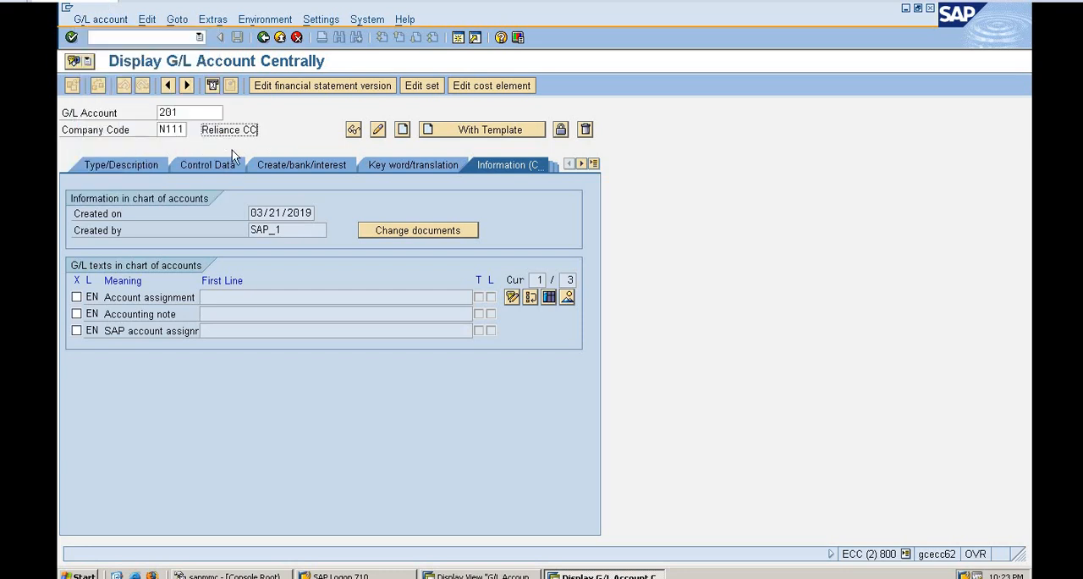
left_click(108, 165)
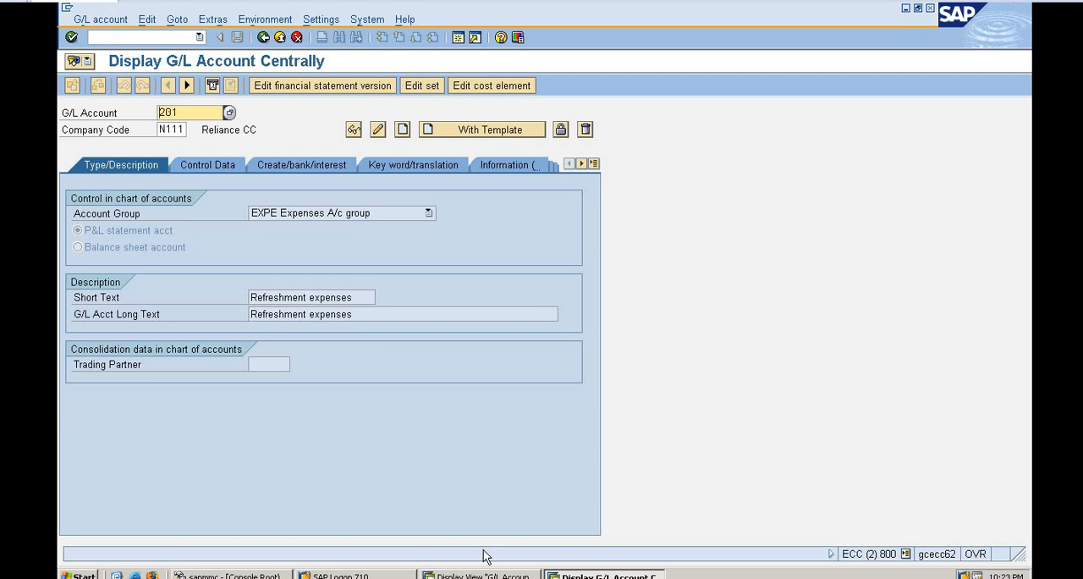
Check the asset number range in the G/L account groups overview and start creating account 401 in company code N111.
left_click(476, 575)
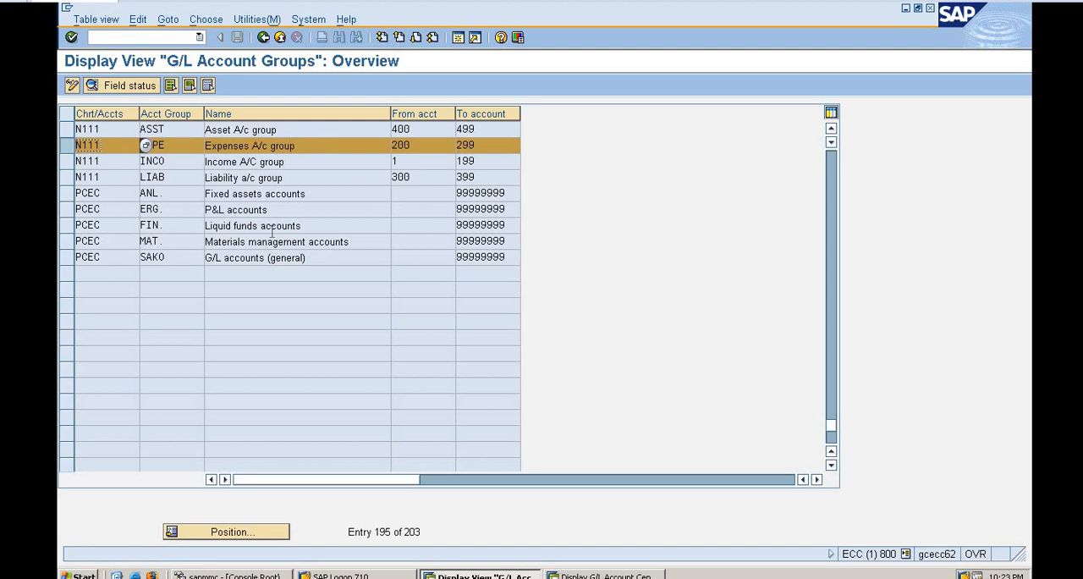
key("alt+Tab")
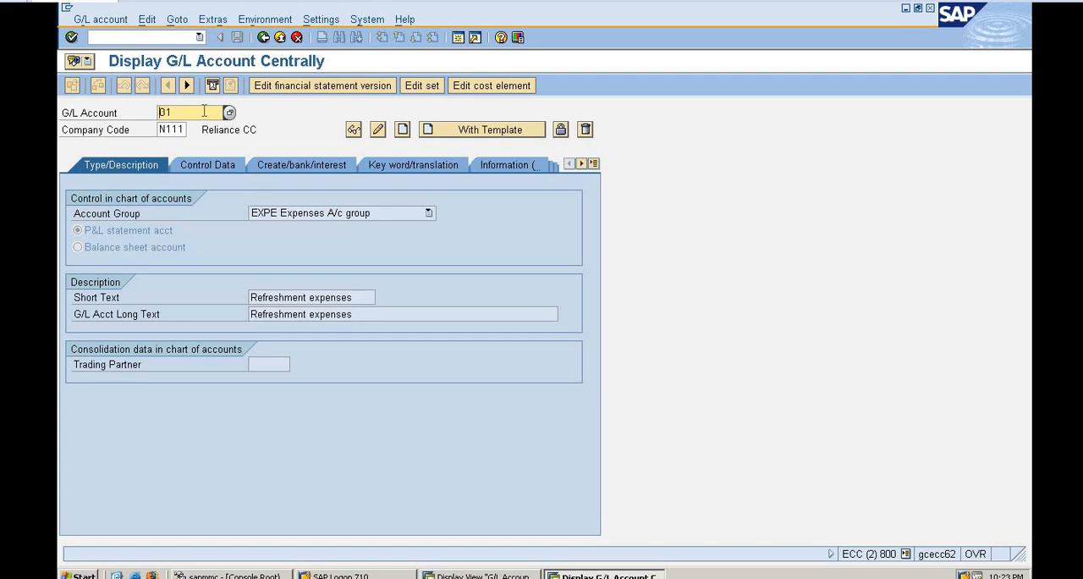
type("4")
left_click(403, 132)
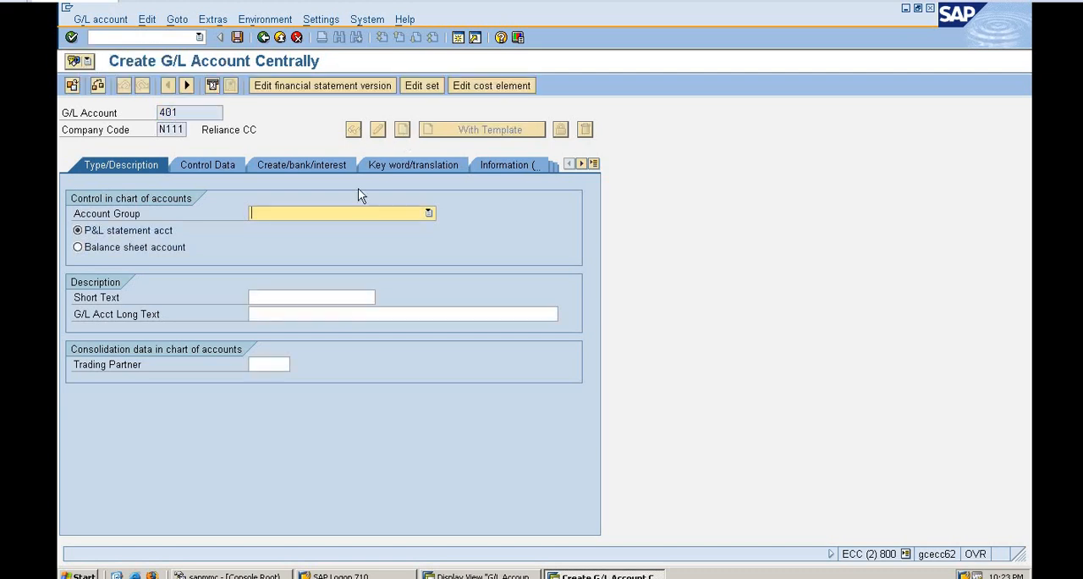
Assign account group ASST Asset A/c group, make it a balance sheet account, and enter the short text Cash in hand.
left_click(361, 220)
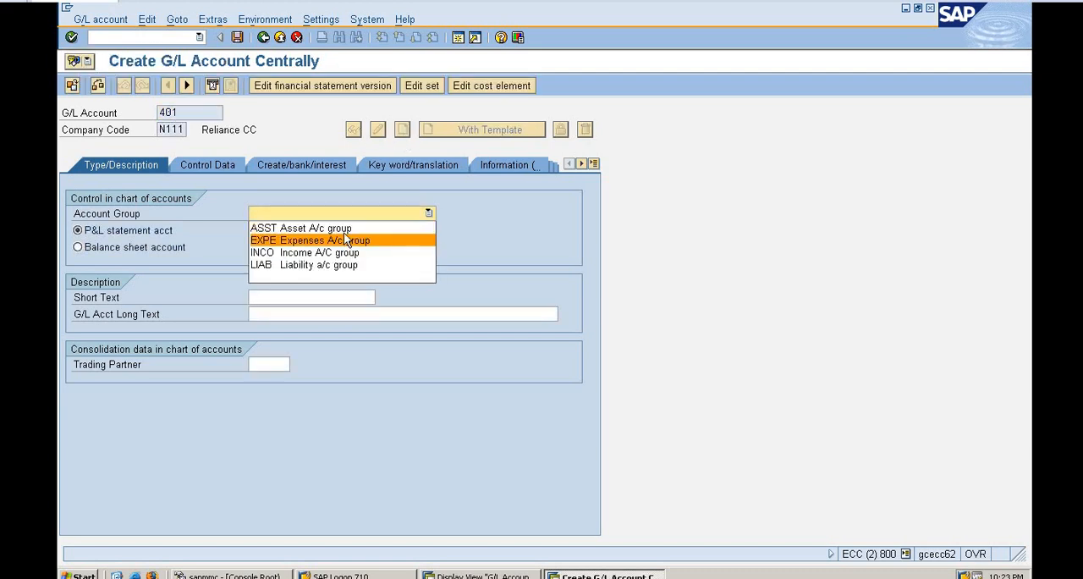
left_click(343, 231)
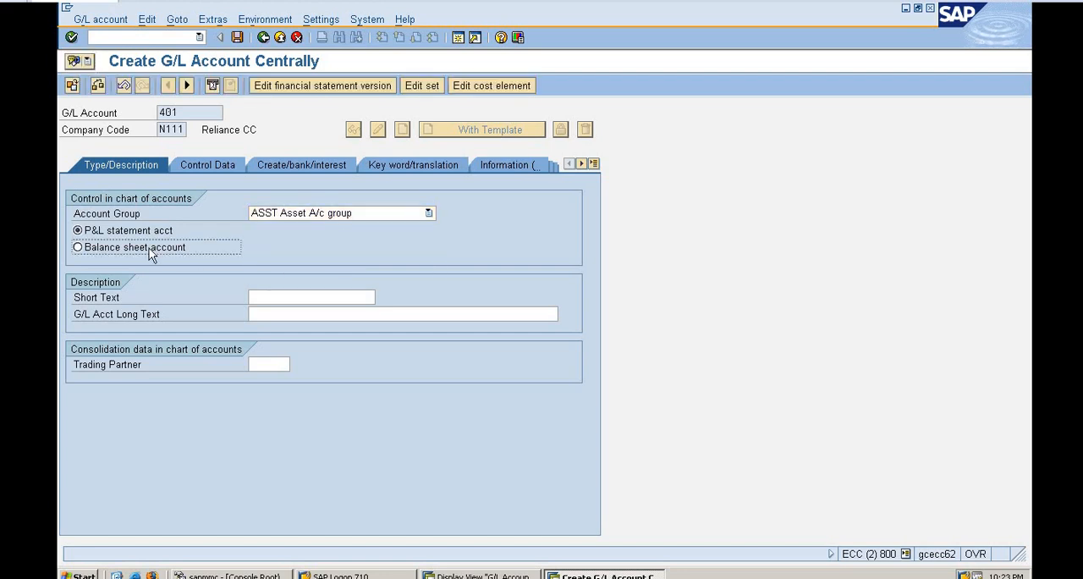
left_click(150, 249)
left_click(287, 297)
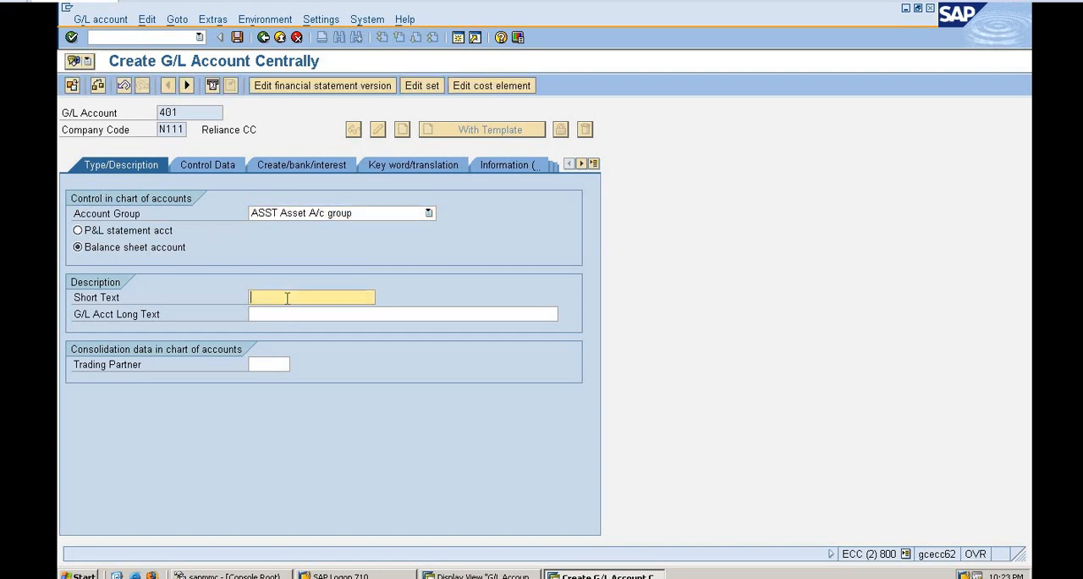
type("Cash in hand")
Enable only balances in local currency and line item display in account 401's control data.
left_click(194, 165)
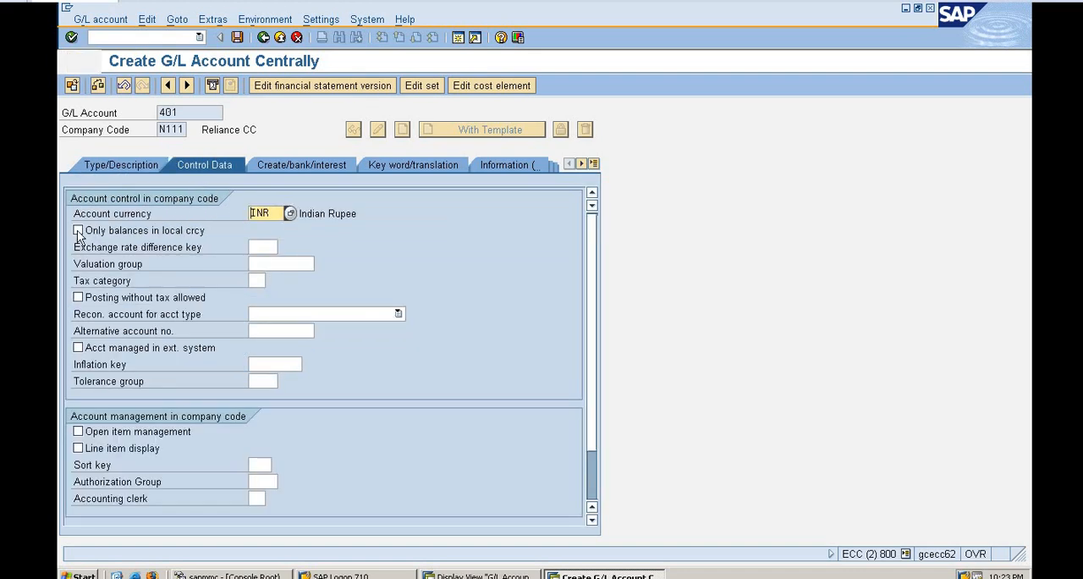
left_click(76, 449)
left_click(82, 447)
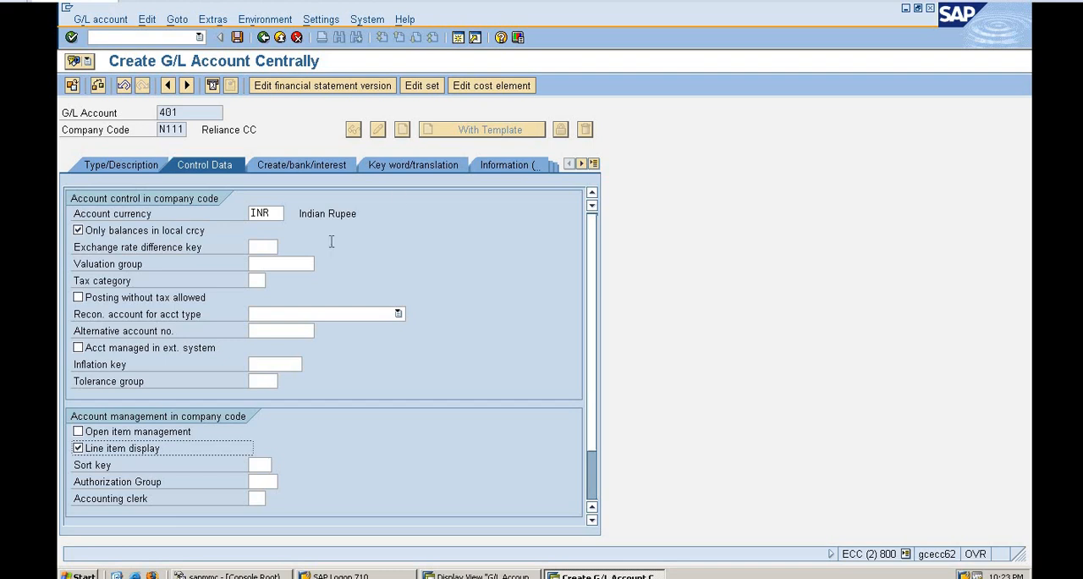
Assign field status group G001 to account 401, save the account, and close the message list.
left_click(319, 161)
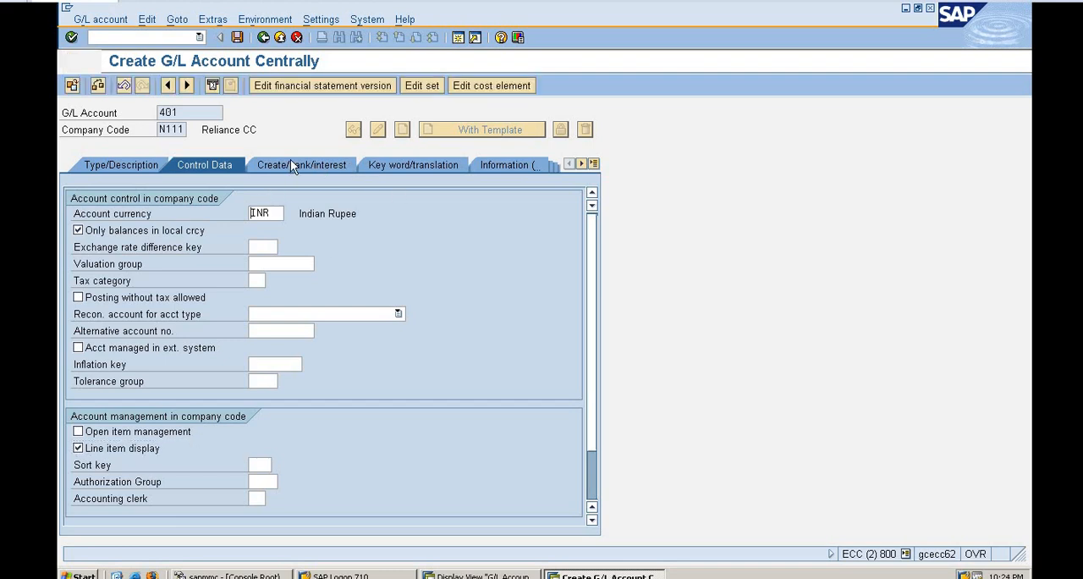
left_click(290, 163)
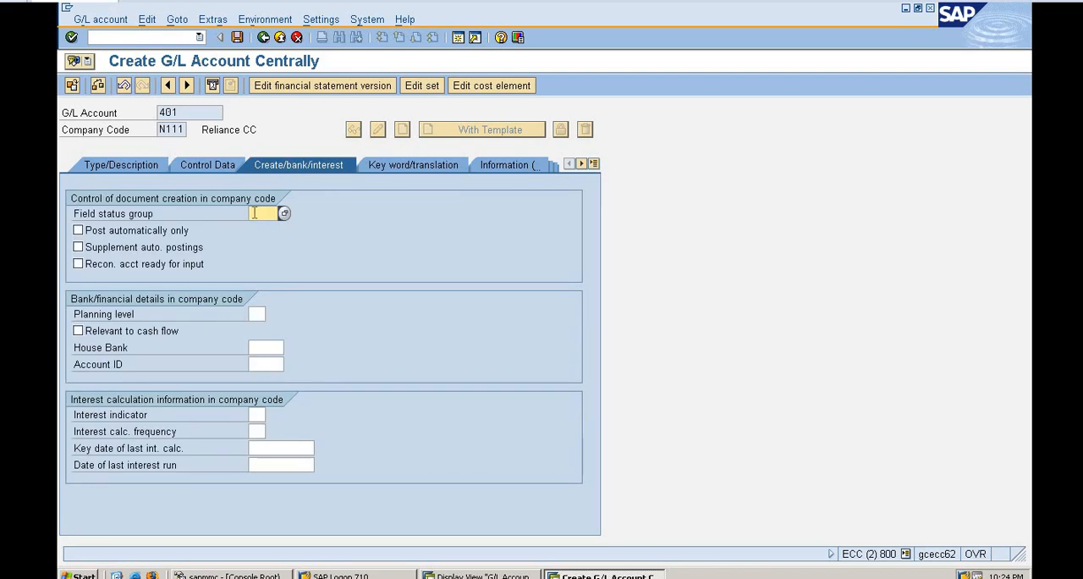
type("g")
left_click(236, 39)
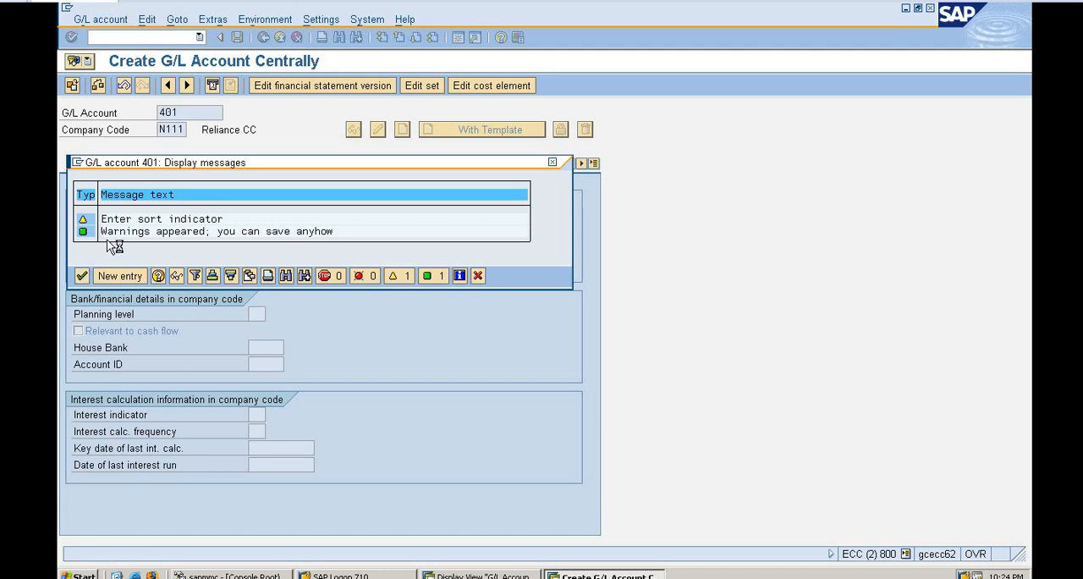
left_click(82, 276)
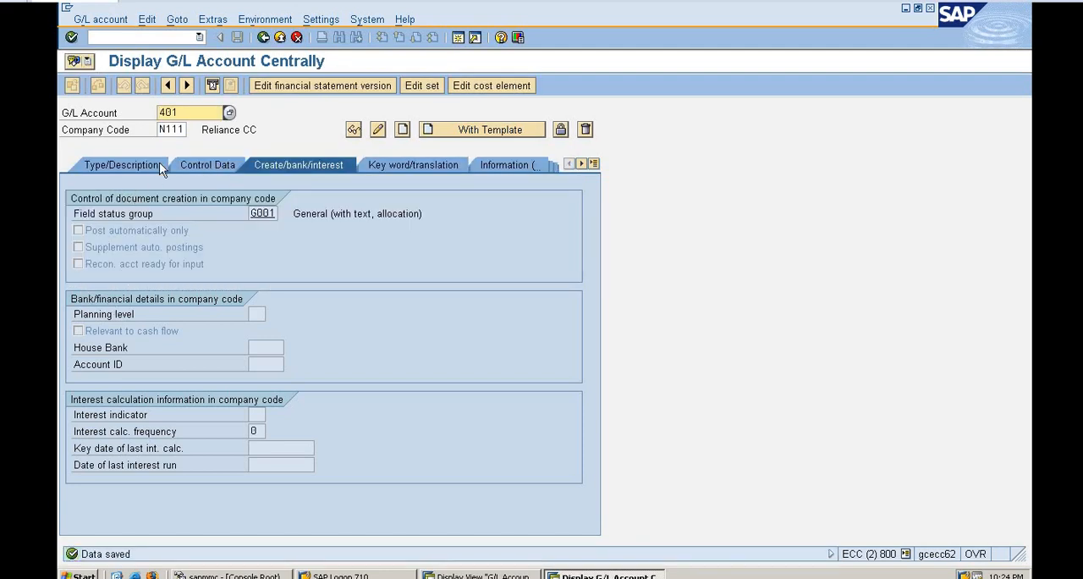
Open G/L account 201 in company code N111 for changes, dismissing the information message.
left_click(137, 162)
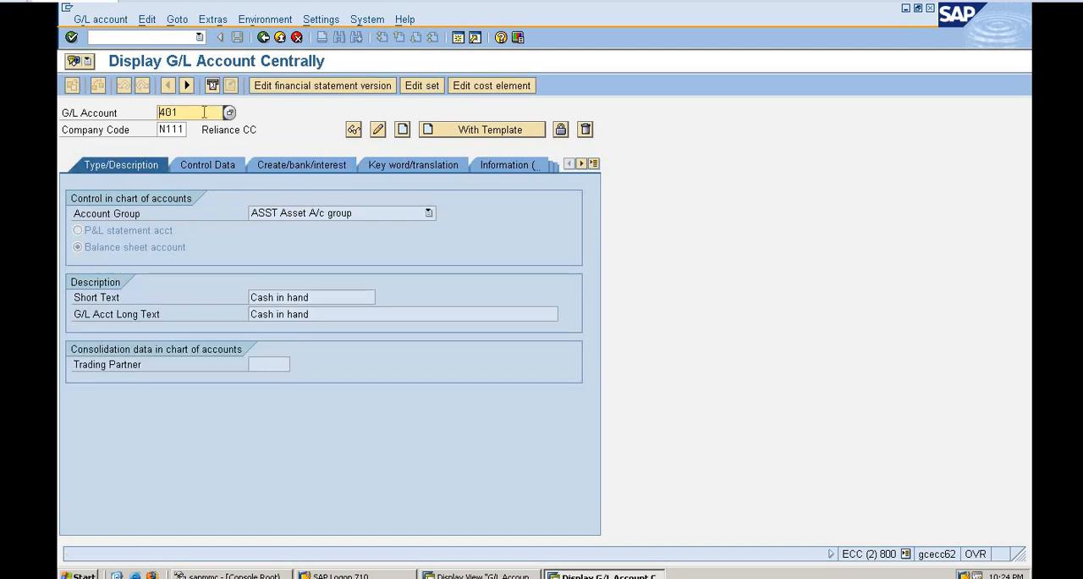
key("BackSpace")
key("BackSpace")
key("BackSpace")
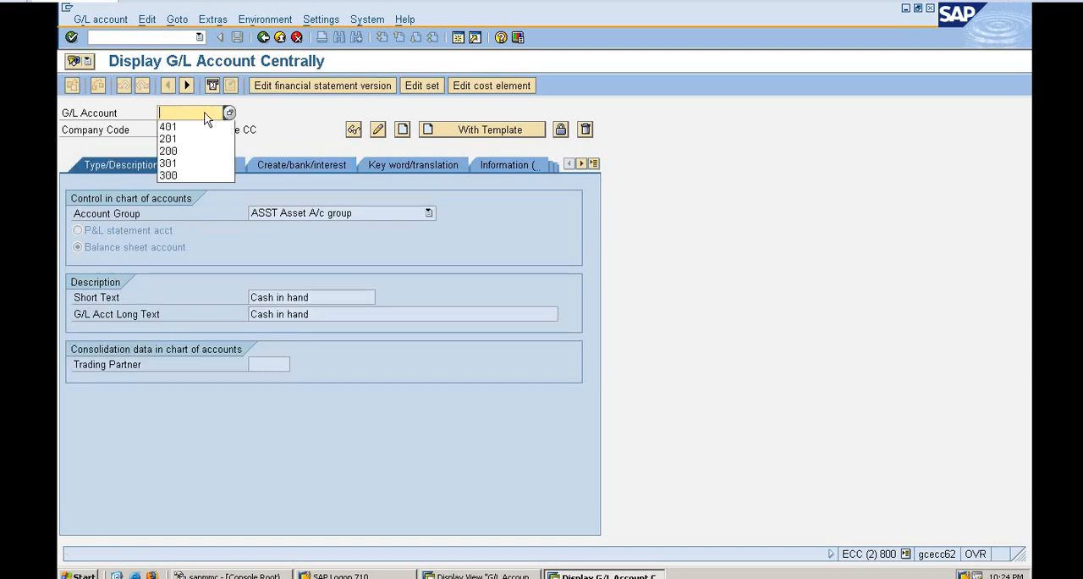
left_click(184, 139)
key("Return")
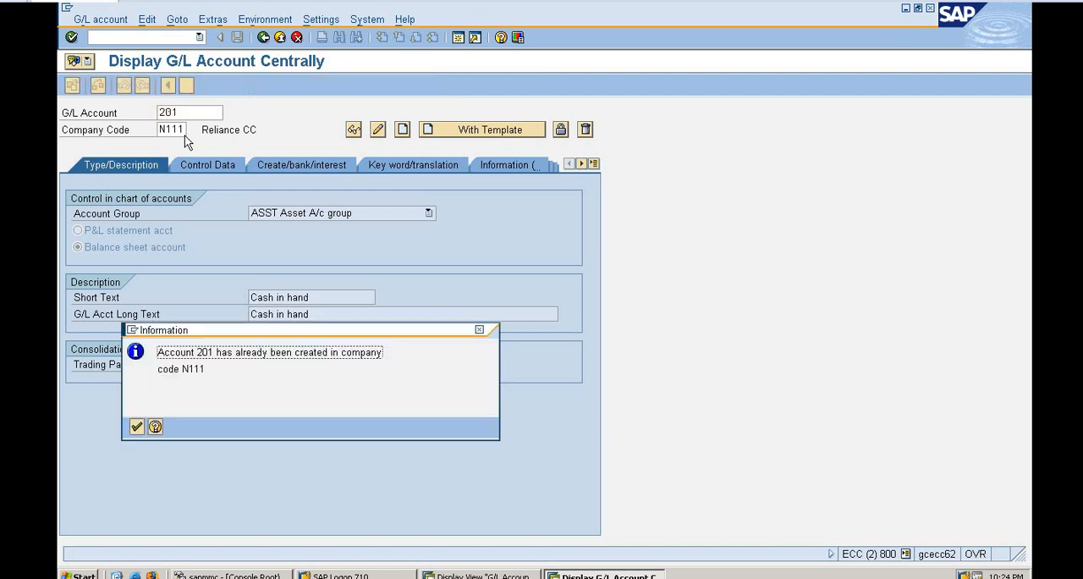
left_click(137, 426)
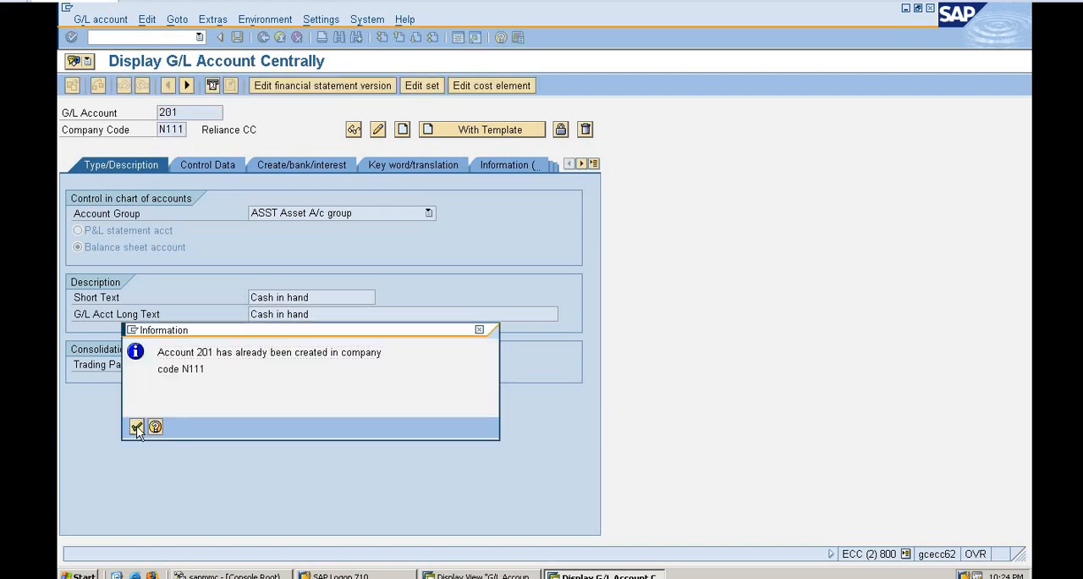
left_click(104, 21)
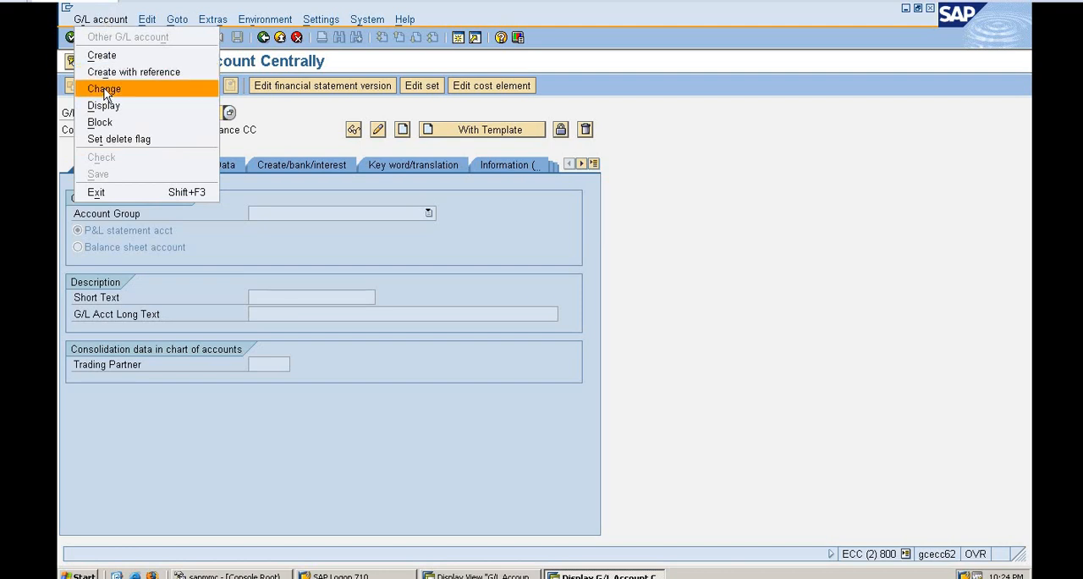
left_click(97, 86)
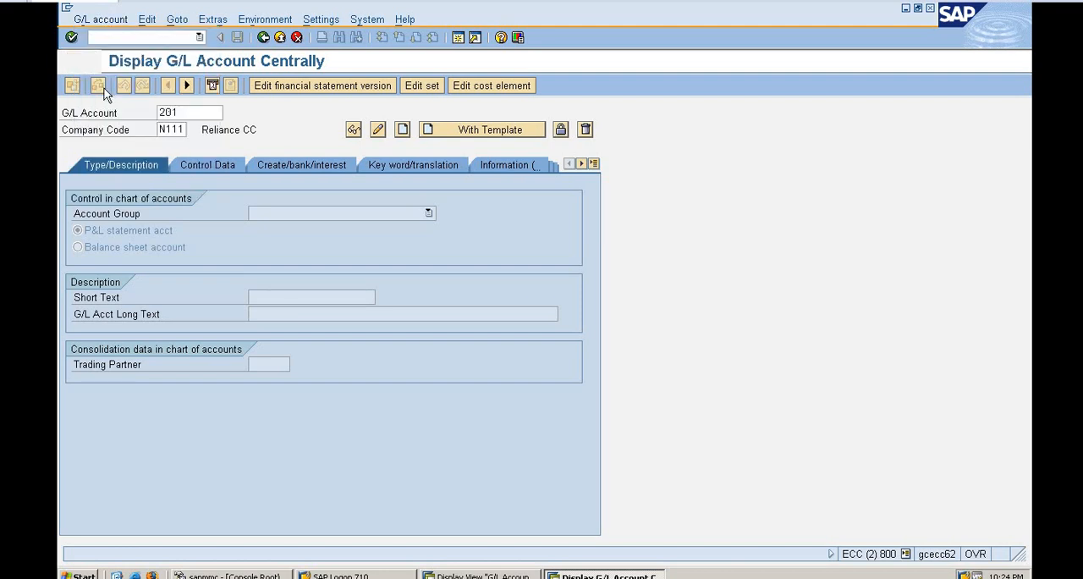
Enable line item display in account 201's control data, set the sort key to 001 Posting date, and save the account.
left_click(197, 167)
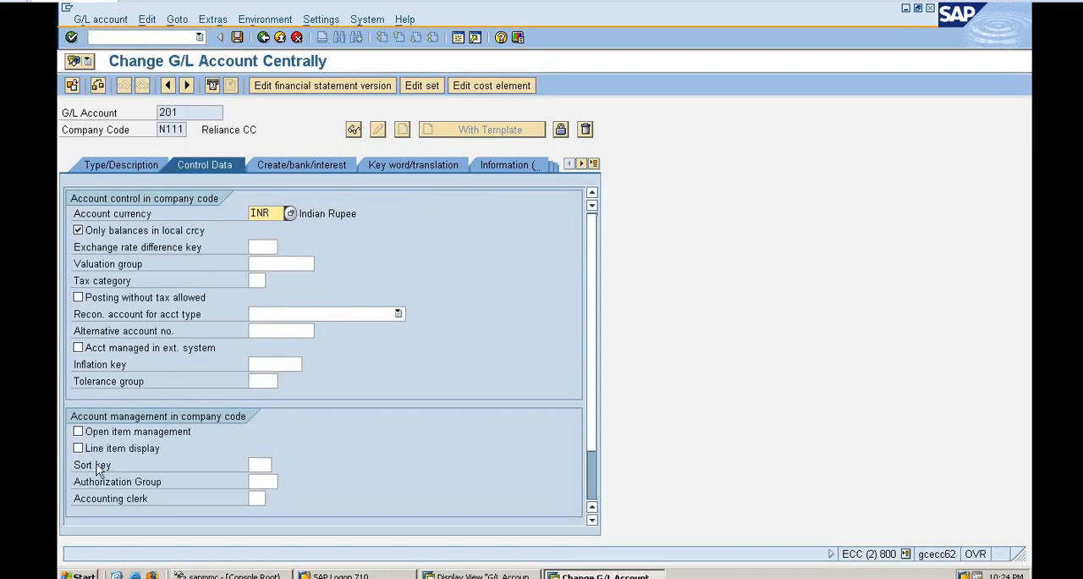
left_click(78, 448)
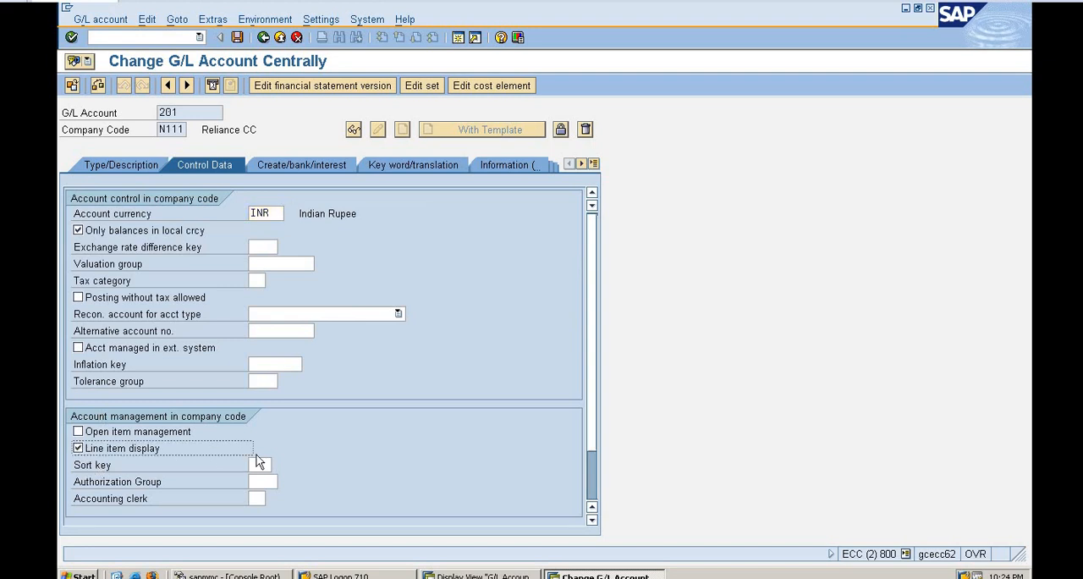
left_click(258, 465)
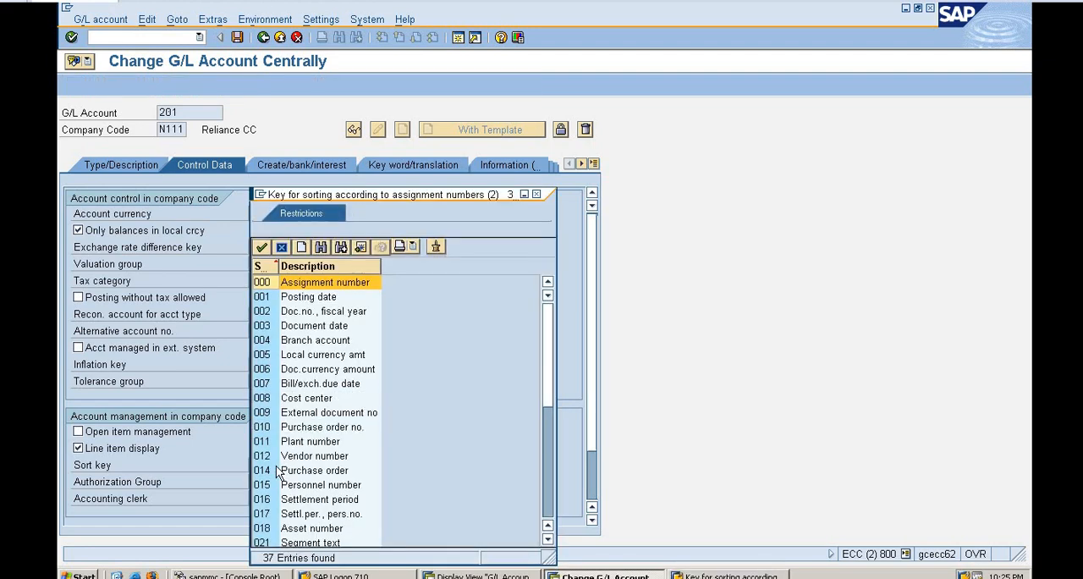
left_click(310, 299)
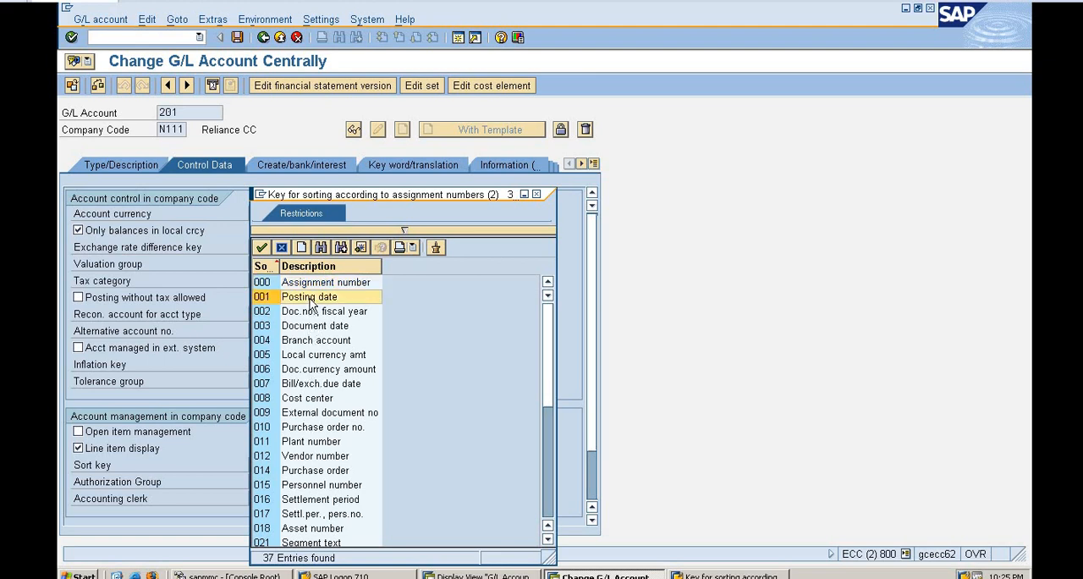
double_click(311, 301)
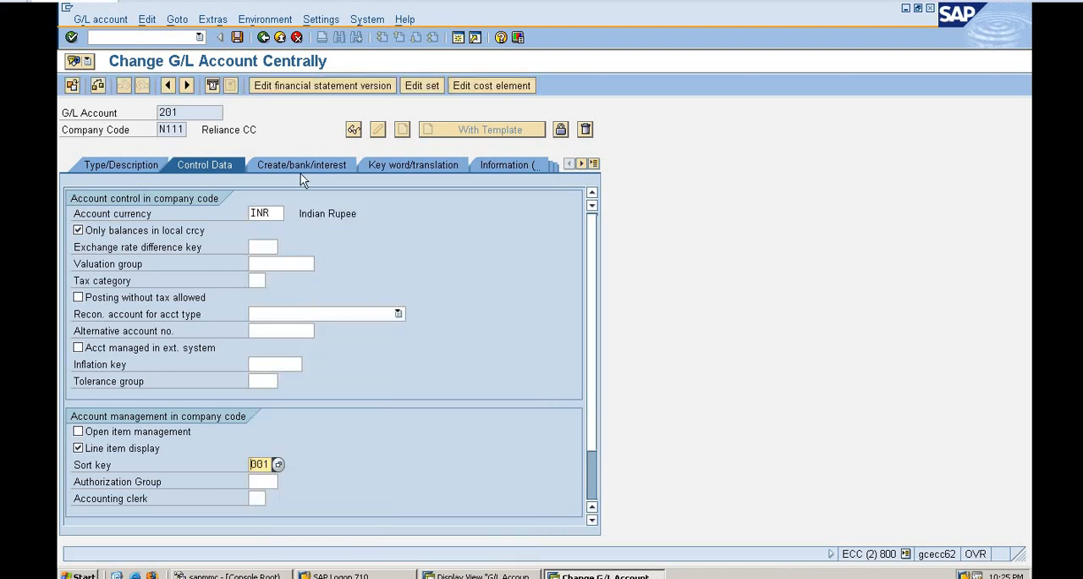
left_click(236, 37)
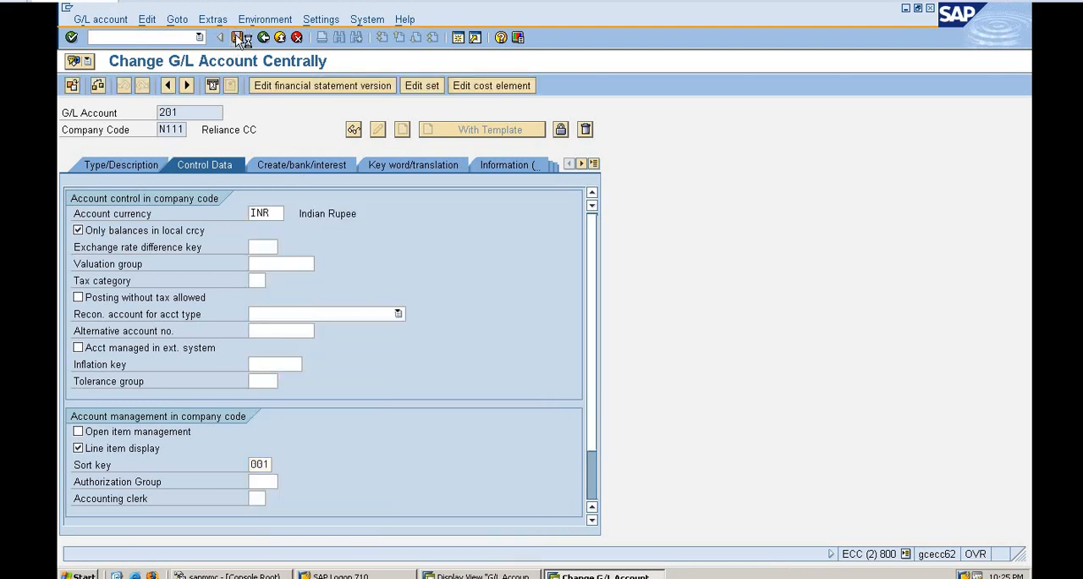